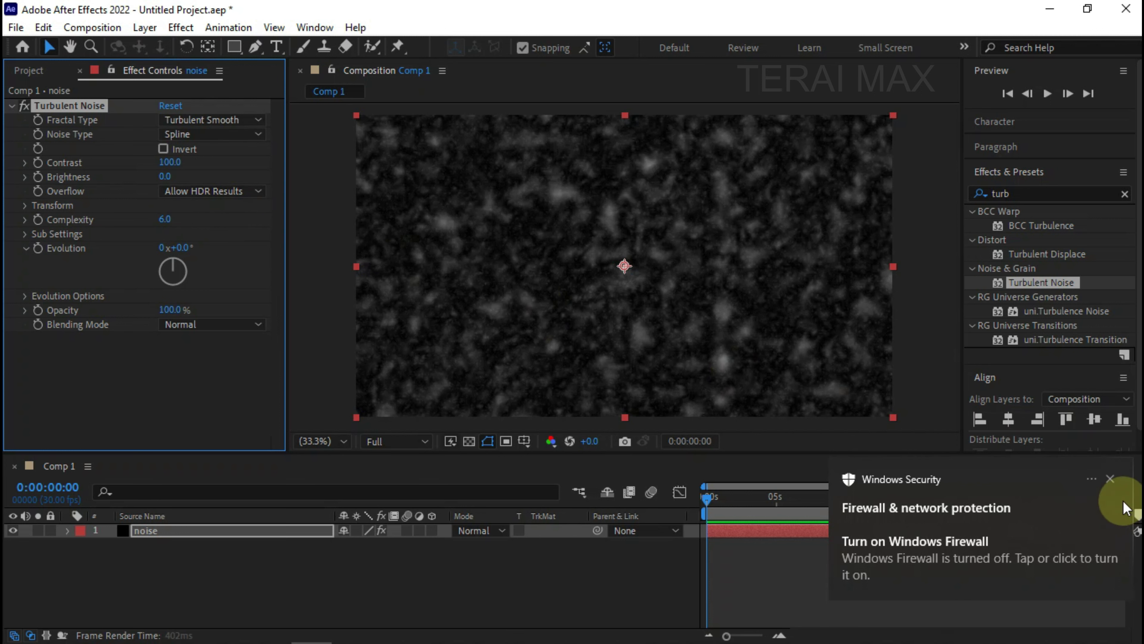
Step: Set the fractal type of the noise layer's Turbulent Noise effect to Turbulent Sharp
{"action": "left_click", "coordinate": [235, 120]}
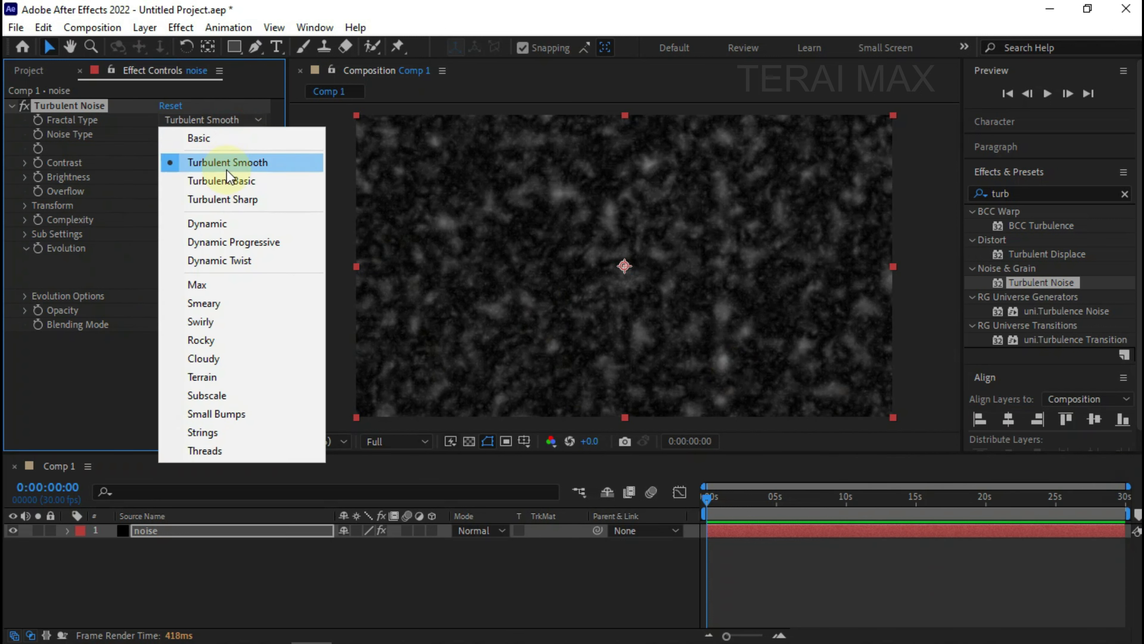
{"action": "left_click", "coordinate": [225, 156]}
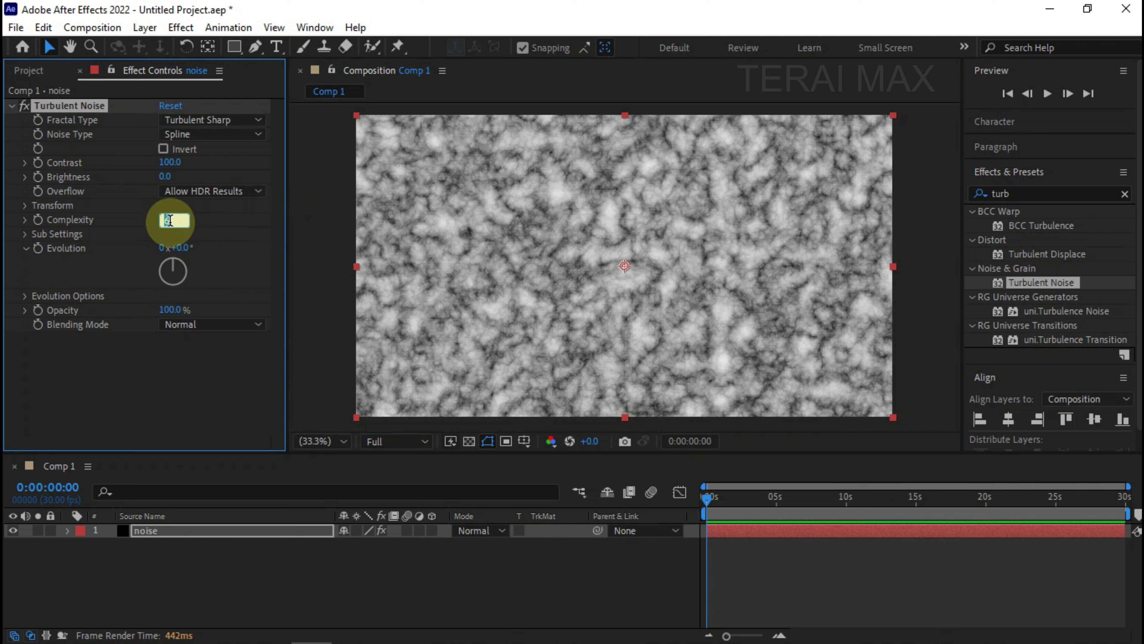
{"action": "left_click", "coordinate": [78, 231]}
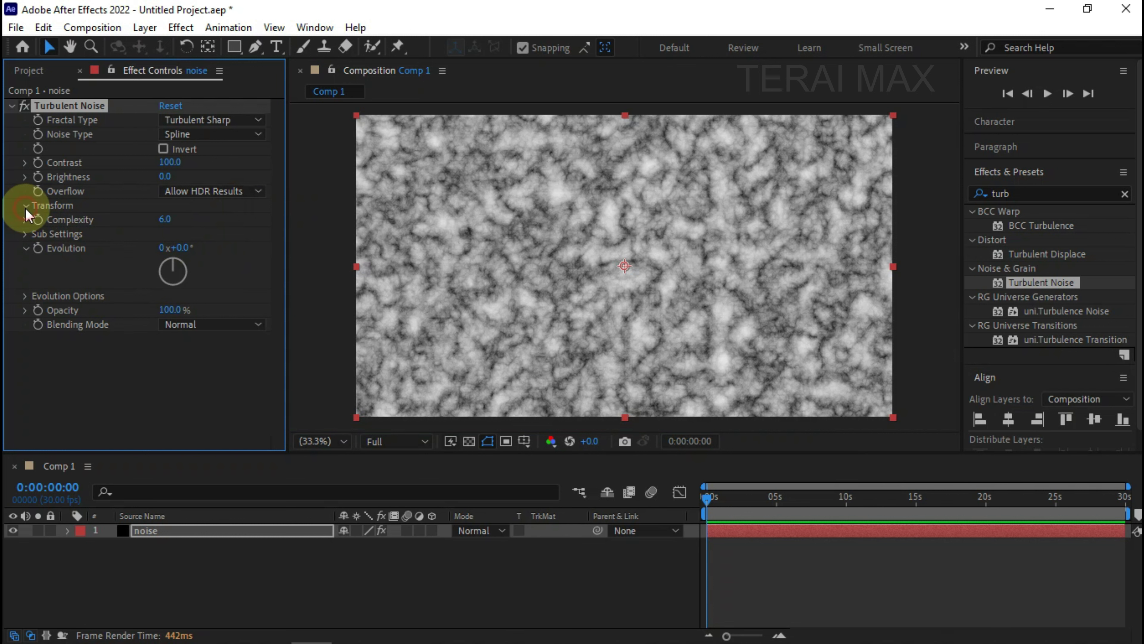
Step: Set the Turbulent Noise scale to 60 and its complexity to 2
{"action": "left_click", "coordinate": [26, 206]}
{"action": "left_click", "coordinate": [166, 248]}
{"action": "type", "text": "60"}
{"action": "key", "text": "Return"}
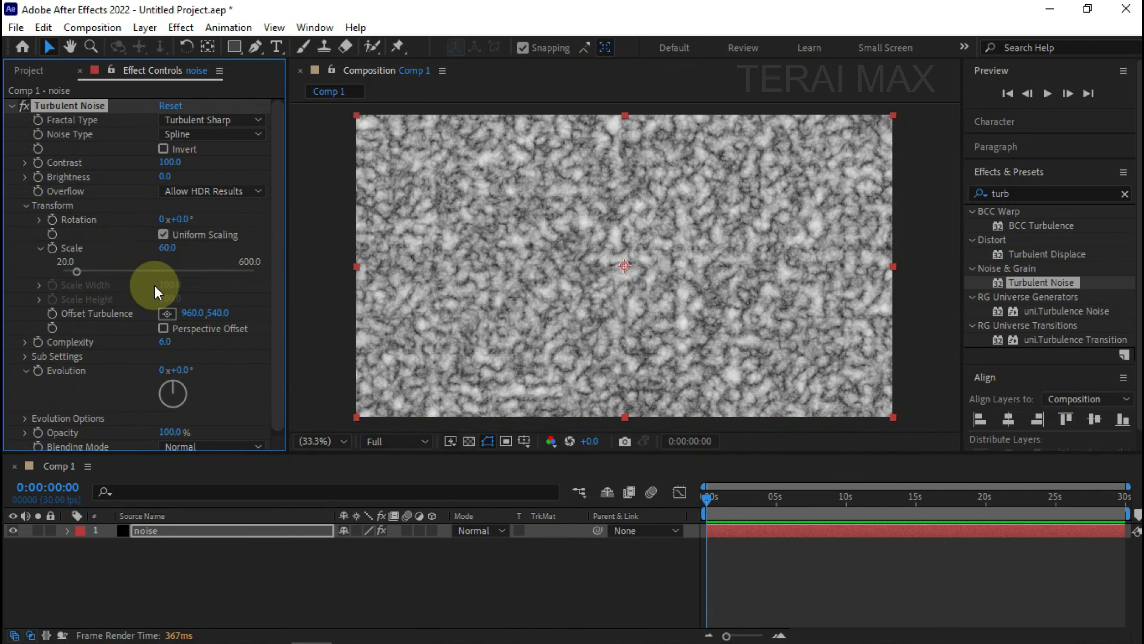
{"action": "left_click", "coordinate": [165, 341]}
{"action": "type", "text": "2"}
{"action": "key", "text": "Return"}
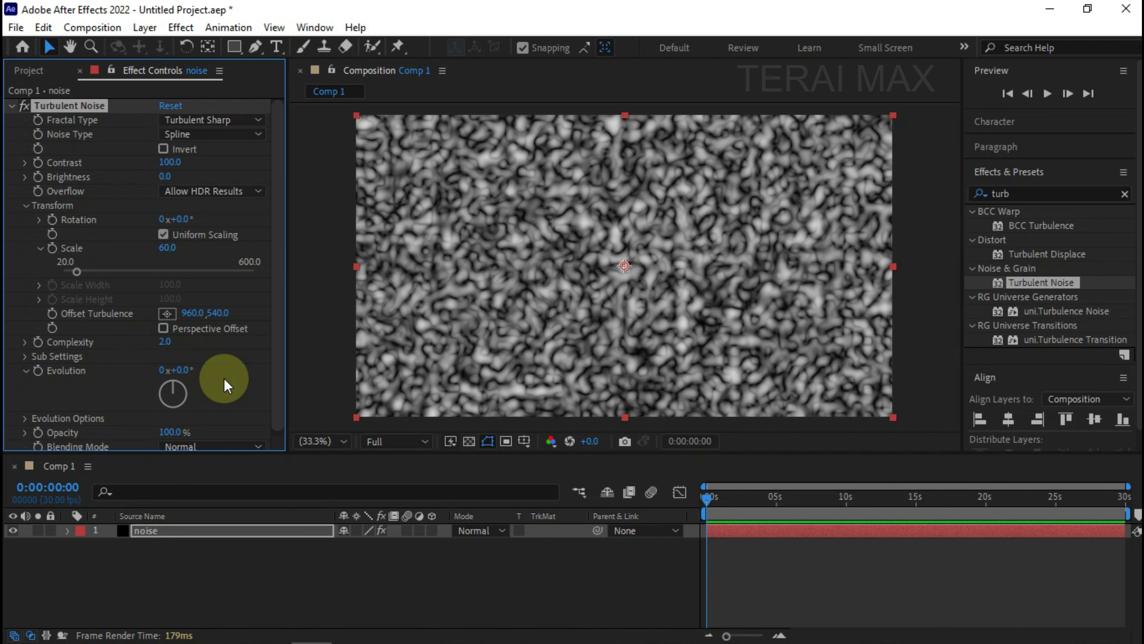
Step: Add the expression time*100 to the Turbulent Noise Evolution property, preview the animation and collapse the noise layer
{"action": "left_click", "coordinate": [36, 376], "text": "alt"}
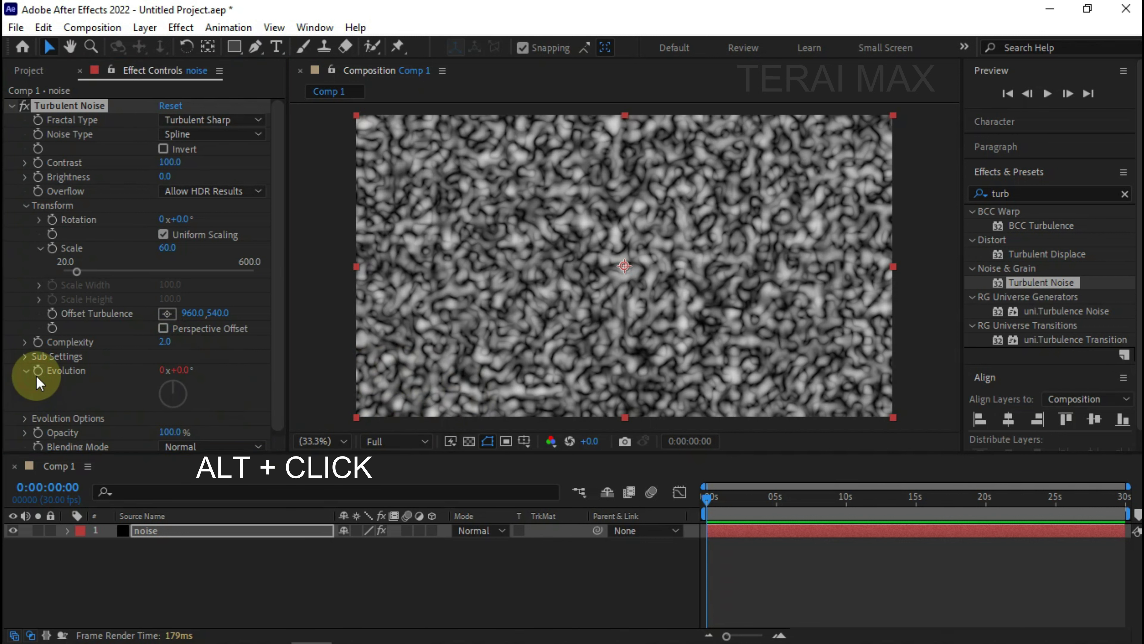
{"action": "type", "text": "ti"}
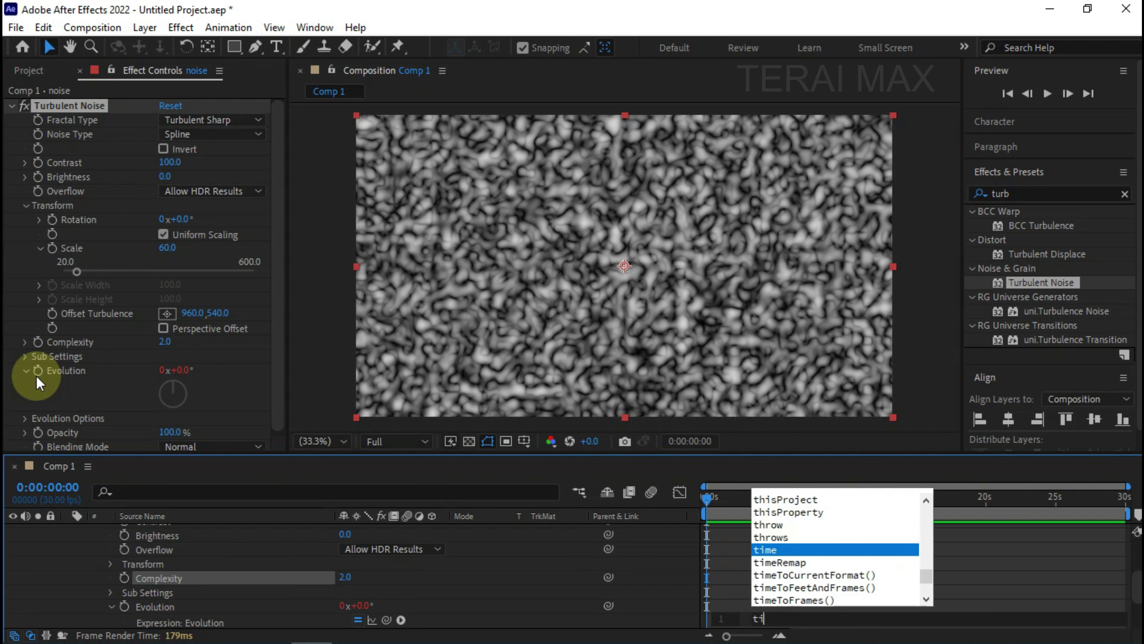
{"action": "type", "text": "me*100"}
{"action": "key", "text": "KP_Enter"}
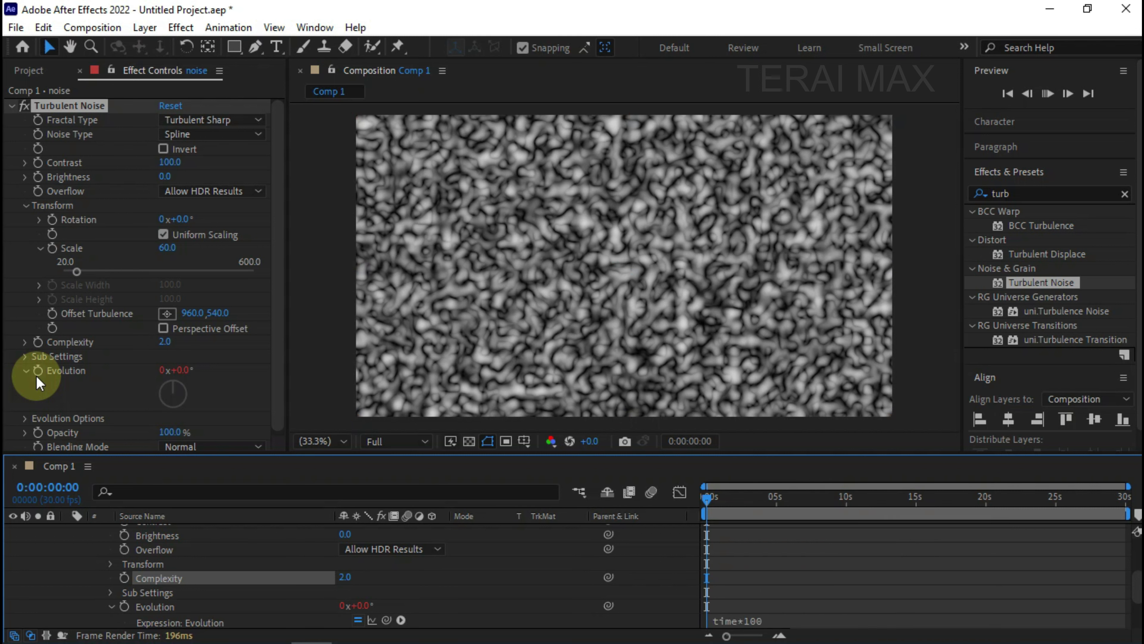
{"action": "key", "text": "space"}
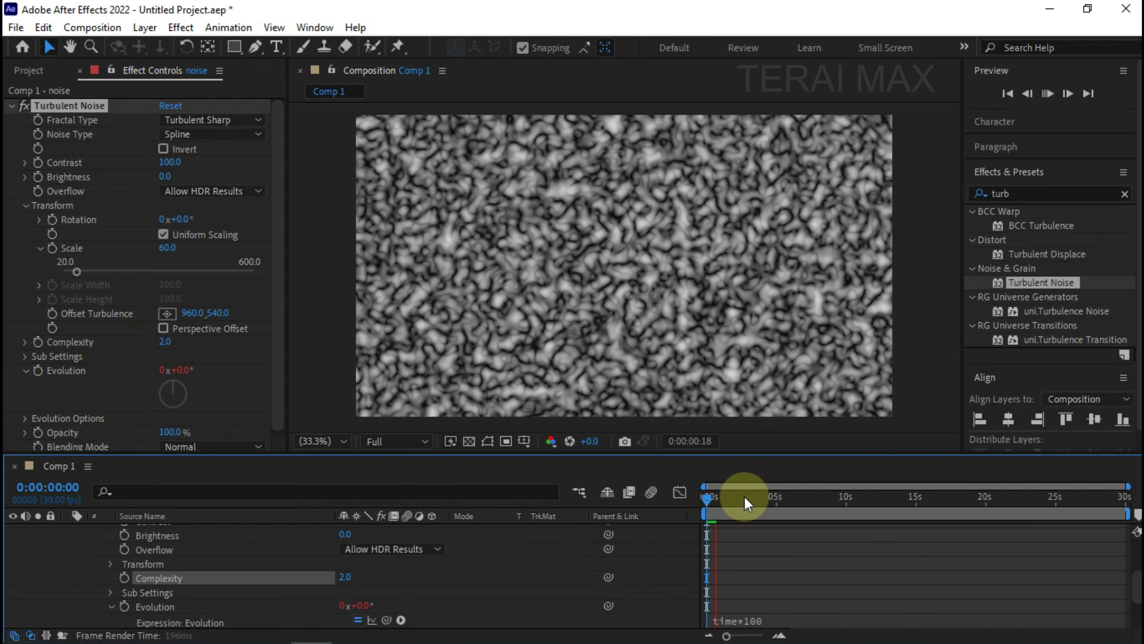
{"action": "key", "text": "space"}
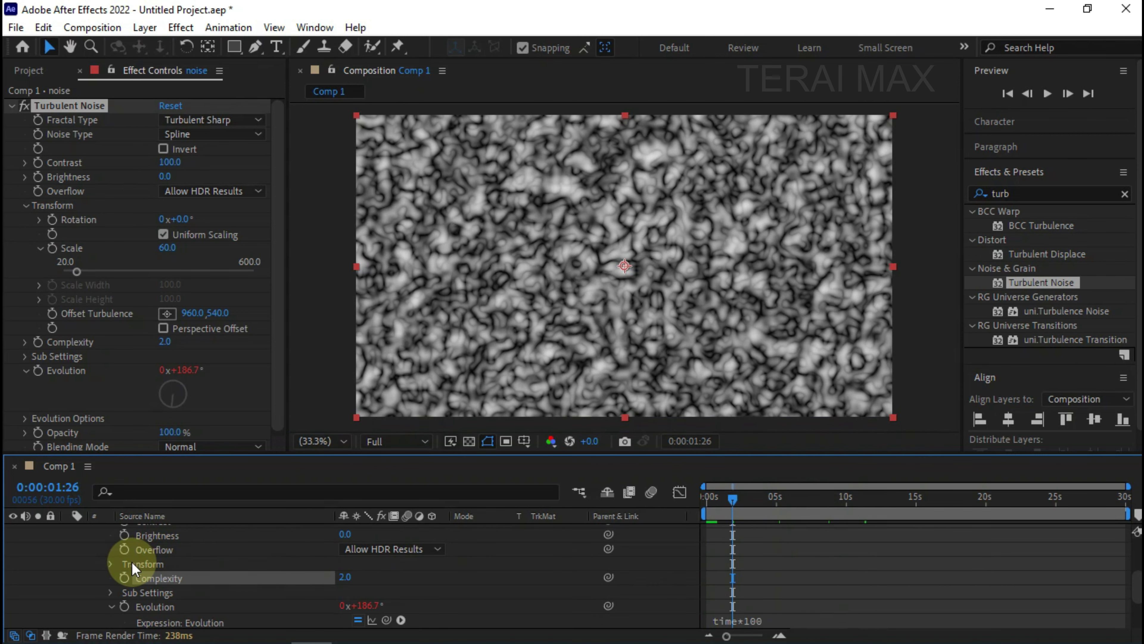
{"action": "scroll", "coordinate": [133, 569], "scroll_direction": "up", "scroll_amount": 5}
{"action": "left_click", "coordinate": [67, 530]}
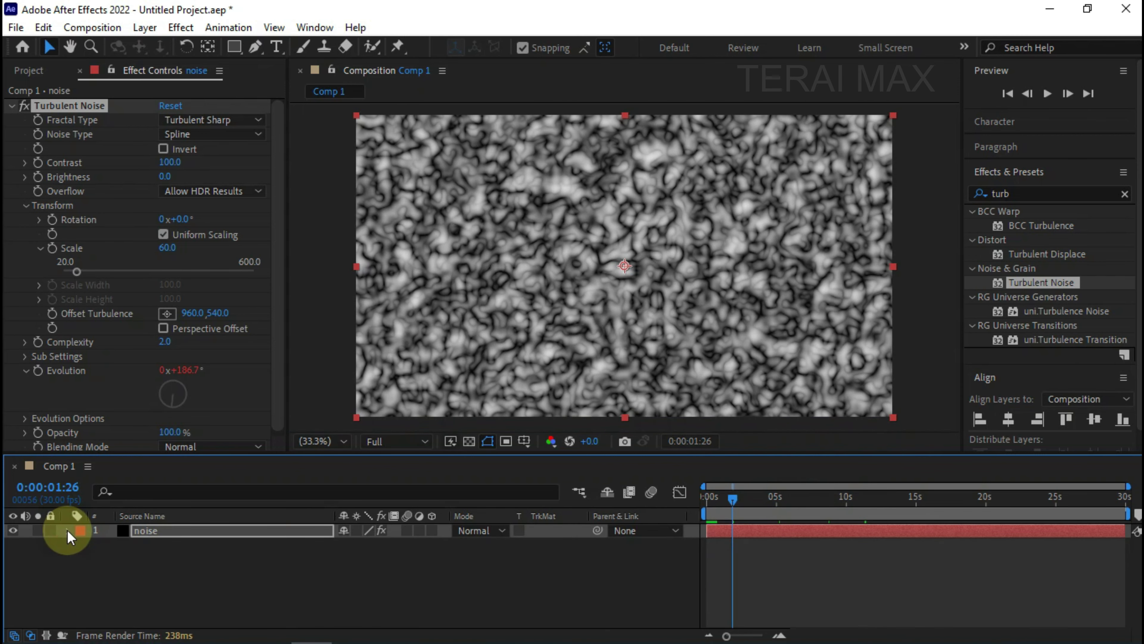
Step: Duplicate the noise layer and invert the Turbulent Noise on the upper copy
{"action": "left_click", "coordinate": [195, 530]}
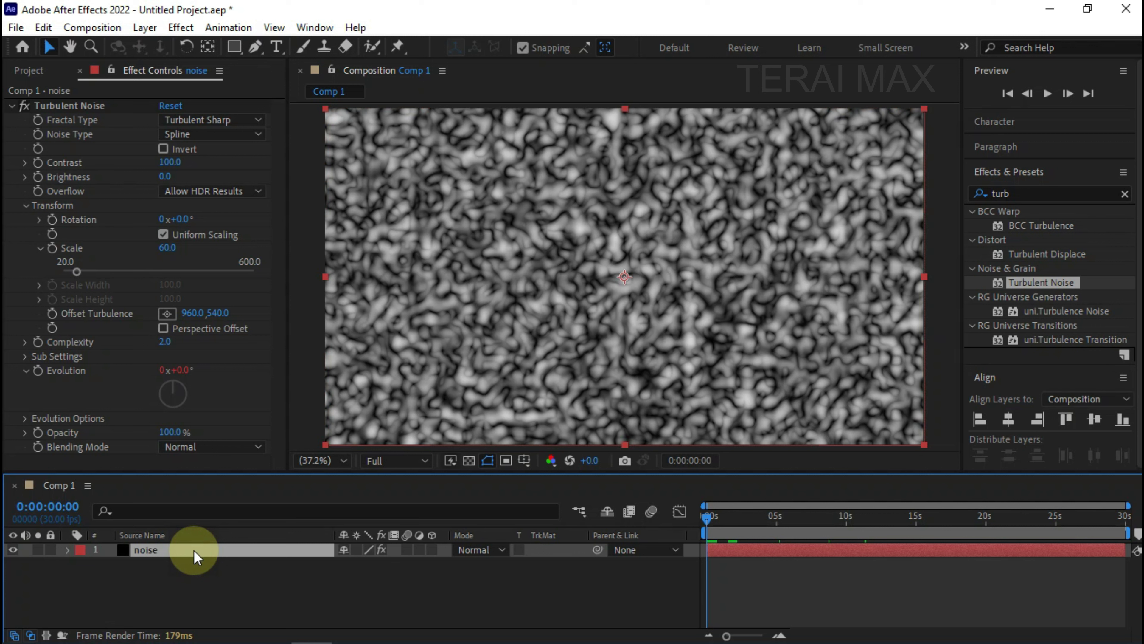
{"action": "left_click", "coordinate": [43, 27]}
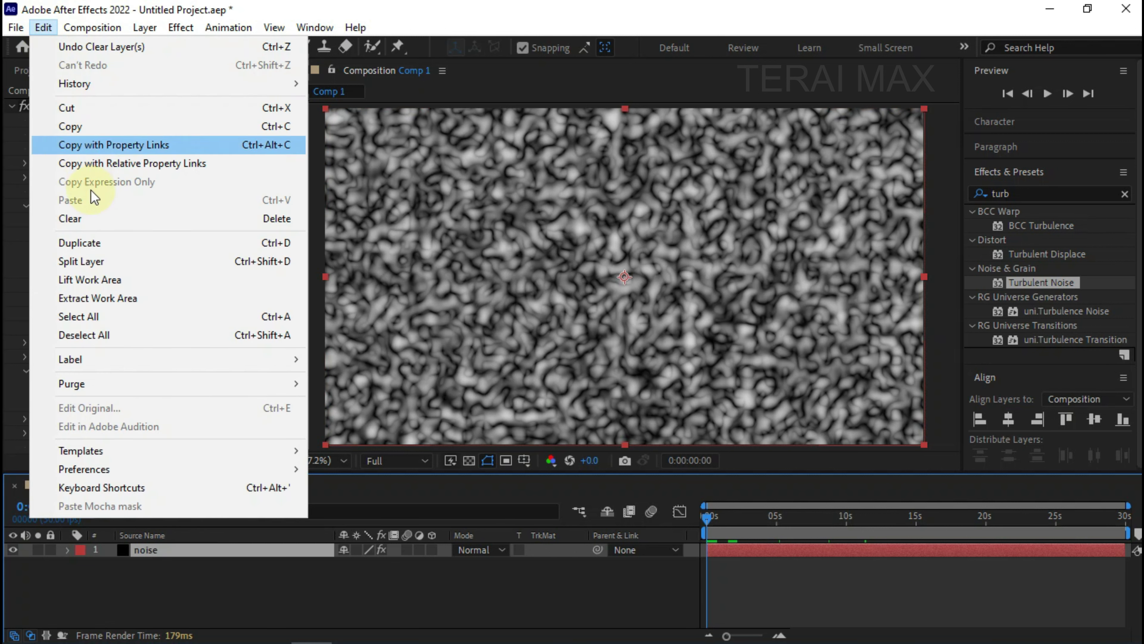
{"action": "left_click", "coordinate": [96, 243]}
{"action": "left_click", "coordinate": [163, 148]}
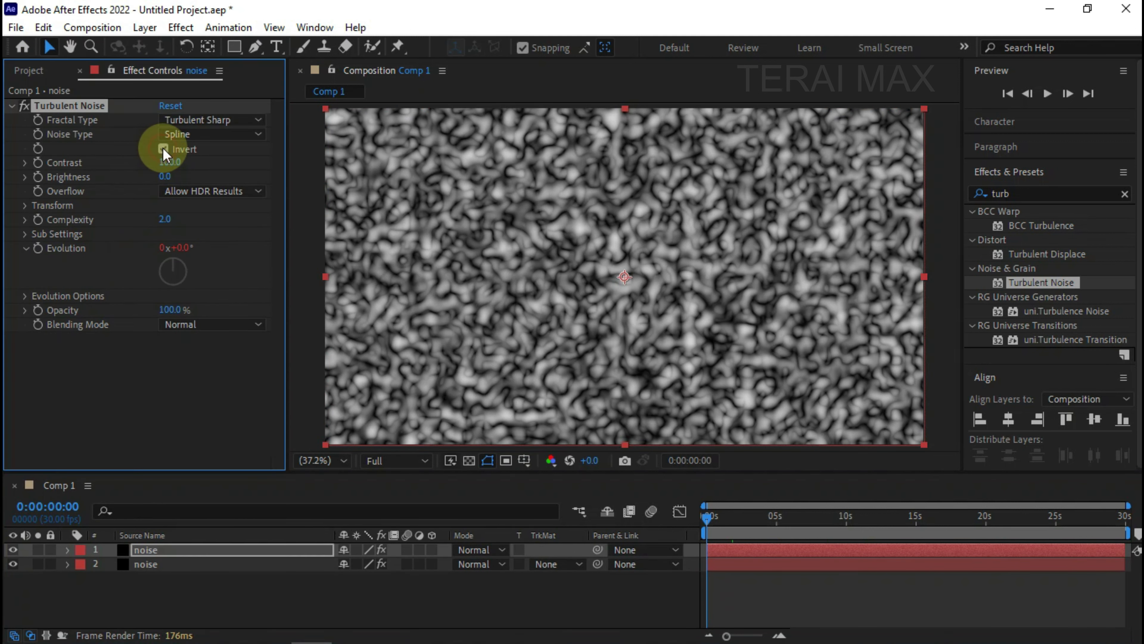
Step: Examine the inverted noise's sub settings and evolution options, and preview its animation
{"action": "left_click", "coordinate": [25, 233]}
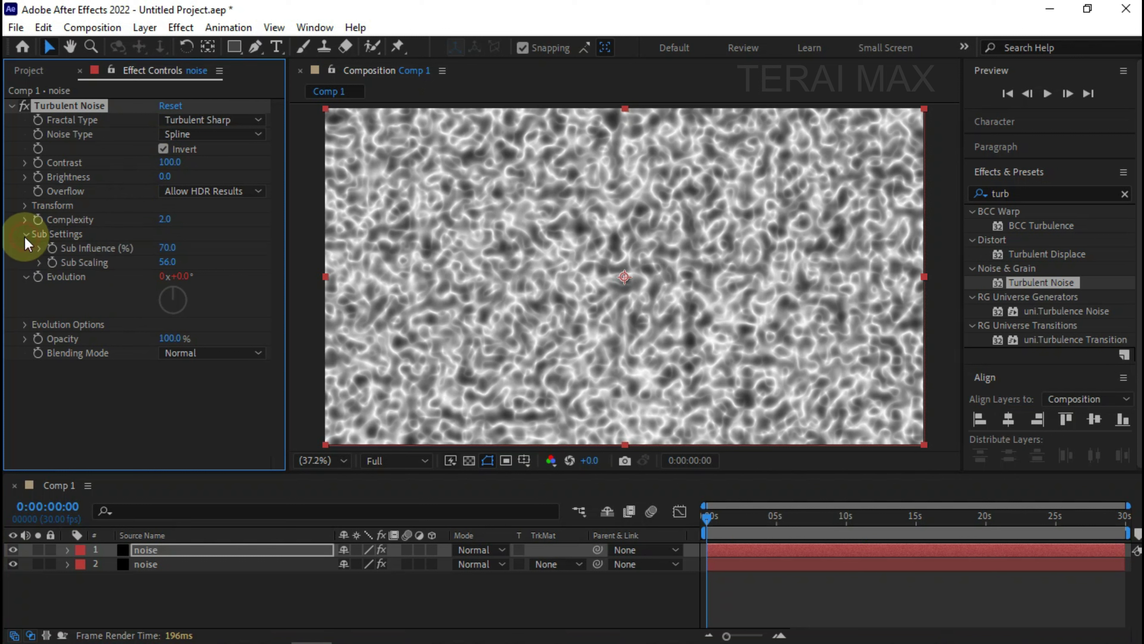
{"action": "left_click", "coordinate": [25, 234]}
{"action": "left_click", "coordinate": [25, 295]}
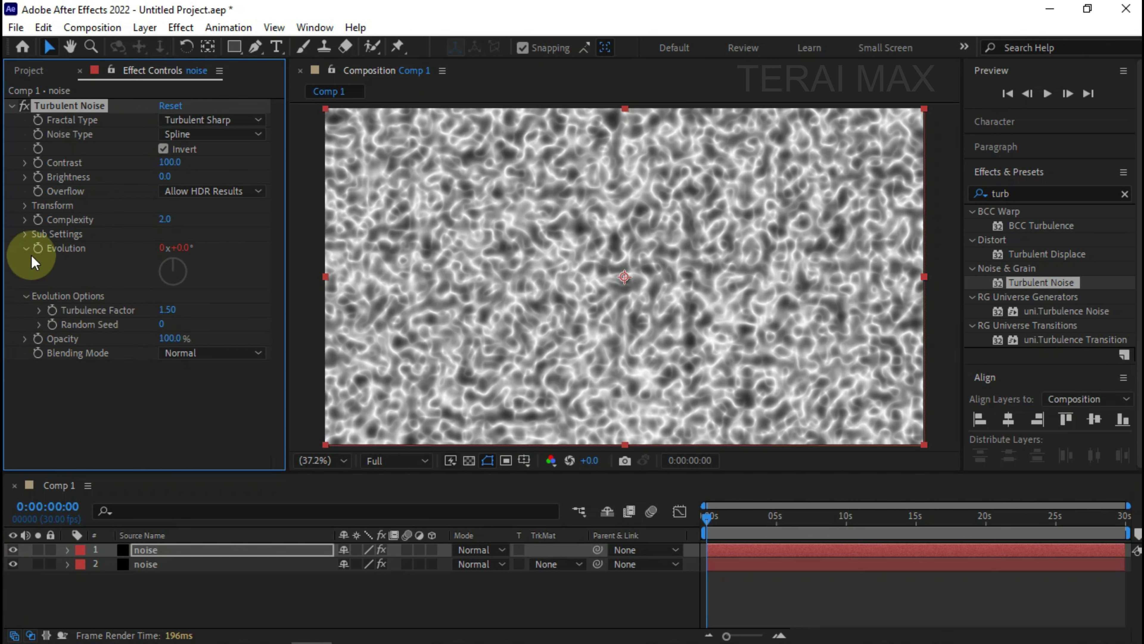
{"action": "left_click", "coordinate": [24, 234]}
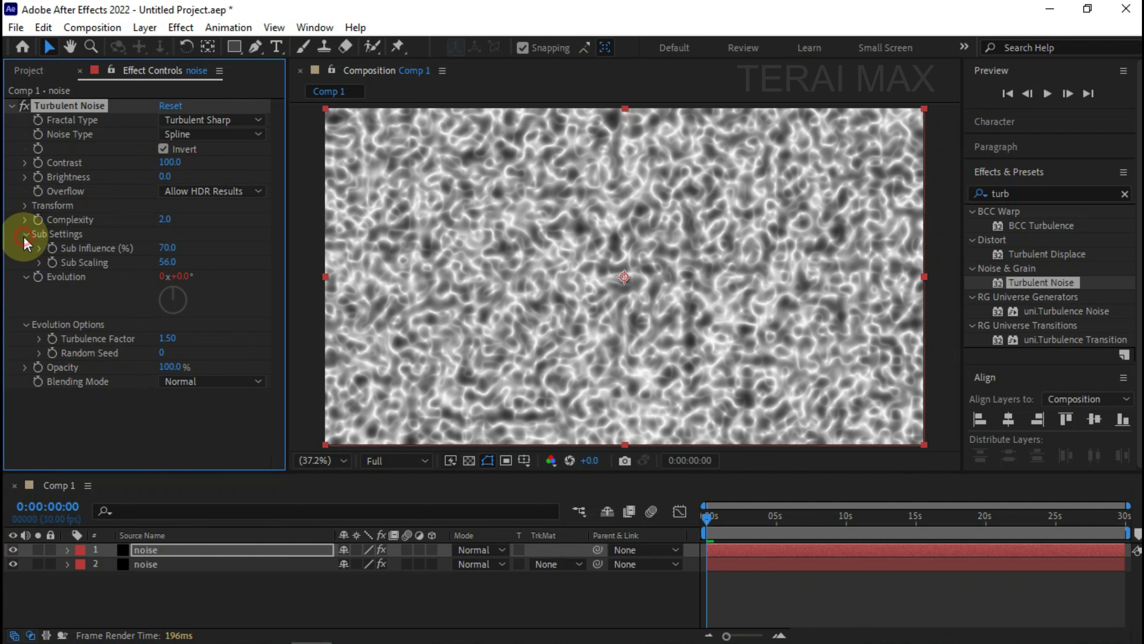
{"action": "left_click", "coordinate": [25, 234]}
{"action": "key", "text": "space"}
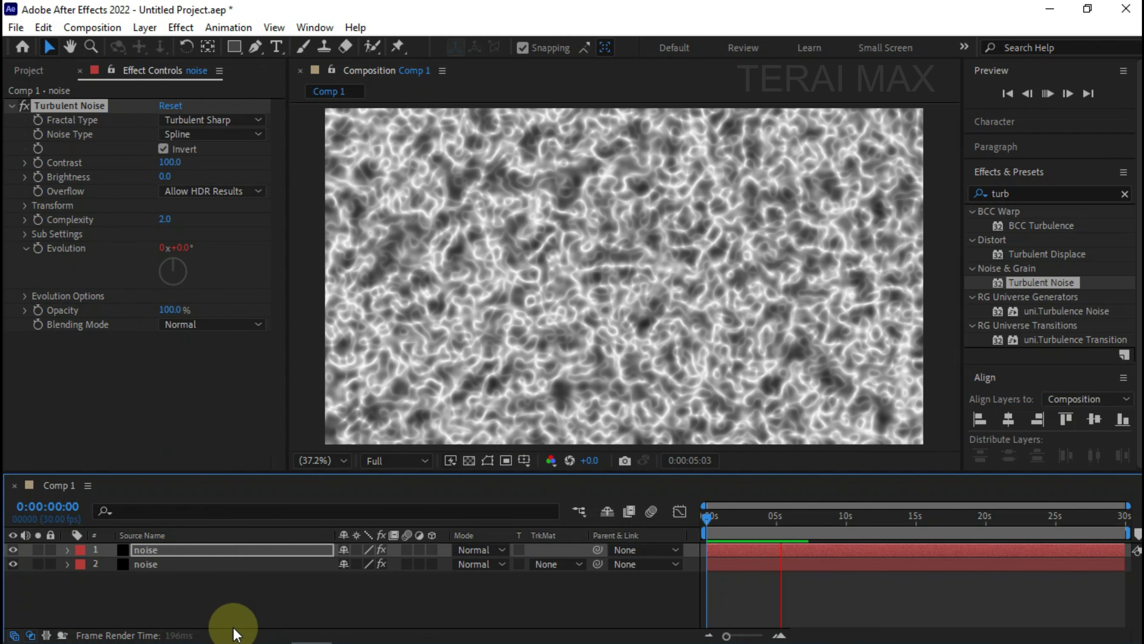
{"action": "key", "text": "space"}
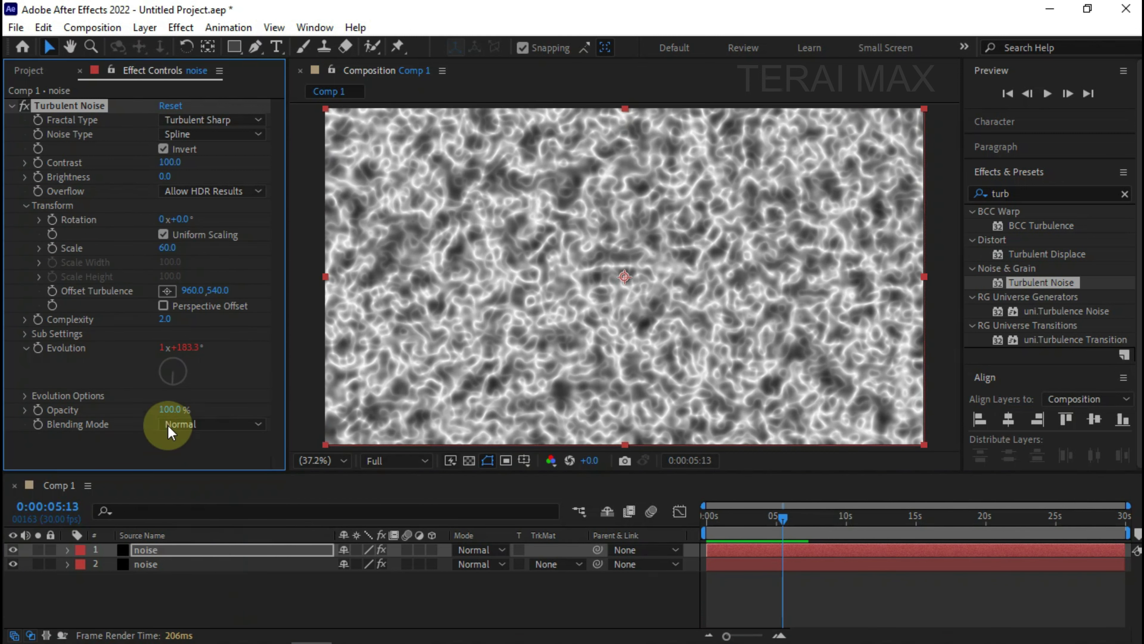
Step: Set the Turbulent Noise scale on the upper noise layer to 160
{"action": "left_click", "coordinate": [168, 253]}
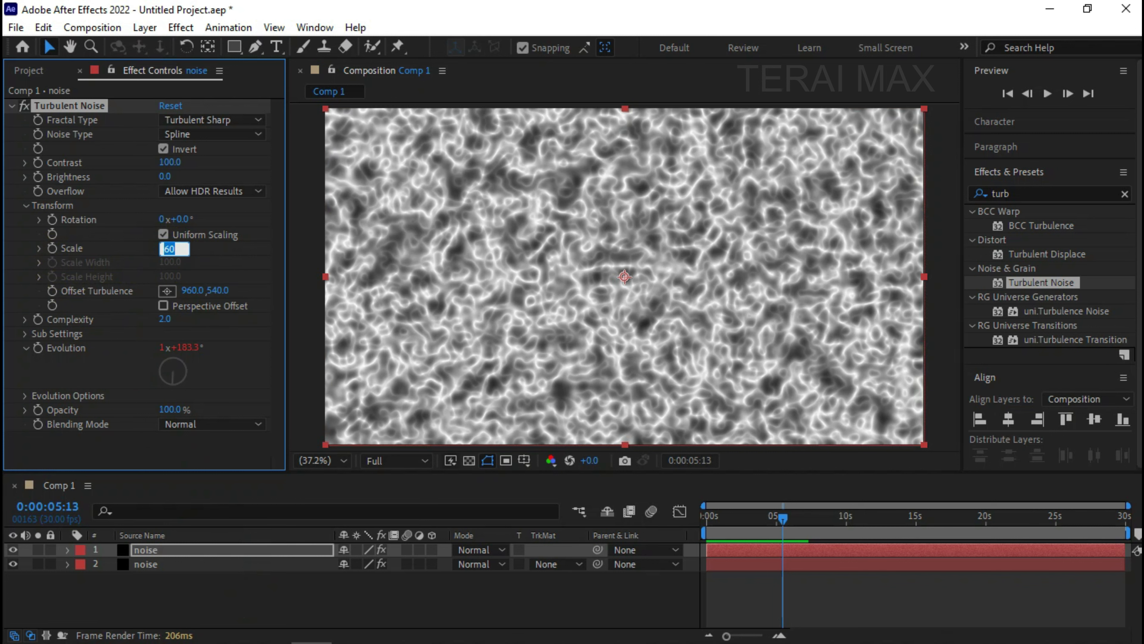
{"action": "type", "text": "160"}
{"action": "key", "text": "Return"}
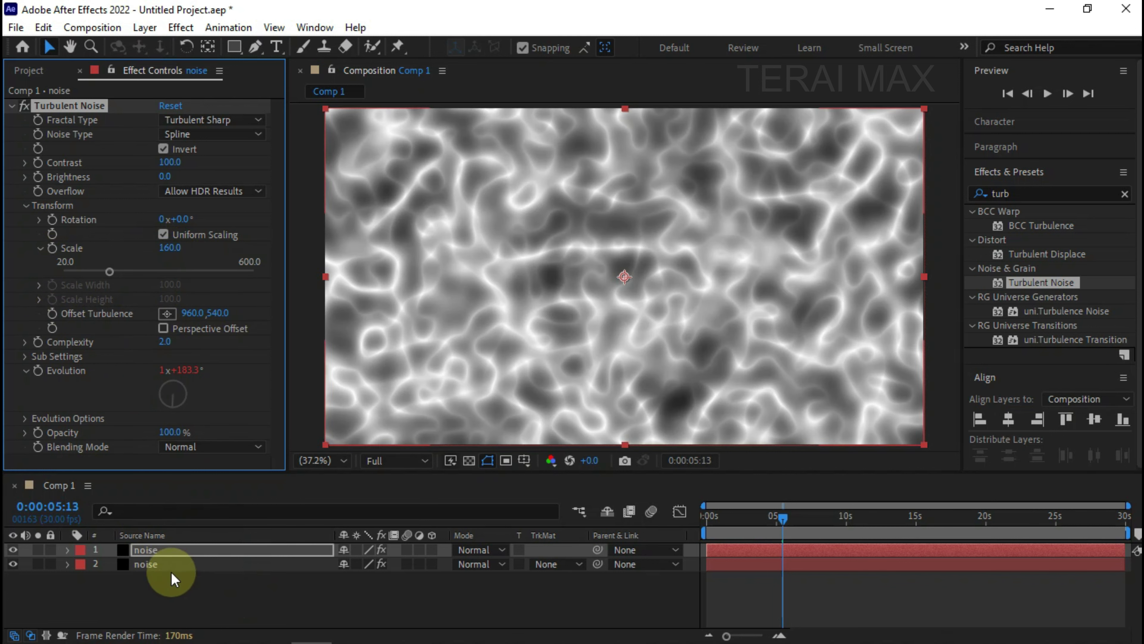
Step: Set the Turbulent Noise scale on the lower noise layer to 160 and collapse its effect settings
{"action": "left_click", "coordinate": [167, 564]}
{"action": "left_click", "coordinate": [165, 248]}
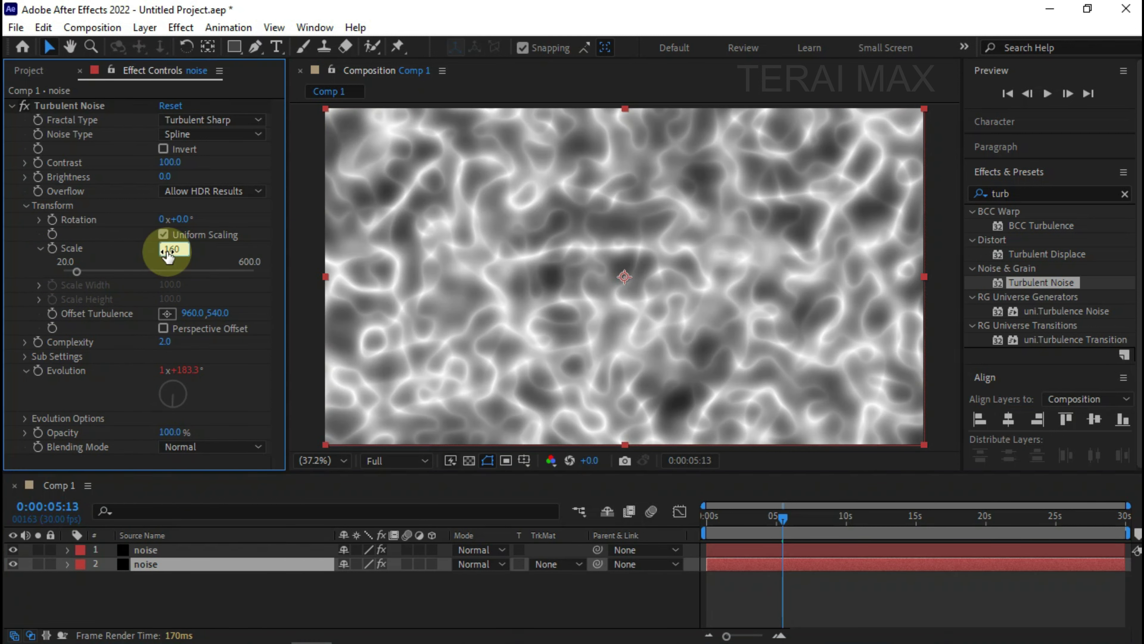
{"action": "type", "text": "160"}
{"action": "key", "text": "Return"}
{"action": "left_click", "coordinate": [25, 205]}
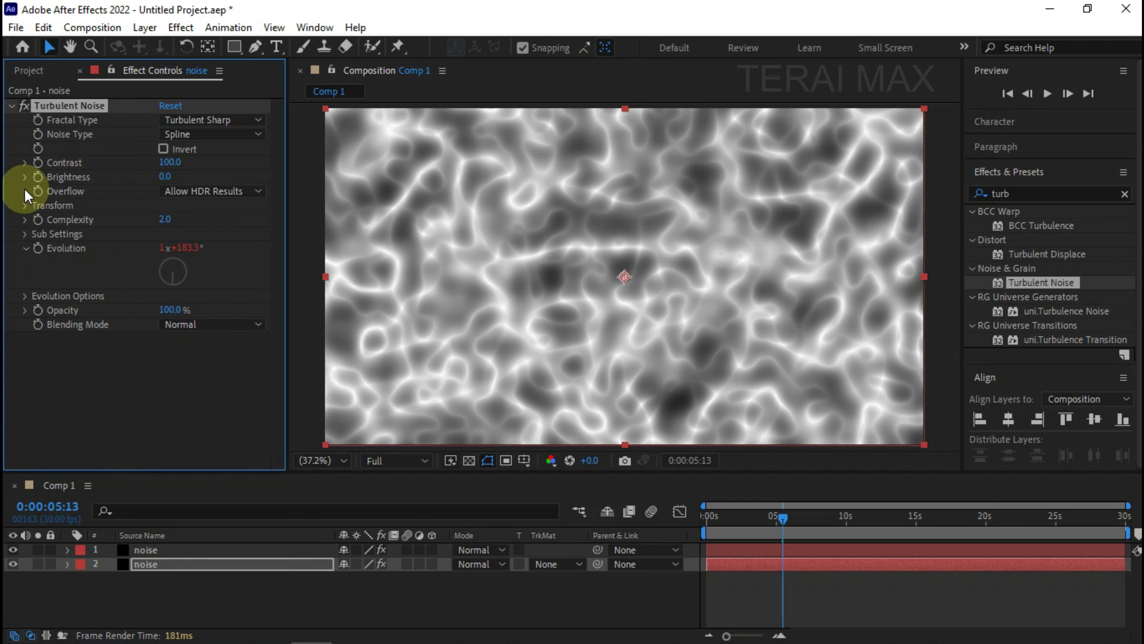
{"action": "left_click", "coordinate": [11, 105]}
{"action": "left_click", "coordinate": [238, 596]}
Step: Set the upper noise layer's blending mode to Screen, trying Add for comparison
{"action": "left_click", "coordinate": [187, 548]}
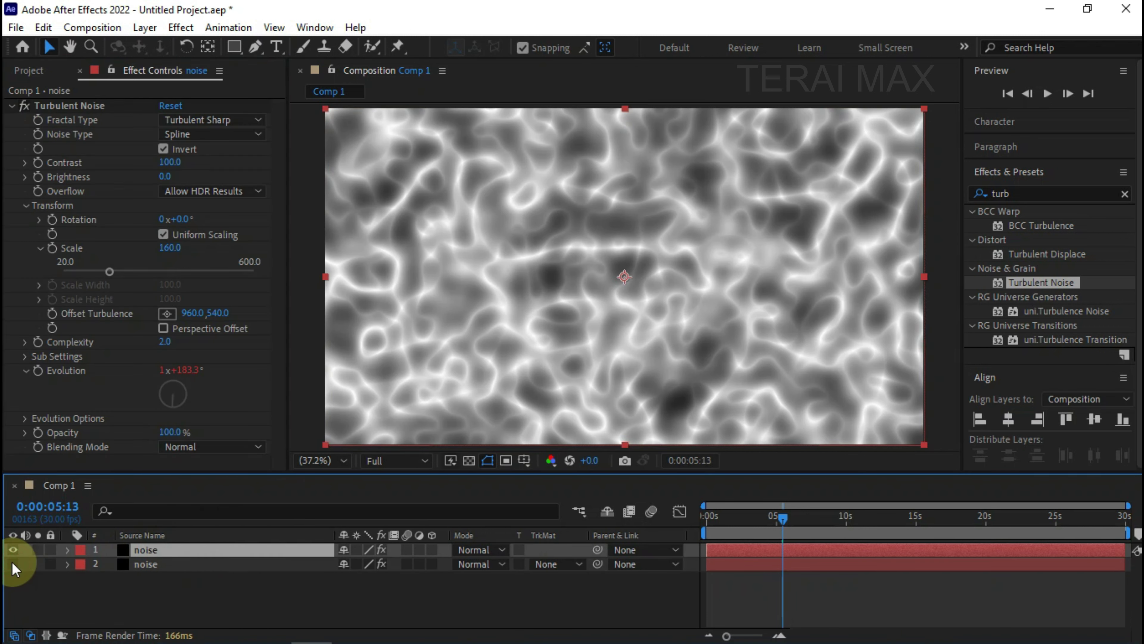
{"action": "left_click", "coordinate": [483, 551]}
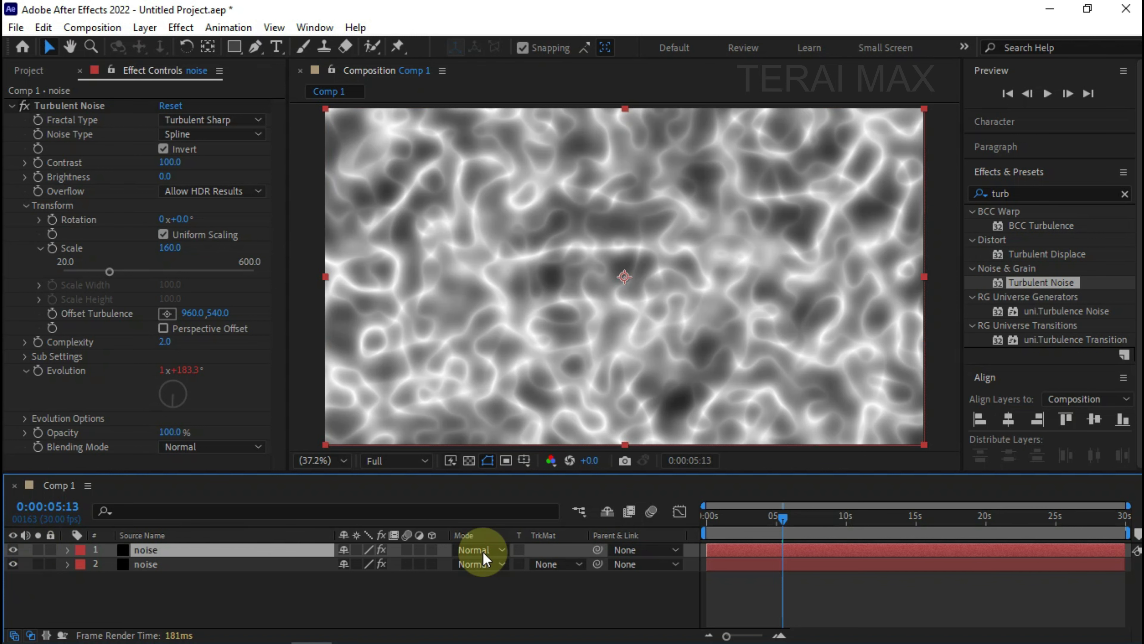
{"action": "left_click", "coordinate": [493, 208]}
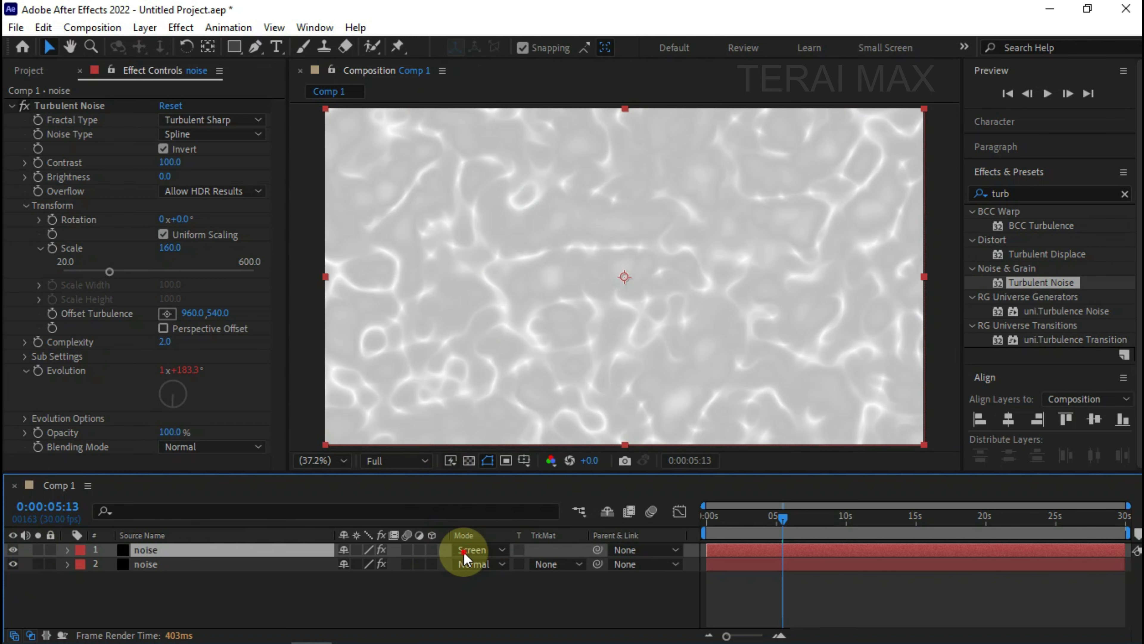
{"action": "left_click", "coordinate": [479, 175]}
{"action": "left_click", "coordinate": [475, 549]}
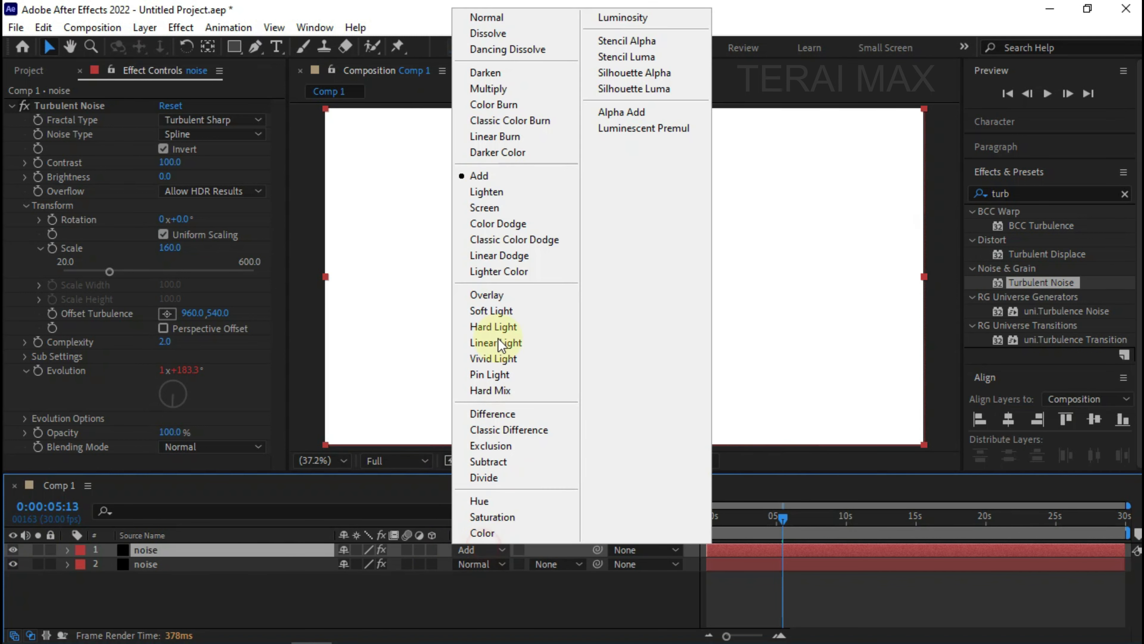
{"action": "left_click", "coordinate": [496, 209]}
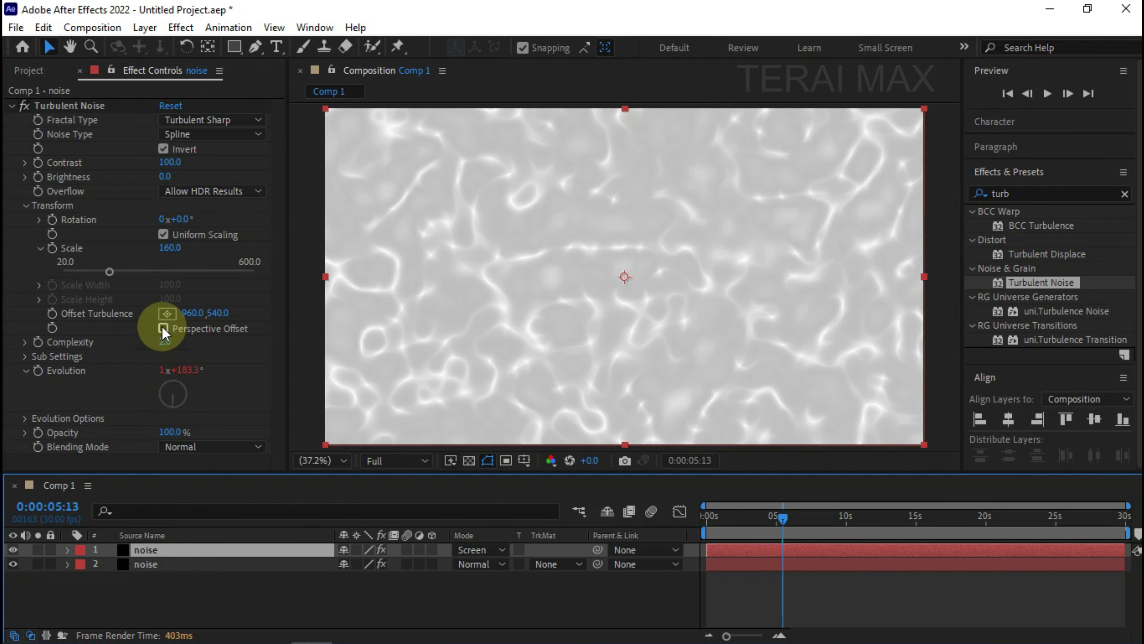
Step: Raise the Turbulent Noise contrast on the upper noise layer to 212, keeping Invert enabled
{"action": "left_click", "coordinate": [166, 150]}
{"action": "left_click", "coordinate": [163, 150]}
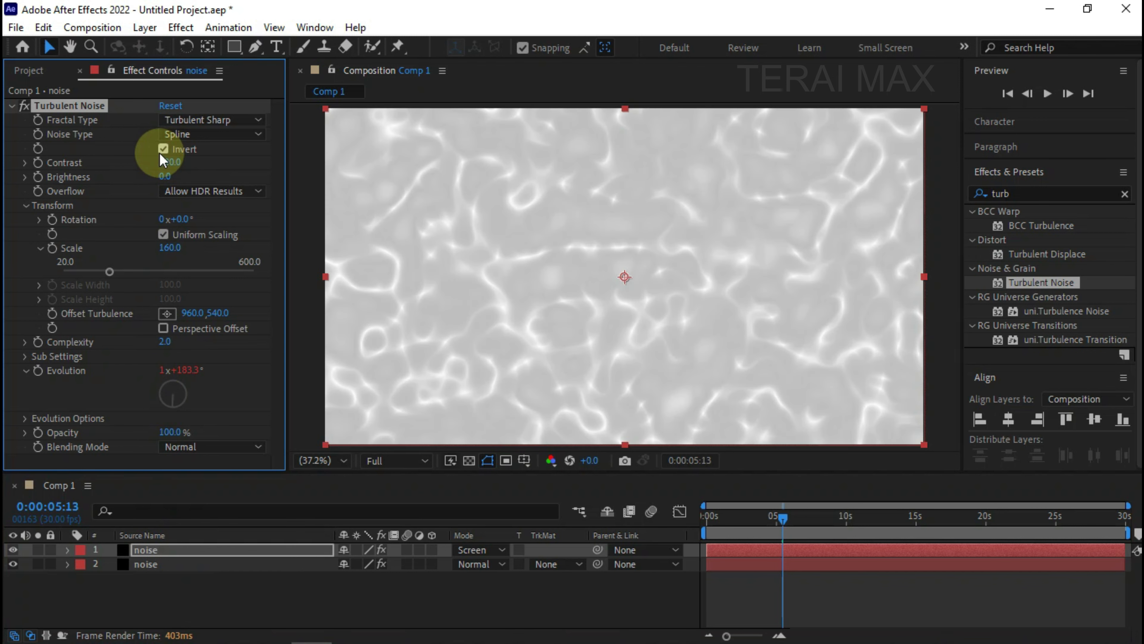
{"action": "left_click_drag", "start_coordinate": [173, 170], "coordinate": [274, 172]}
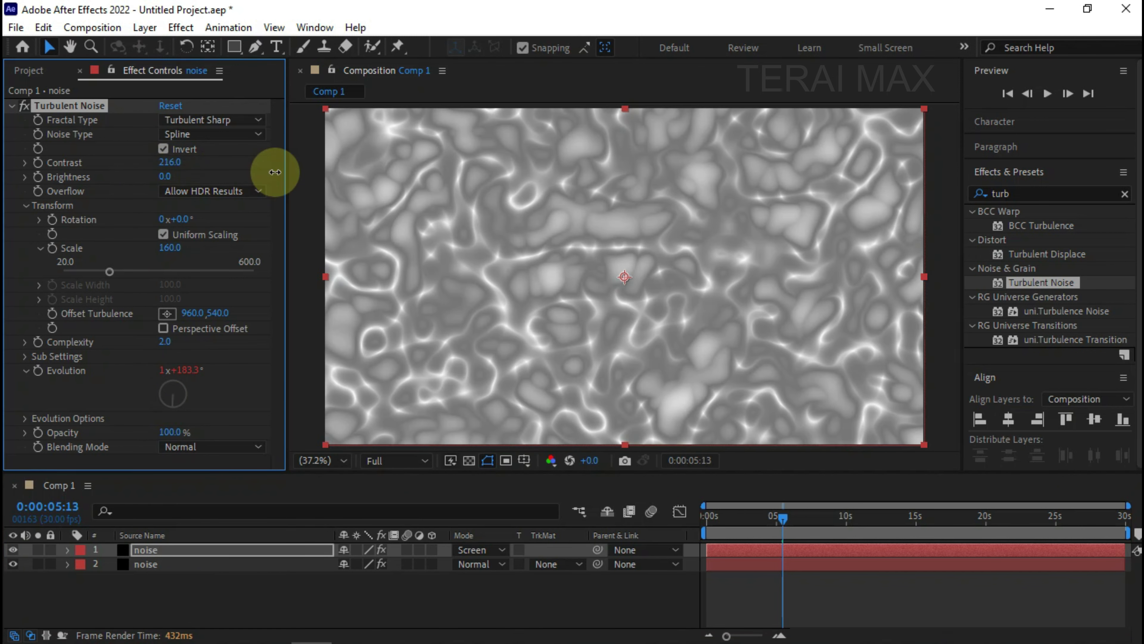
{"action": "left_click", "coordinate": [243, 447]}
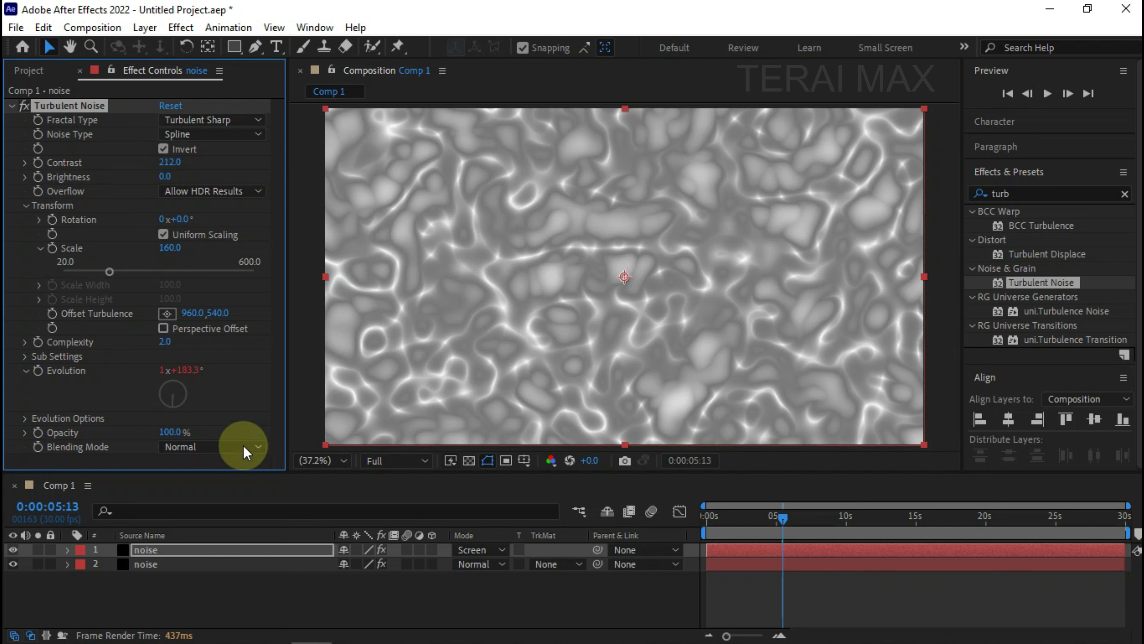
Step: Duplicate the upper noise layer that uses the Screen blending mode
{"action": "left_click", "coordinate": [167, 541]}
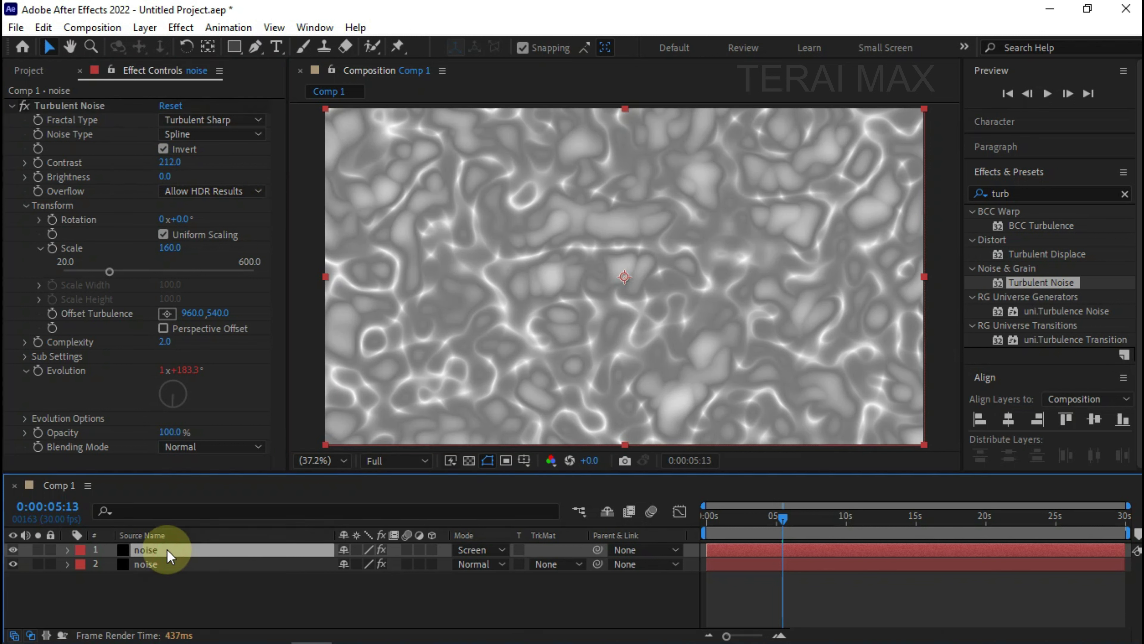
{"action": "left_click", "coordinate": [45, 28]}
{"action": "left_click", "coordinate": [84, 237]}
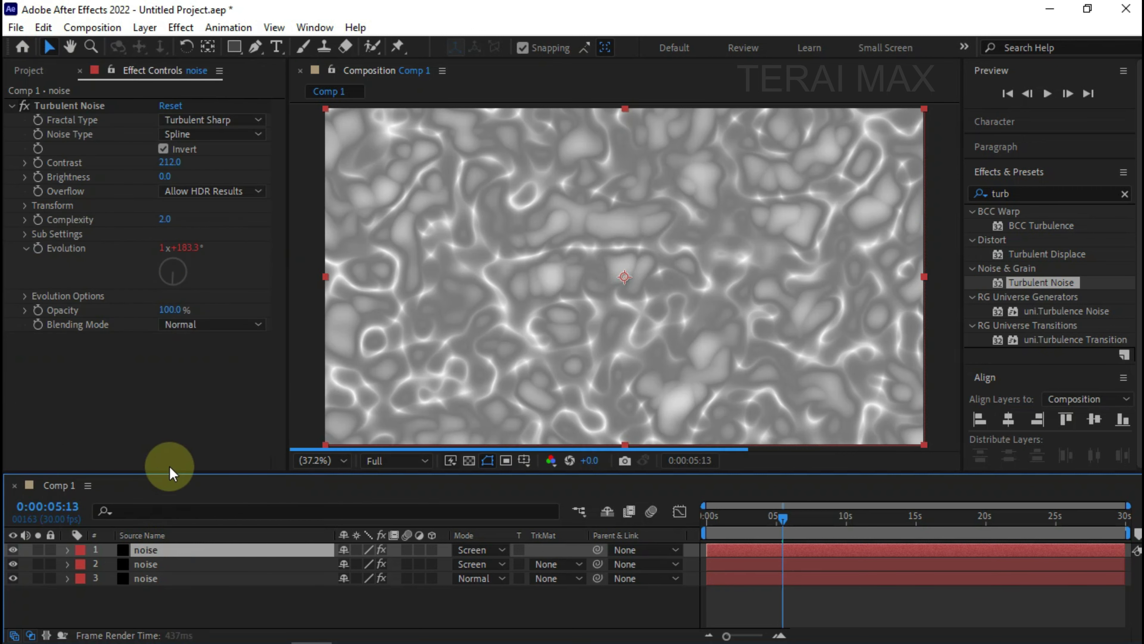
Step: Solo the top noise layer and set its Turbulent Noise contrast to 200 and brightness to -60
{"action": "left_click", "coordinate": [39, 549]}
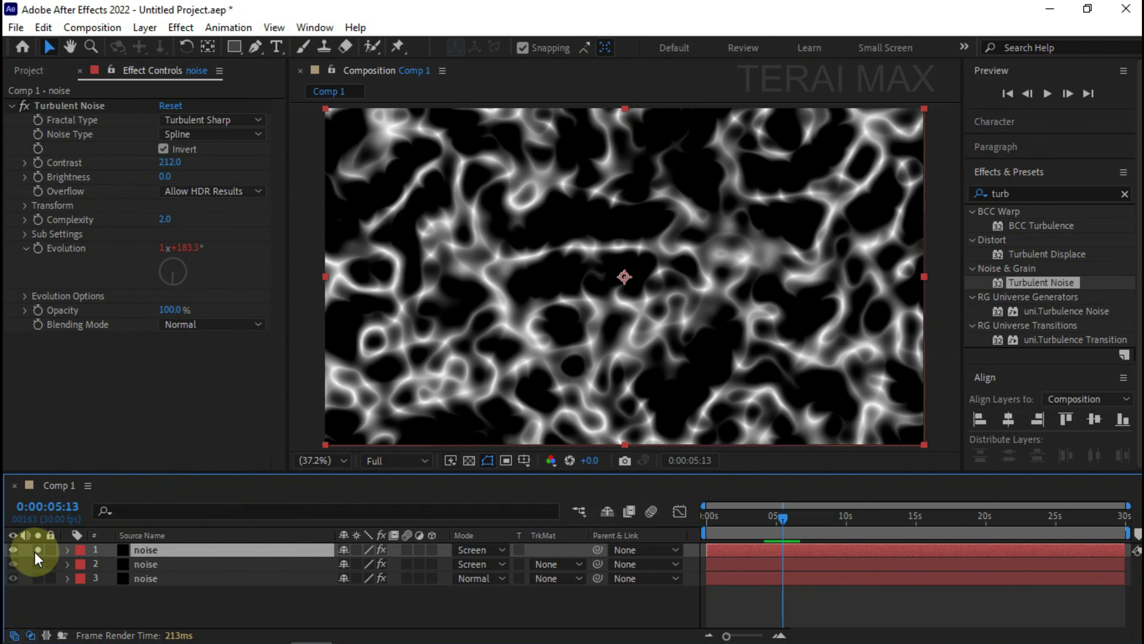
{"action": "left_click", "coordinate": [171, 163]}
{"action": "type", "text": "200"}
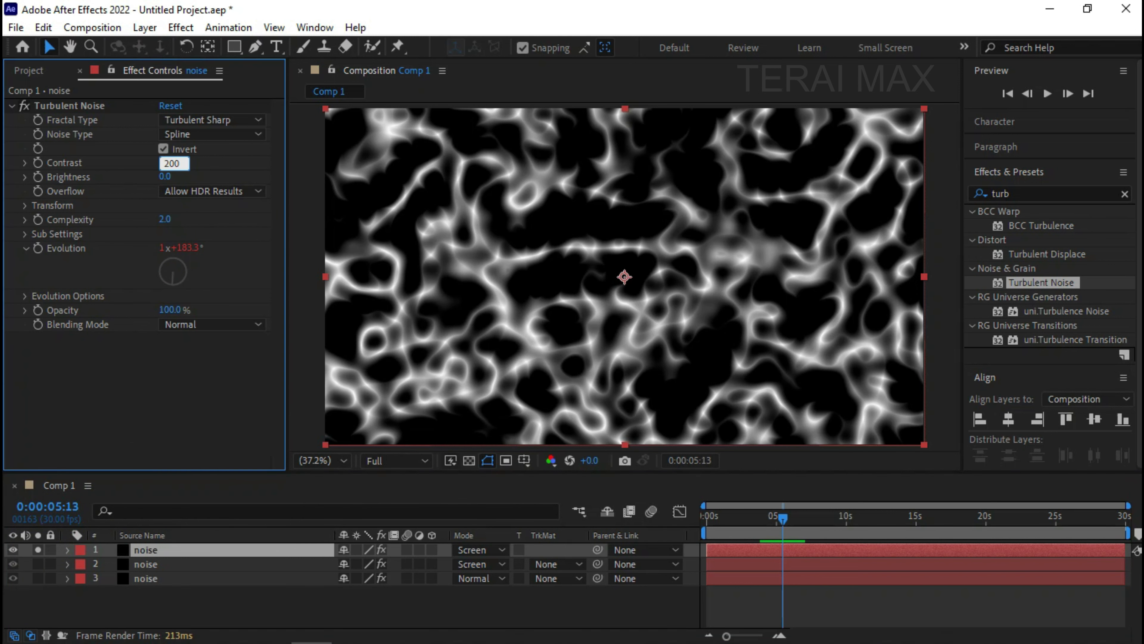
{"action": "key", "text": "Tab"}
{"action": "type", "text": "-50"}
{"action": "left_click", "coordinate": [258, 206]}
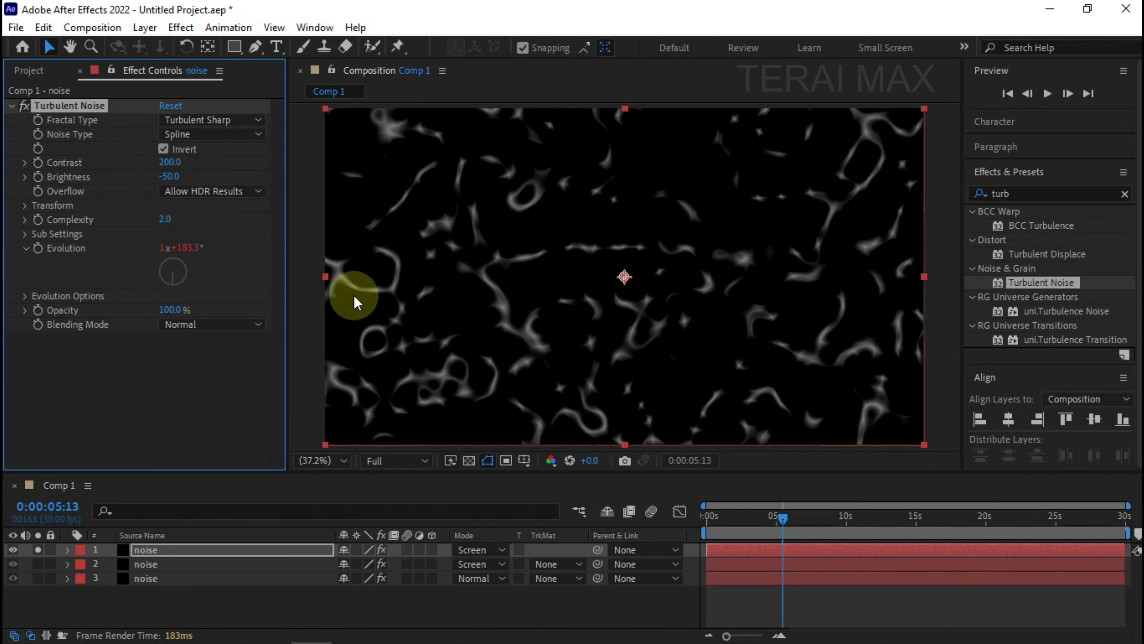
{"action": "left_click", "coordinate": [170, 176]}
{"action": "type", "text": "-60"}
{"action": "key", "text": "Return"}
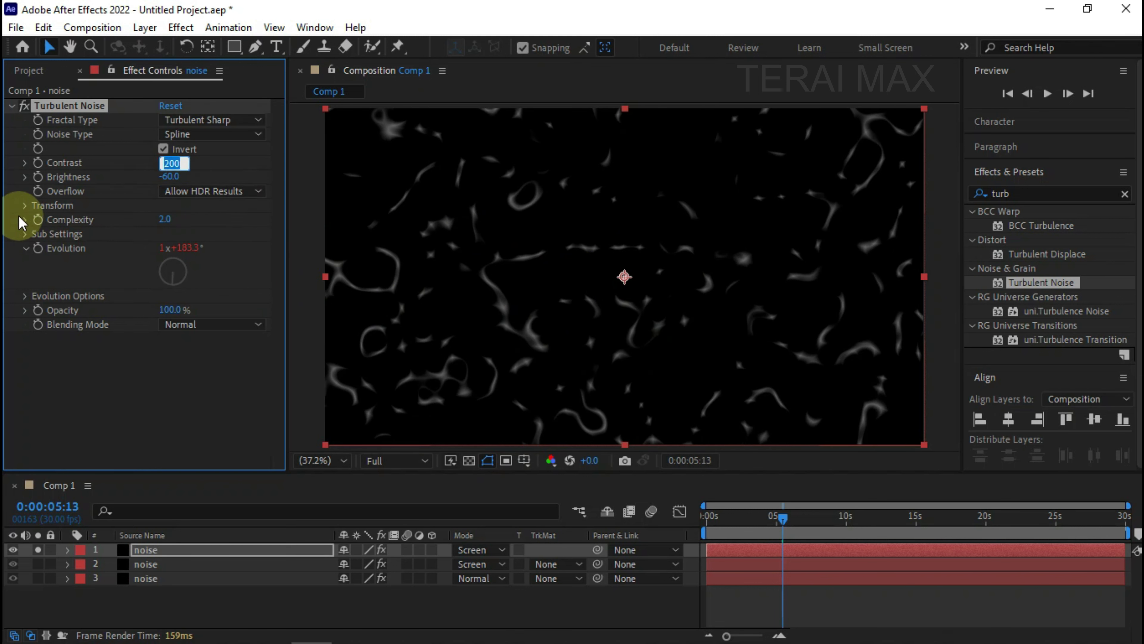
Step: Set the Turbulent Noise scale of the soloed top noise layer to 80
{"action": "left_click", "coordinate": [25, 206]}
{"action": "left_click", "coordinate": [169, 249]}
{"action": "type", "text": "160"}
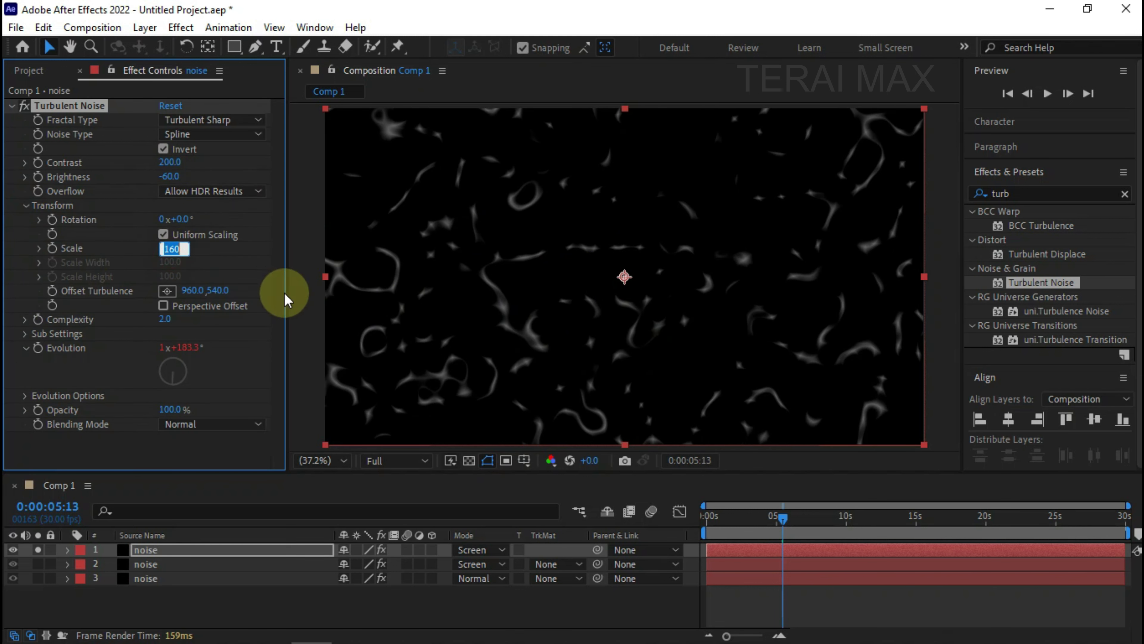
{"action": "type", "text": "80"}
{"action": "key", "text": "Return"}
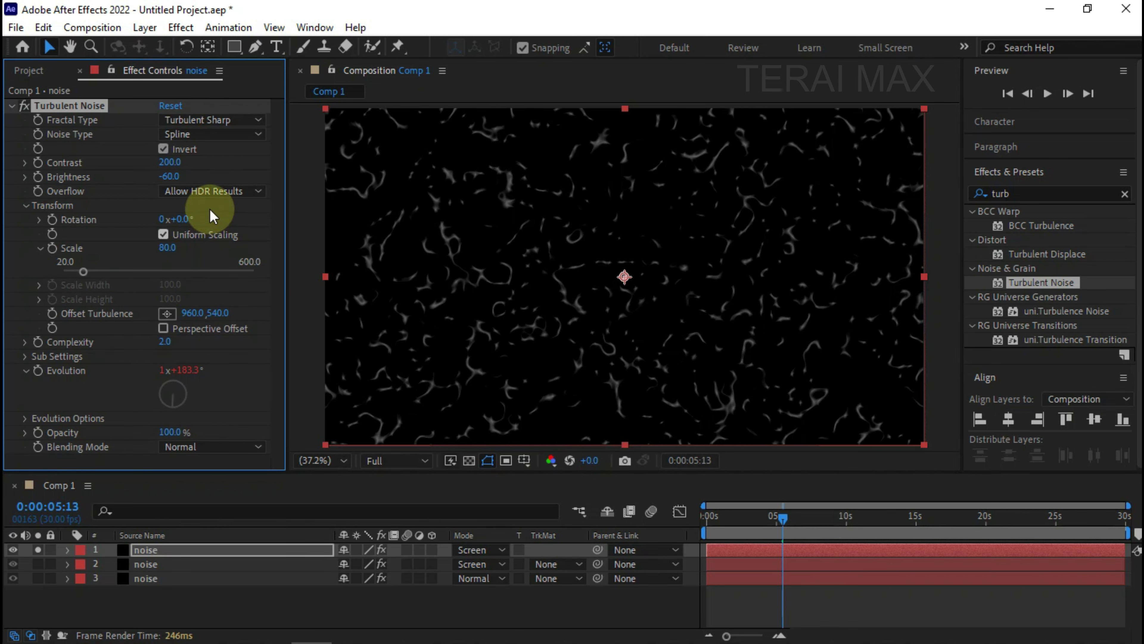
Step: Lower the top noise layer's Turbulent Noise brightness to -78 and turn off its solo
{"action": "left_click", "coordinate": [170, 176]}
{"action": "type", "text": "-75"}
{"action": "key", "text": "Return"}
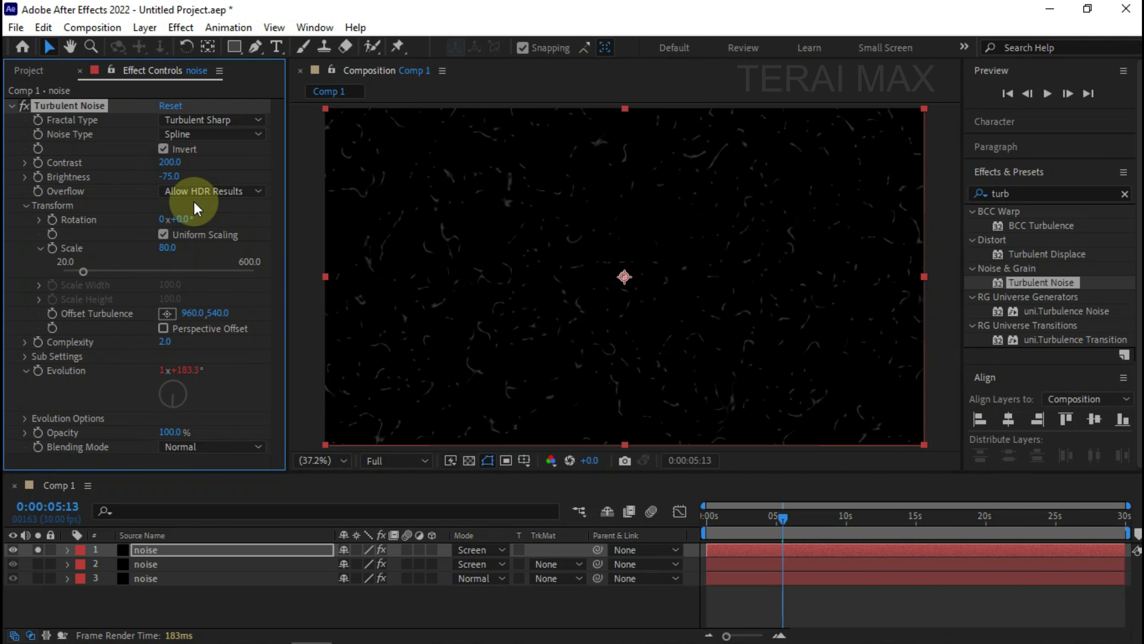
{"action": "left_click_drag", "start_coordinate": [174, 176], "coordinate": [198, 187]}
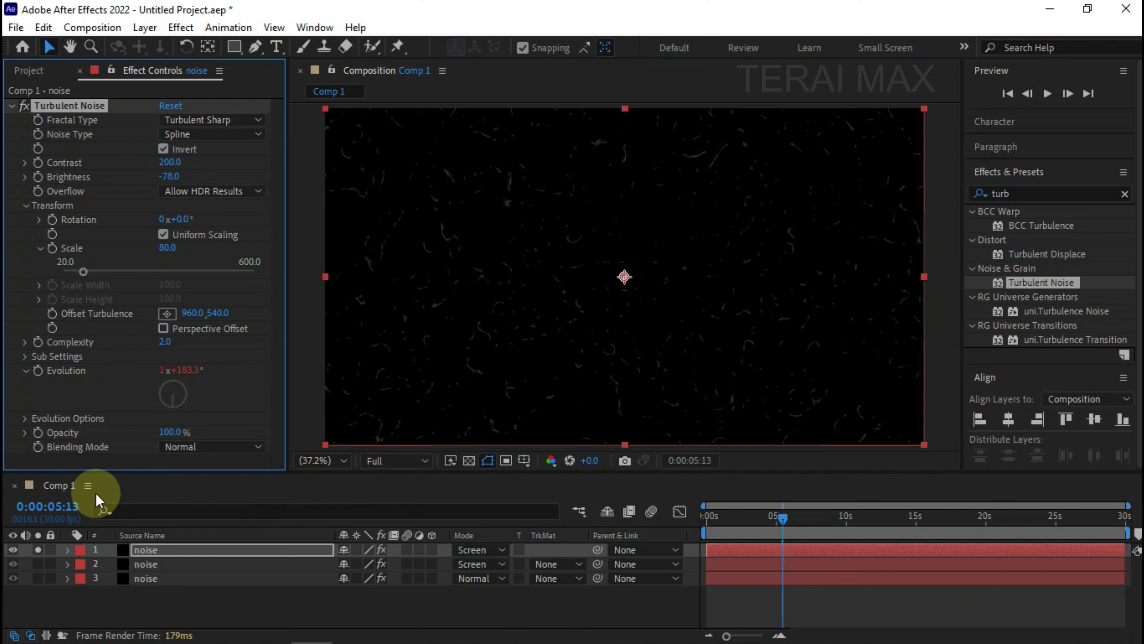
{"action": "left_click", "coordinate": [37, 549]}
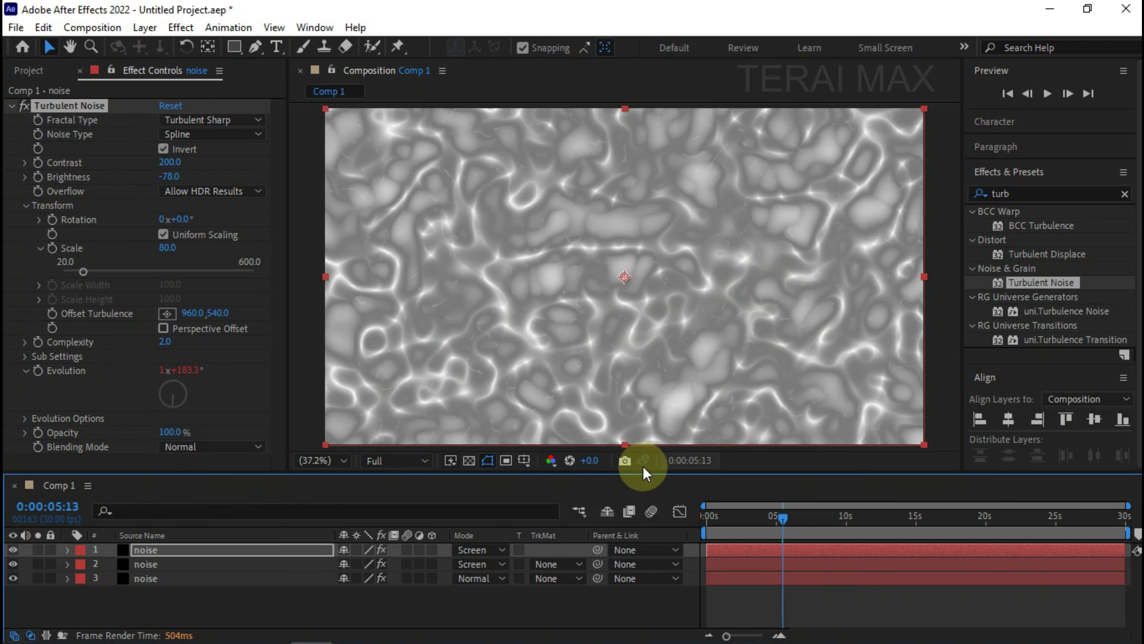
Step: Add an adjustment layer above the noise layers and rename it level
{"action": "left_click", "coordinate": [392, 608]}
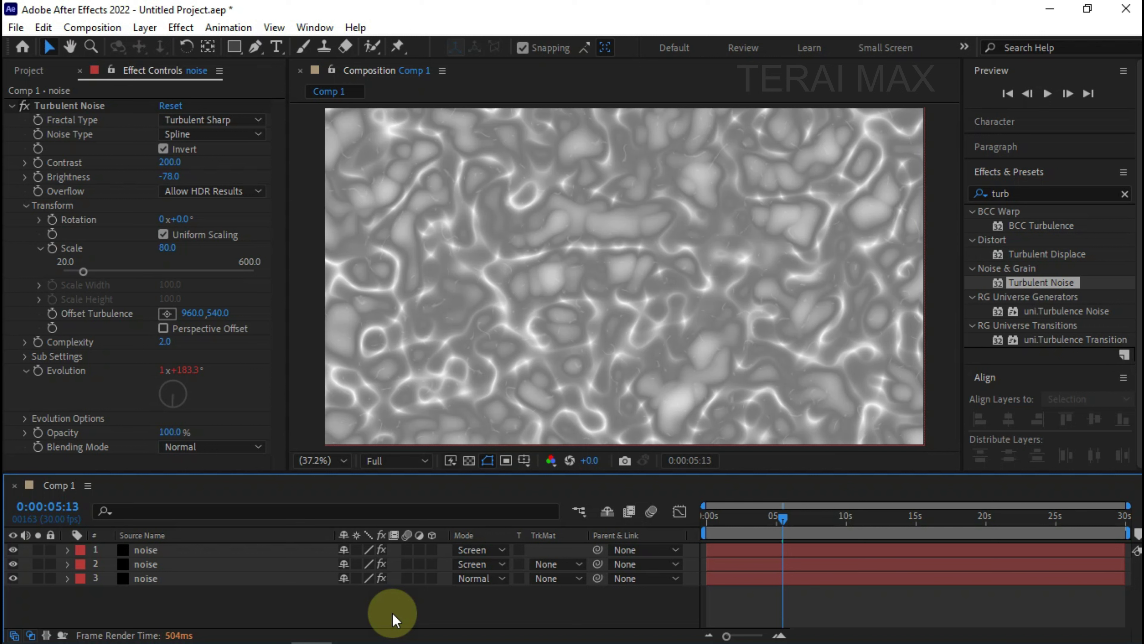
{"action": "right_click", "coordinate": [393, 620]}
{"action": "mouse_move", "coordinate": [542, 412]}
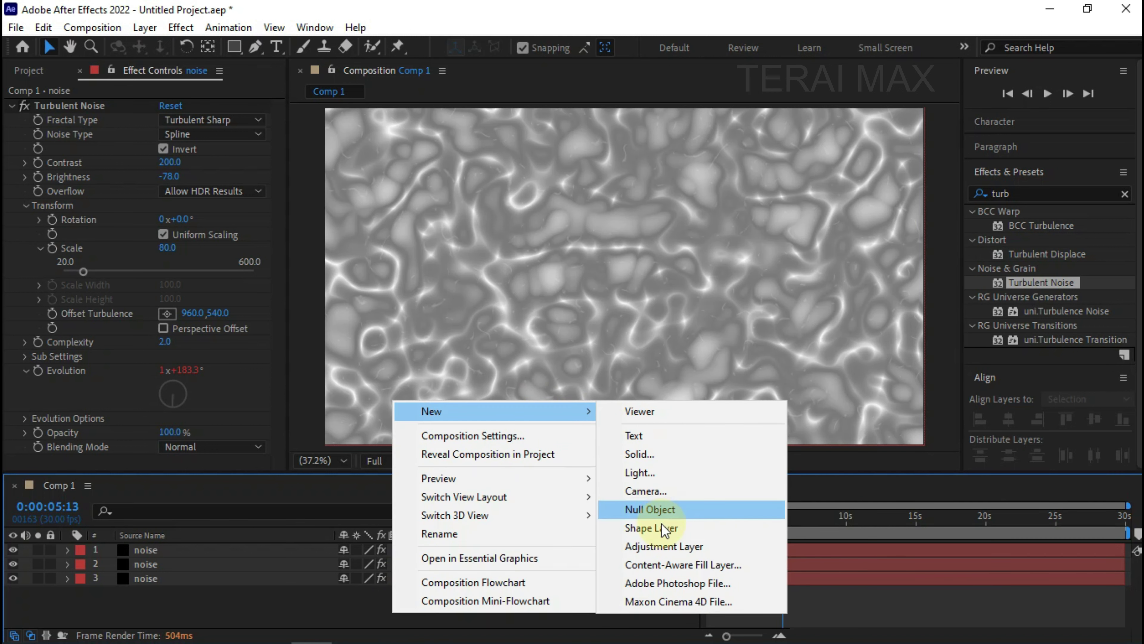
{"action": "left_click", "coordinate": [664, 545]}
{"action": "right_click", "coordinate": [185, 549]}
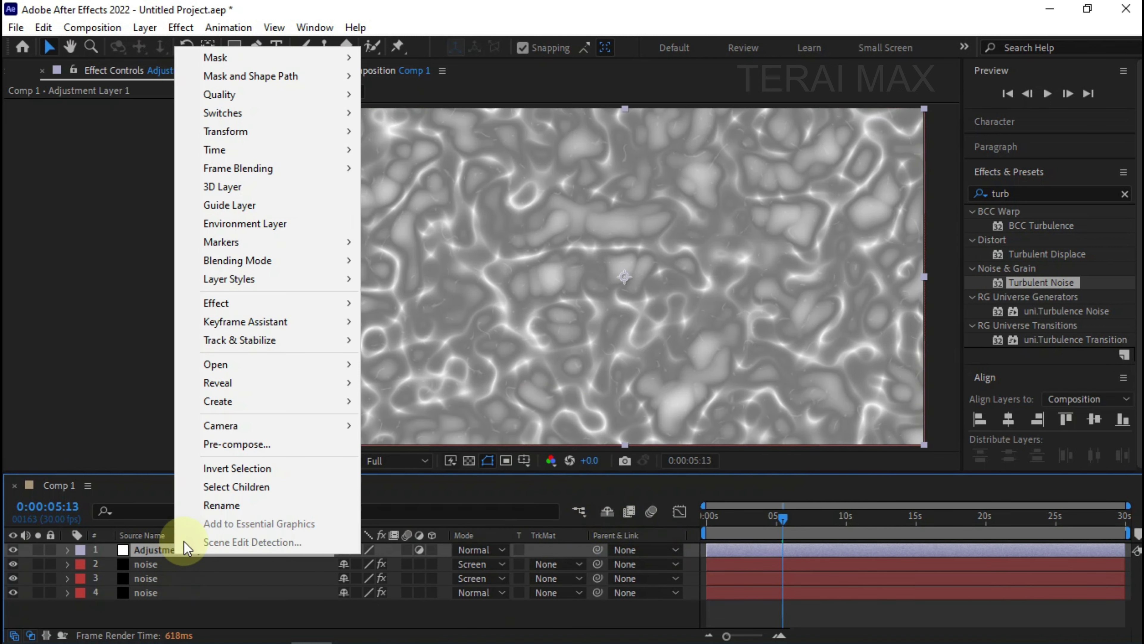
{"action": "left_click", "coordinate": [221, 505]}
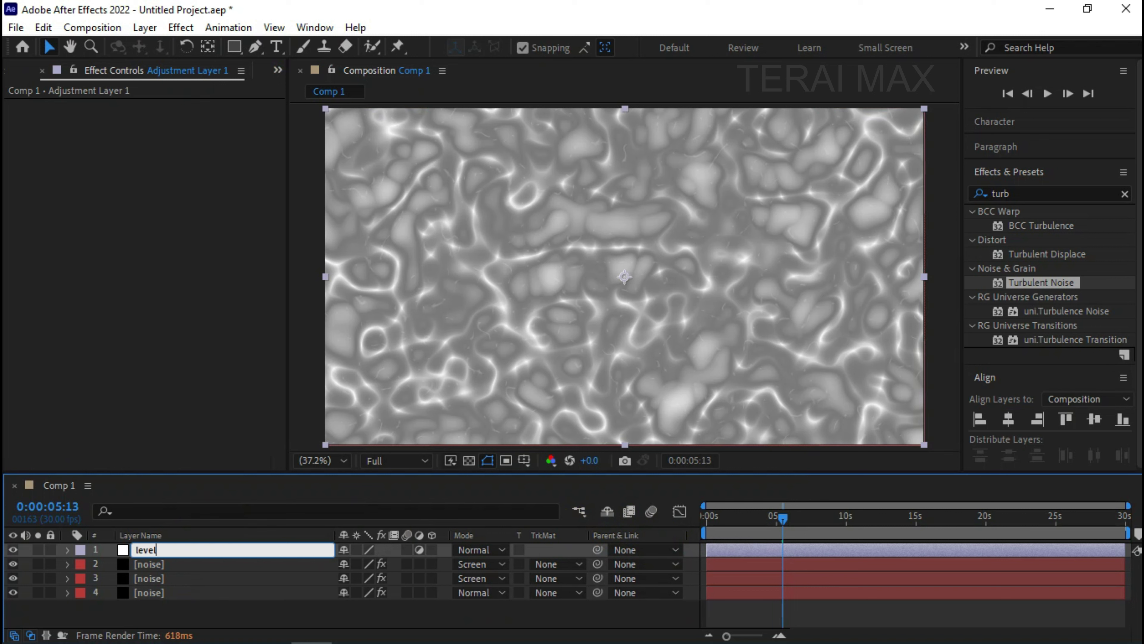
{"action": "left_click", "coordinate": [217, 506]}
Step: Find the Curves effect and apply it to the level adjustment layer
{"action": "left_click", "coordinate": [1019, 193]}
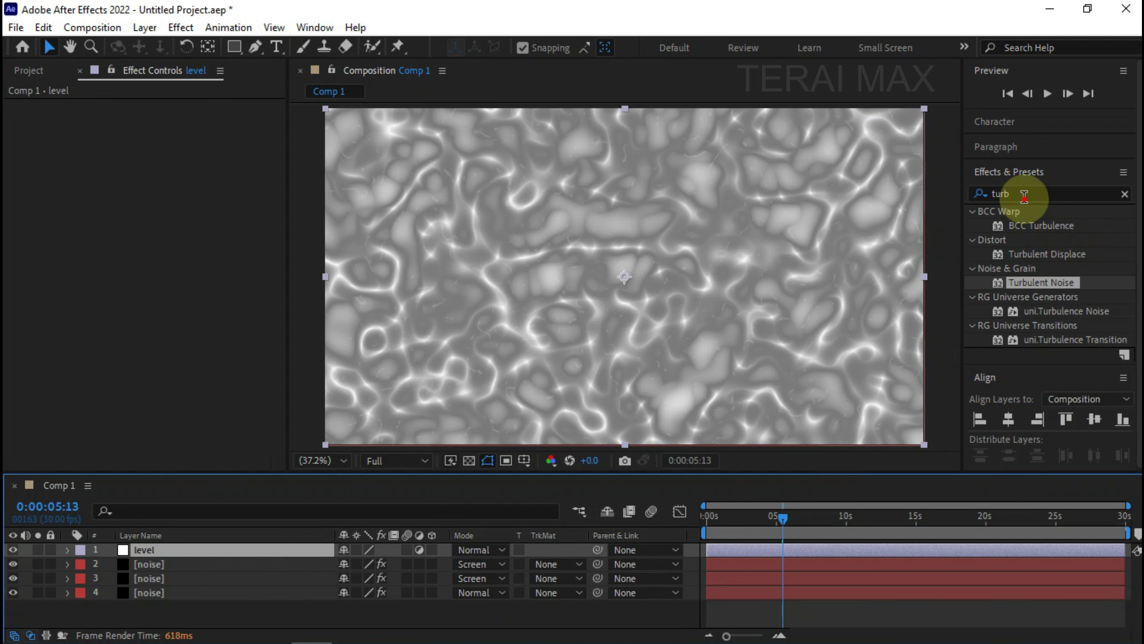
{"action": "type", "text": "curve"}
{"action": "left_click_drag", "start_coordinate": [1036, 266], "coordinate": [168, 549]}
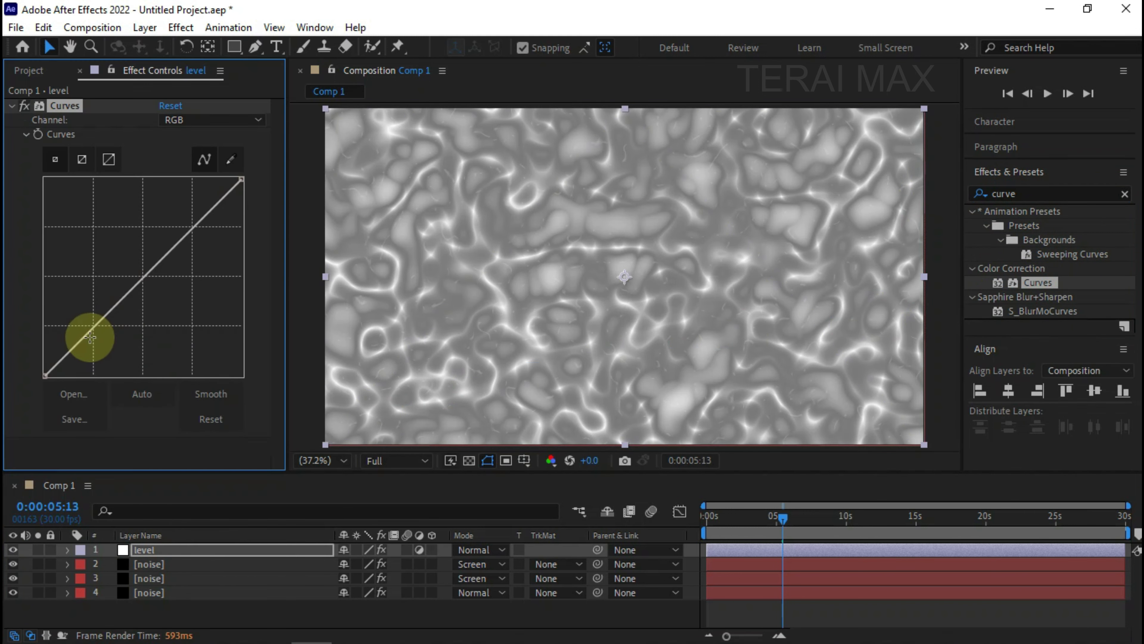
Step: Shape the RGB curve into an S by darkening the shadows and lifting the highlights, and check the frame at 0:00:07:17
{"action": "left_click_drag", "start_coordinate": [84, 336], "coordinate": [101, 351]}
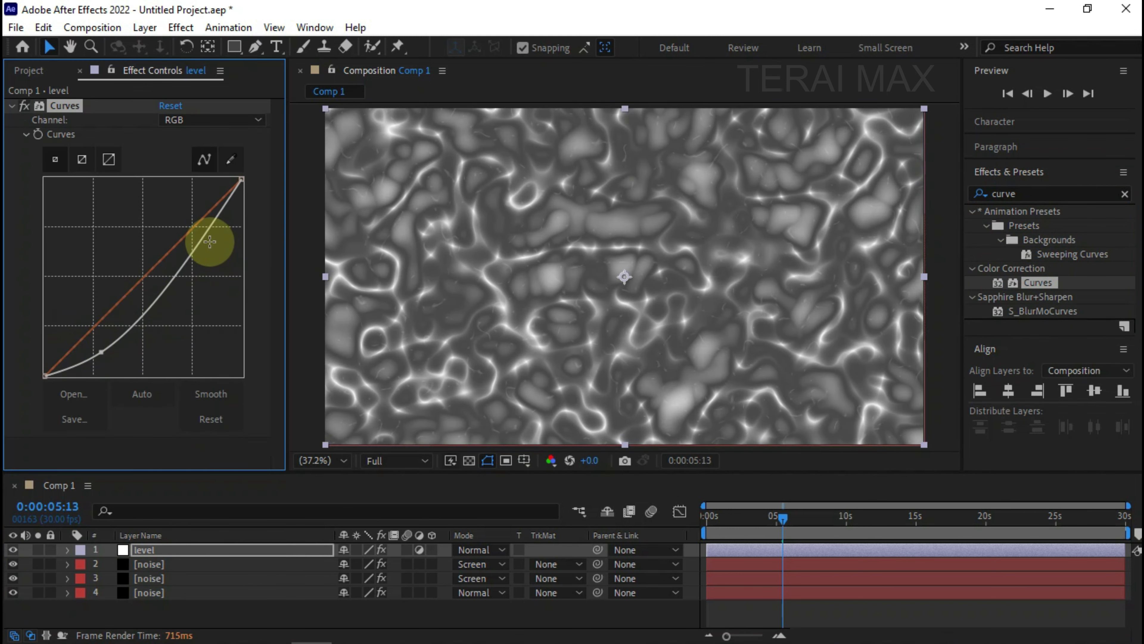
{"action": "left_click_drag", "start_coordinate": [204, 233], "coordinate": [199, 222]}
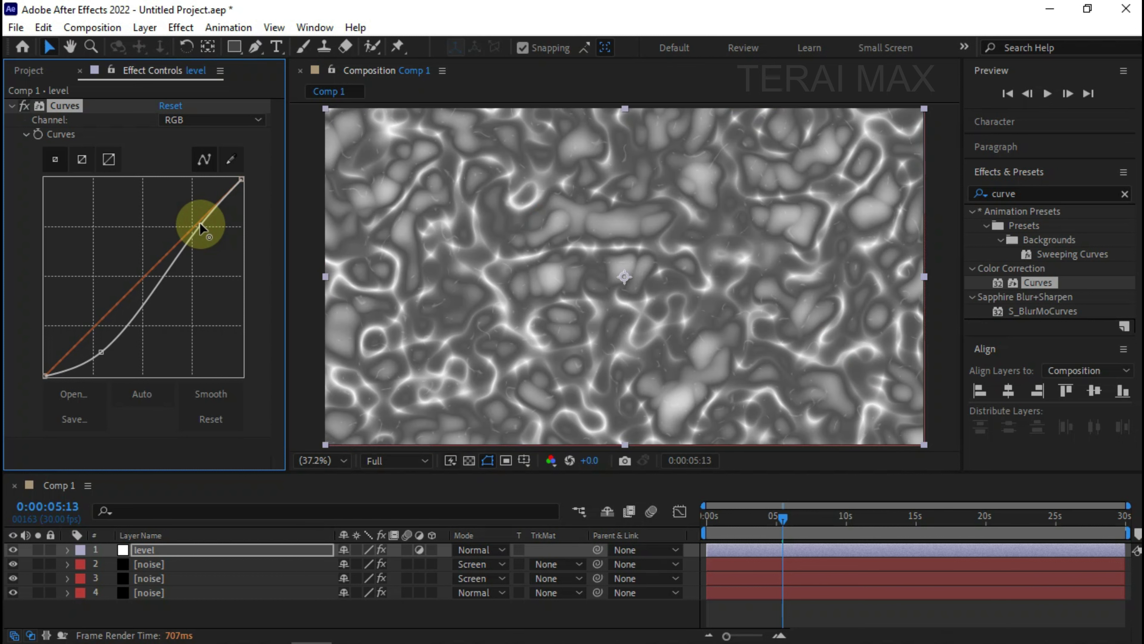
{"action": "left_click", "coordinate": [812, 519]}
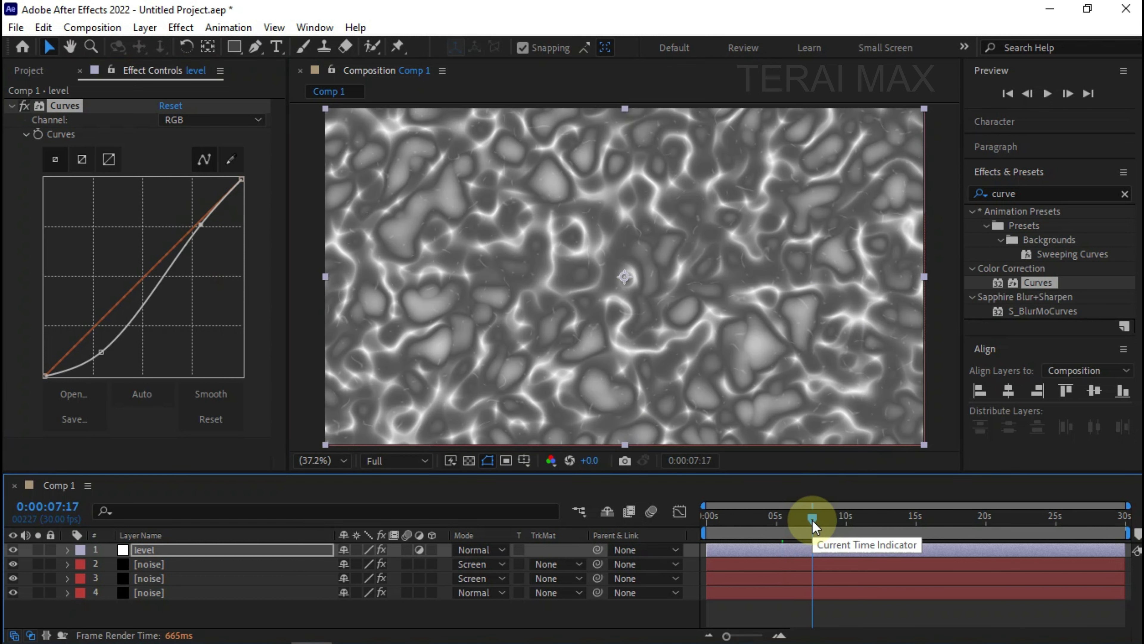
{"action": "left_click", "coordinate": [10, 105]}
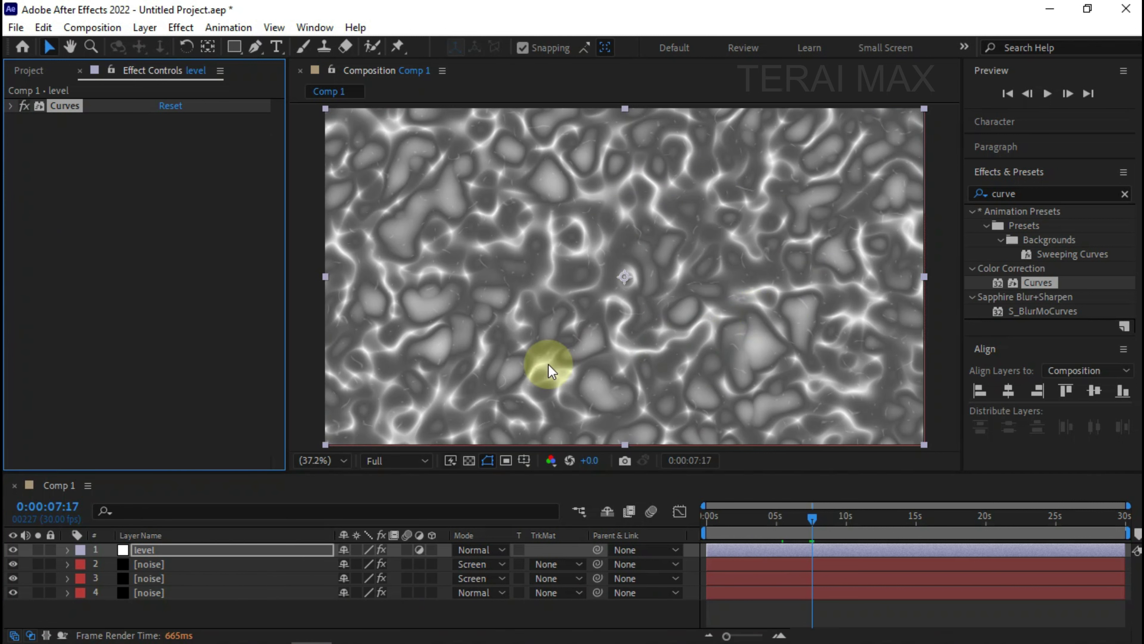
Step: Create a new composition named buble
{"action": "left_click", "coordinate": [85, 31]}
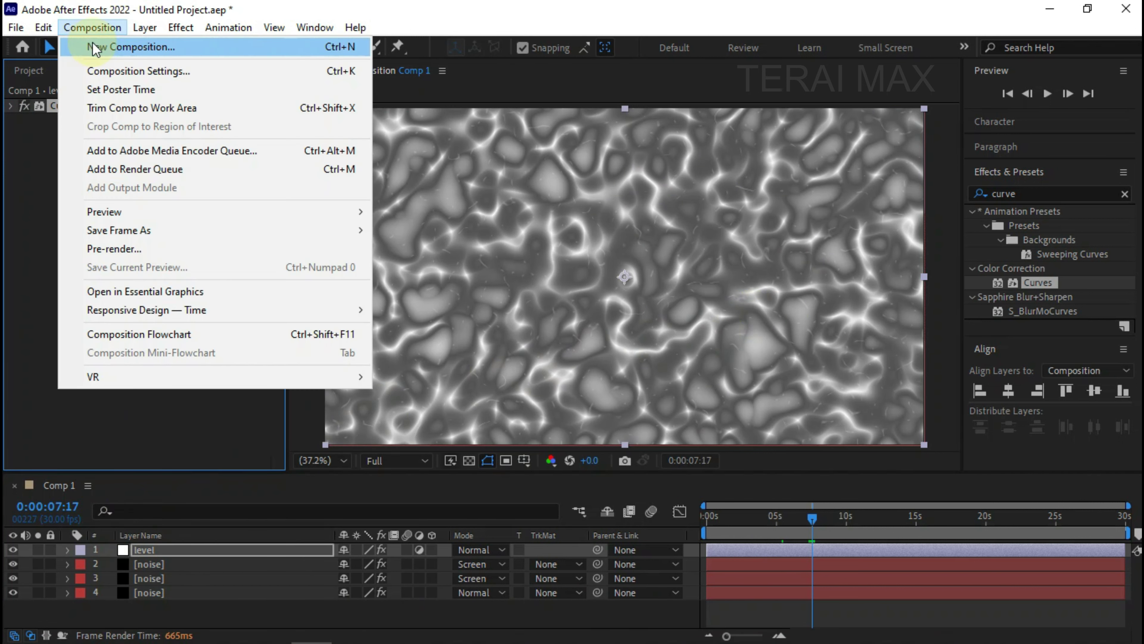
{"action": "left_click", "coordinate": [230, 238]}
{"action": "key", "text": "ctrl+k"}
{"action": "type", "text": "buble"}
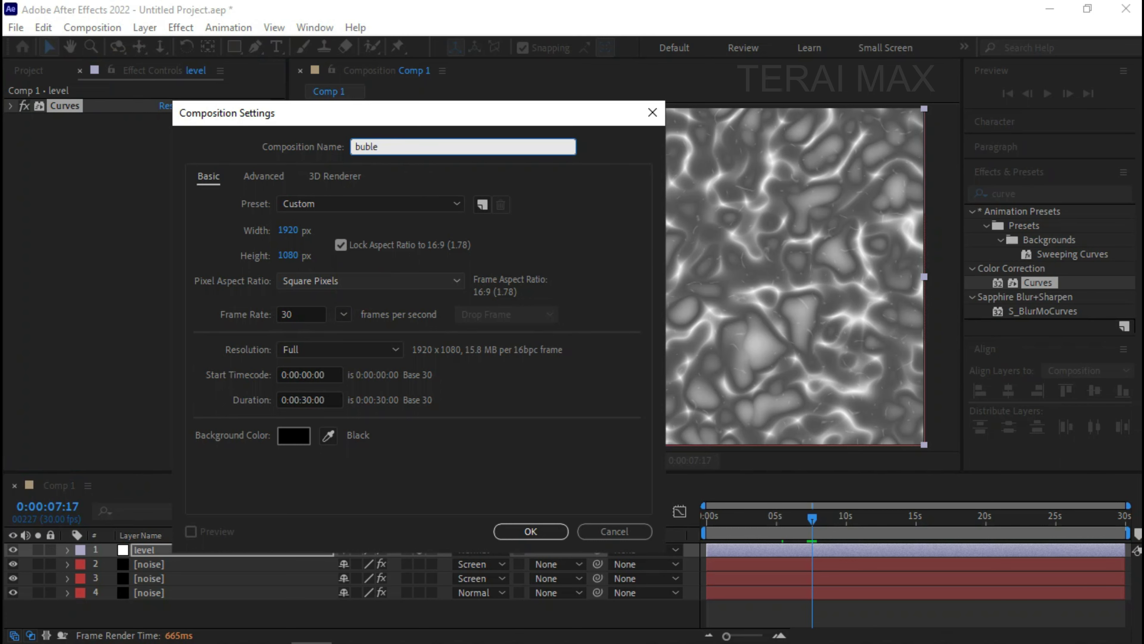
{"action": "left_click", "coordinate": [529, 531]}
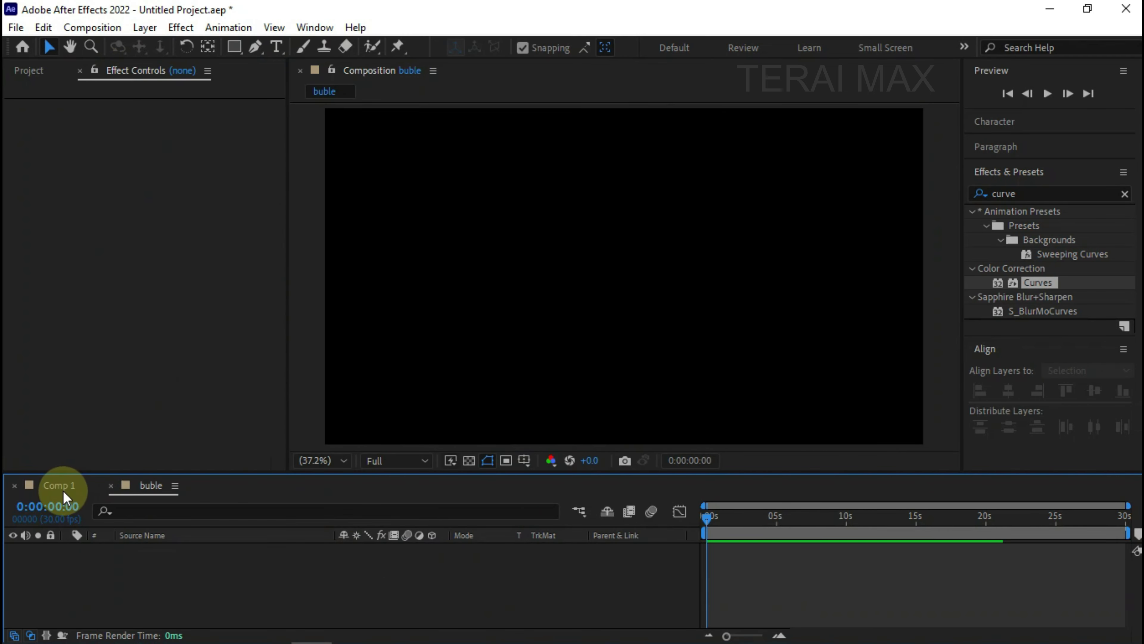
Step: Rename the noise composition Comp 1 as bg_water
{"action": "right_click", "coordinate": [63, 490]}
{"action": "left_click", "coordinate": [121, 201]}
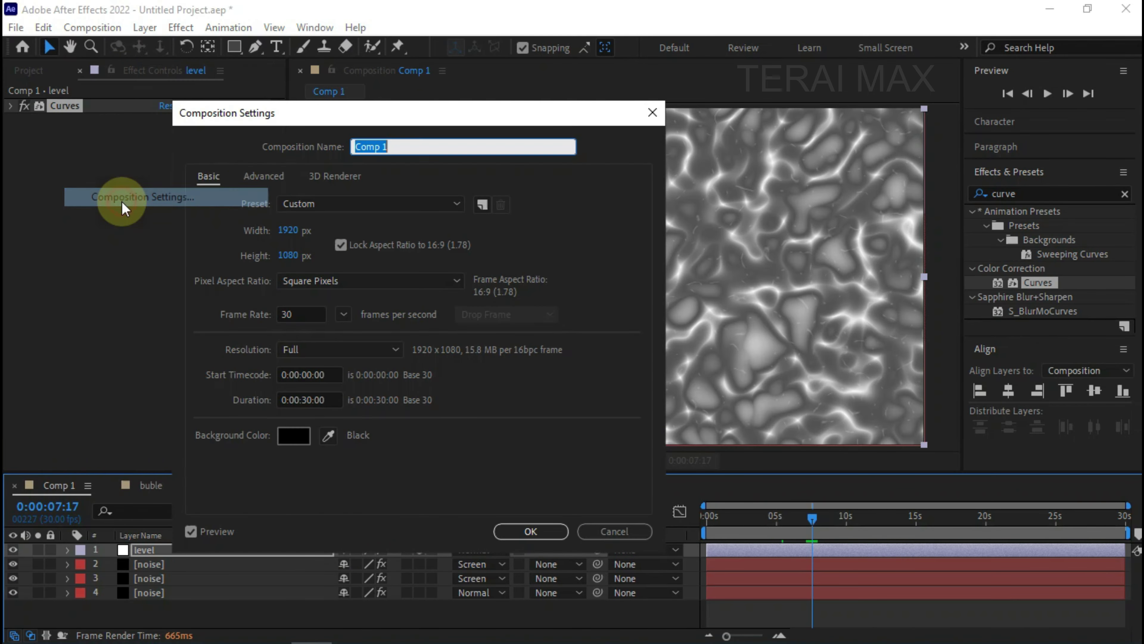
{"action": "type", "text": "bg"}
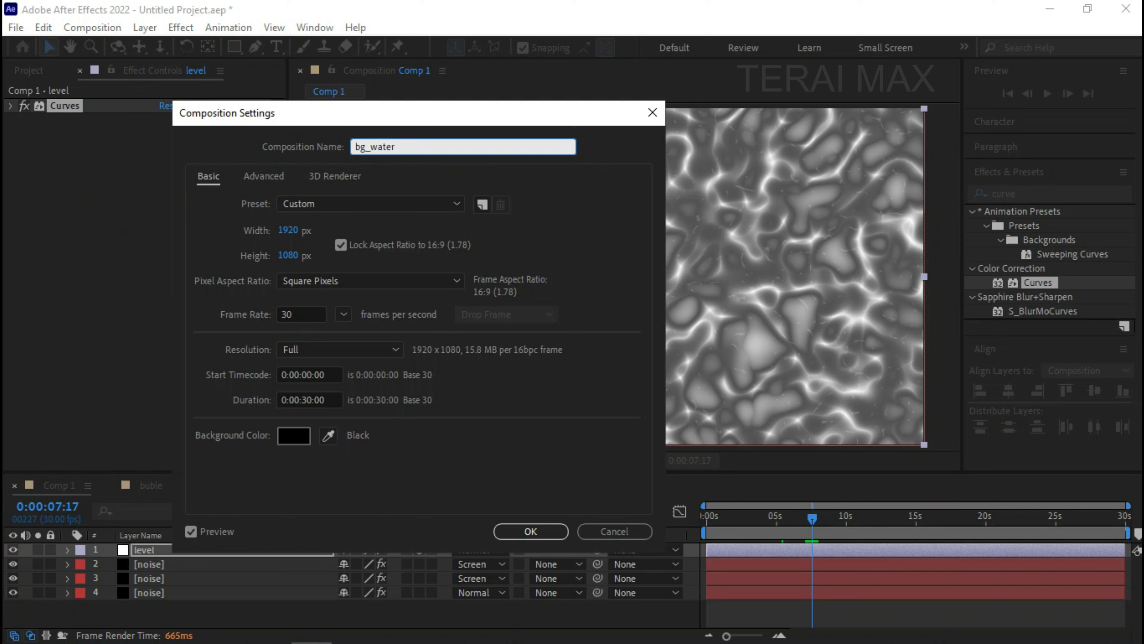
{"action": "type", "text": "_water"}
{"action": "left_click", "coordinate": [528, 531]}
Step: Add a black solid named bg to the buble composition
{"action": "left_click", "coordinate": [151, 485]}
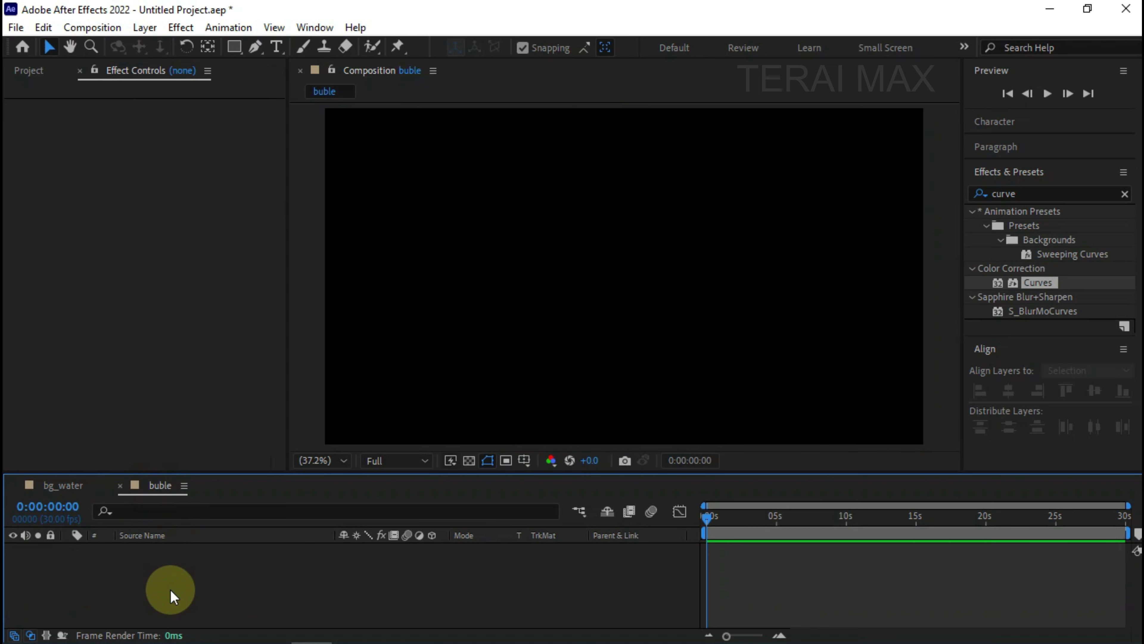
{"action": "right_click", "coordinate": [170, 589]}
{"action": "mouse_move", "coordinate": [361, 386]}
{"action": "left_click", "coordinate": [438, 431]}
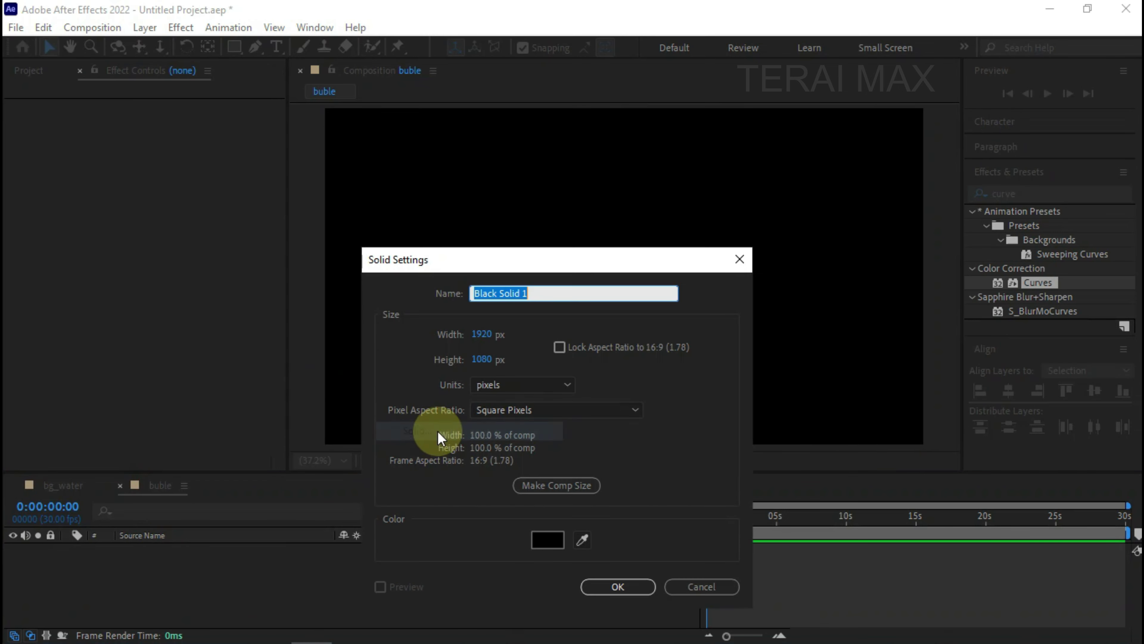
{"action": "type", "text": "bg"}
{"action": "left_click", "coordinate": [617, 586]}
Step: Add a second black solid named bubles above the bg layer
{"action": "right_click", "coordinate": [263, 581]}
{"action": "mouse_move", "coordinate": [383, 379]}
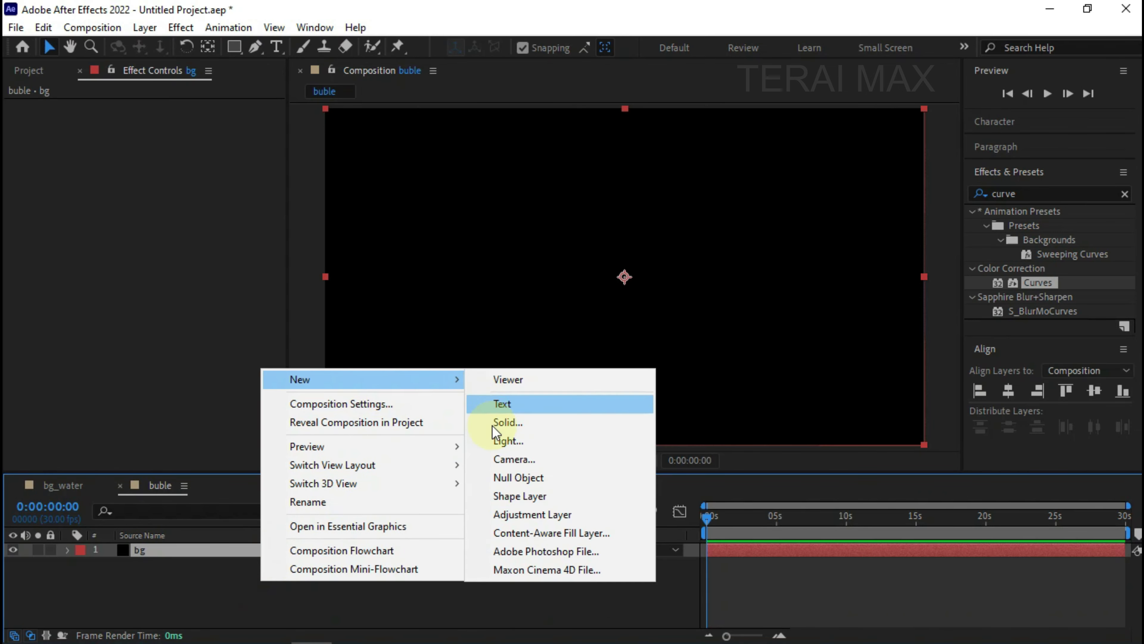
{"action": "left_click", "coordinate": [491, 426]}
{"action": "type", "text": "bubl"}
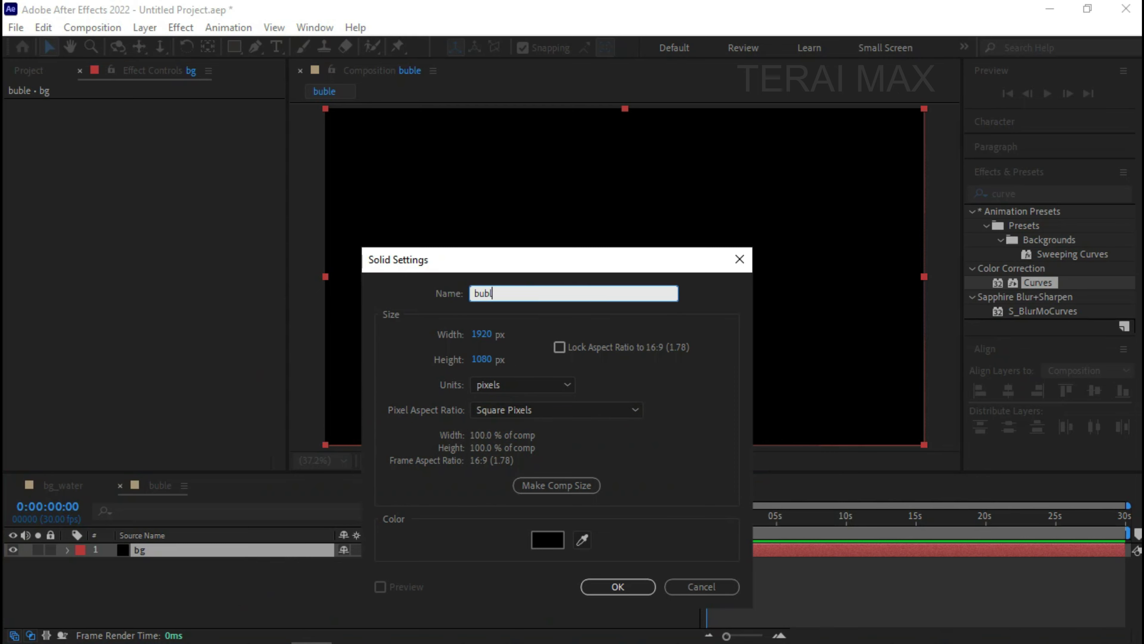
{"action": "type", "text": "es"}
{"action": "key", "text": "Return"}
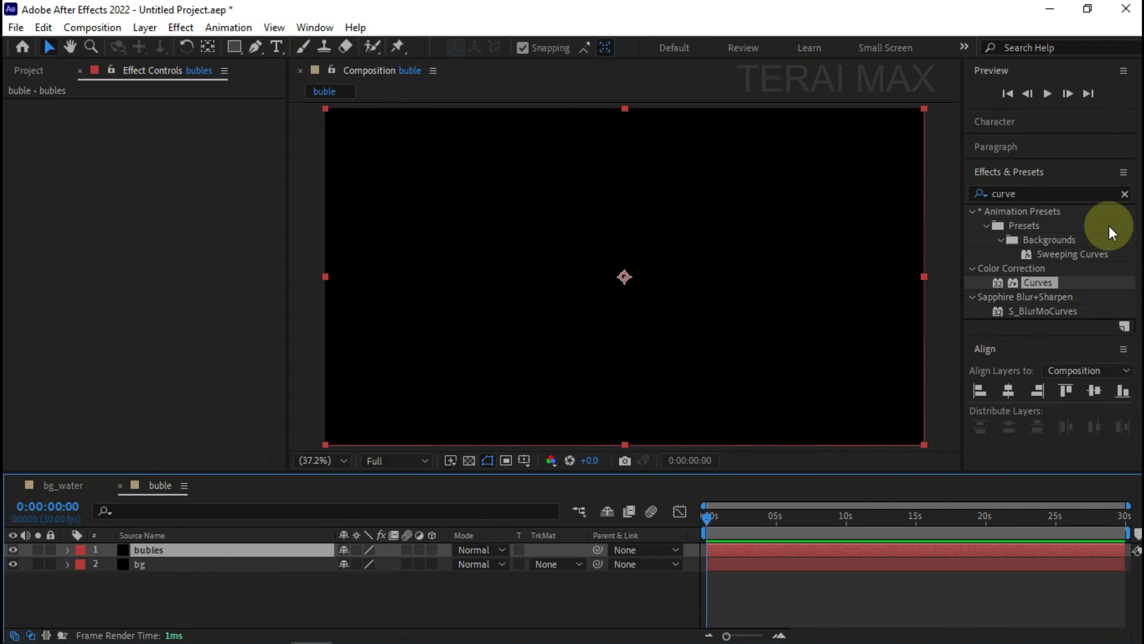
Step: Apply the CC Particle World effect to the bubles layer and preview the particles at 0:00:03:09
{"action": "double_click", "coordinate": [1000, 193]}
{"action": "type", "text": "cc parti"}
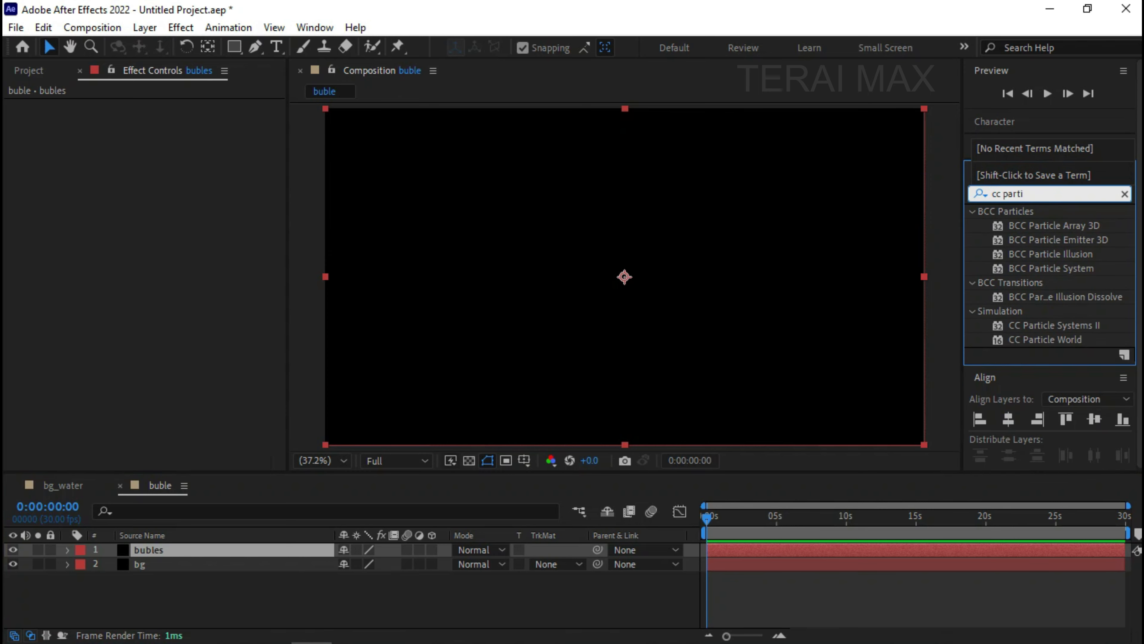
{"action": "left_click_drag", "start_coordinate": [1046, 339], "coordinate": [716, 361]}
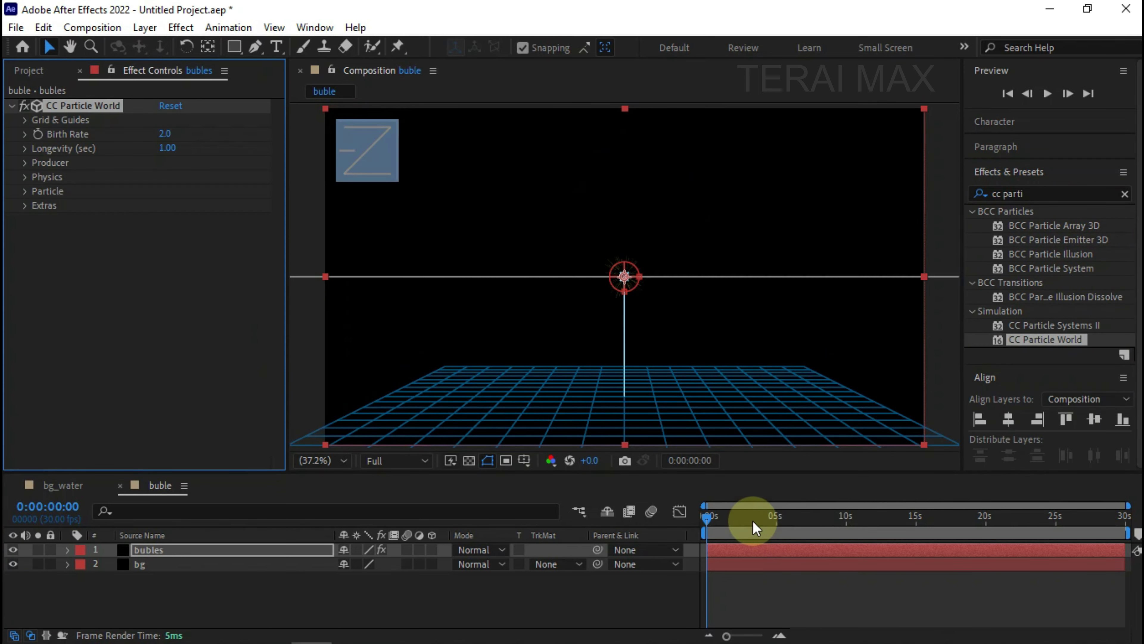
{"action": "left_click", "coordinate": [753, 518]}
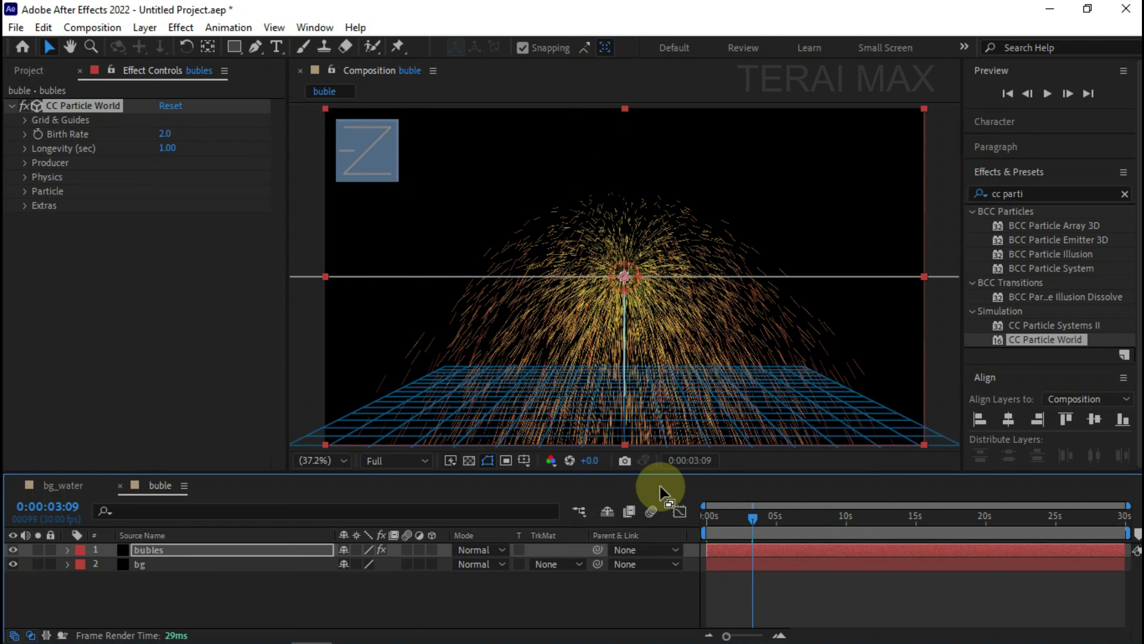
Step: Expand the Producer and Physics settings of CC Particle World and set the particle velocity to 0
{"action": "left_click", "coordinate": [25, 162]}
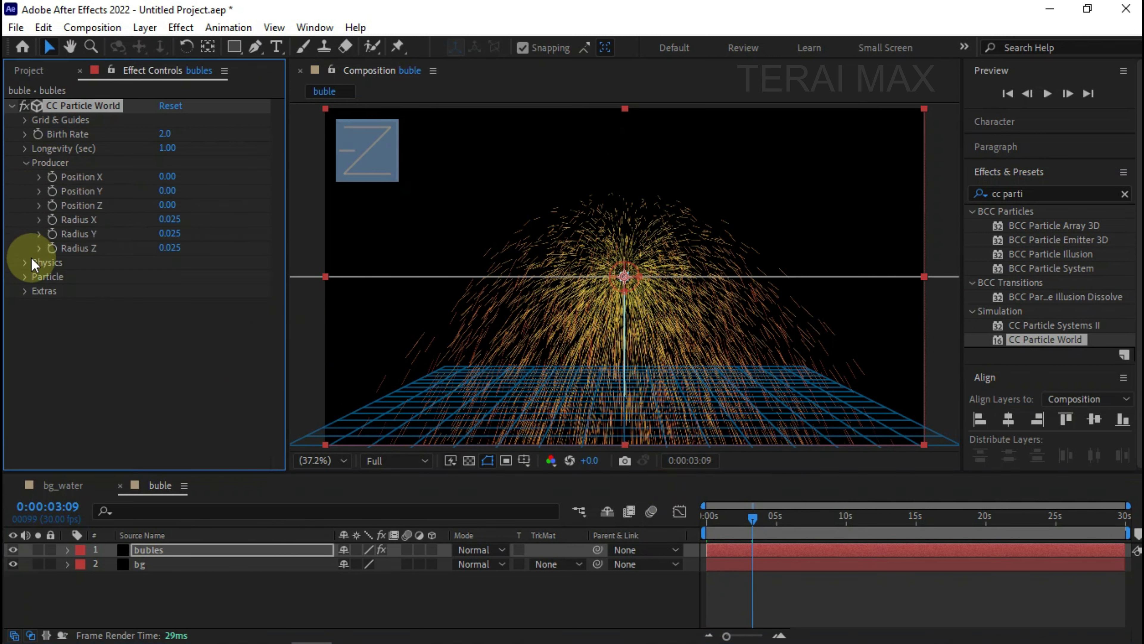
{"action": "left_click", "coordinate": [26, 261]}
{"action": "left_click", "coordinate": [167, 290]}
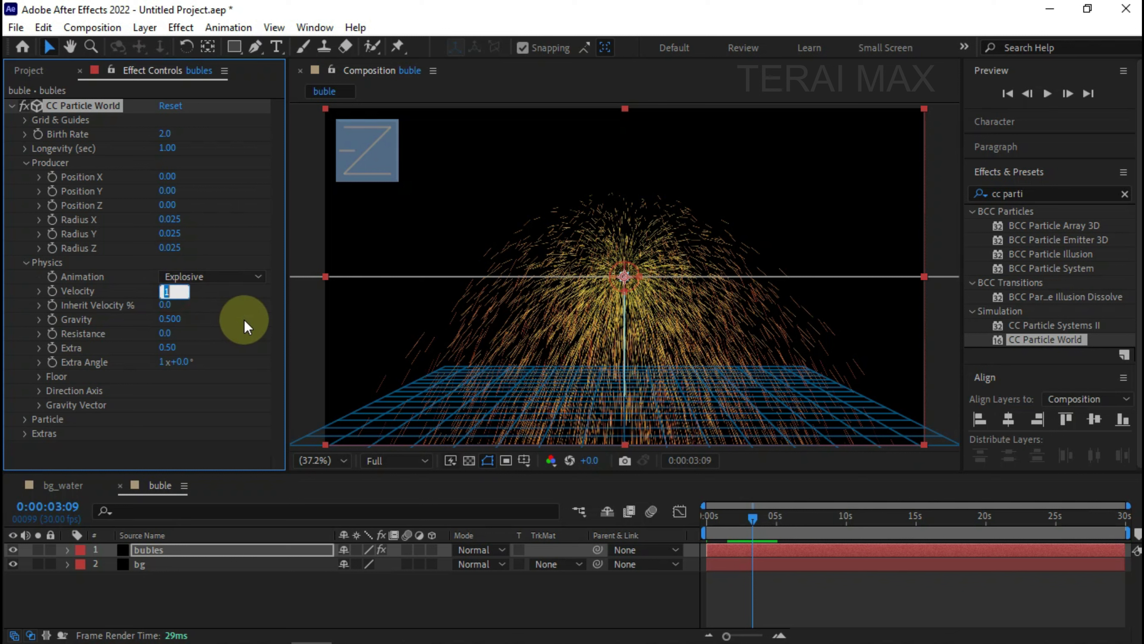
{"action": "type", "text": "0"}
{"action": "key", "text": "Return"}
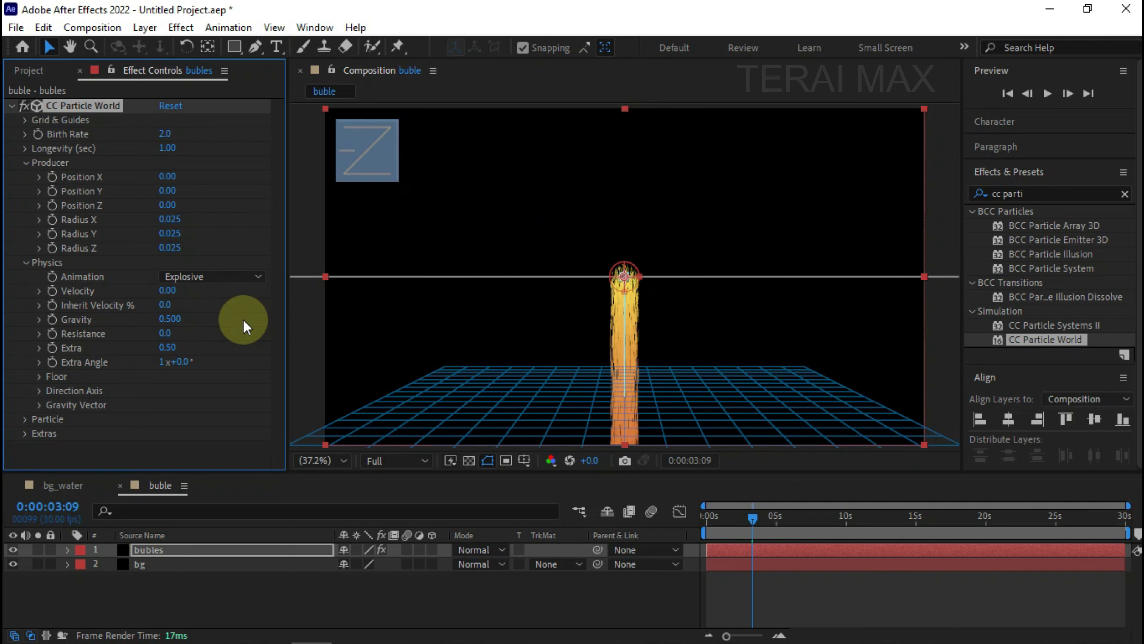
Step: Set the particle gravity to 0 and the producer radius to 0.8 in X and Y and 0 in Z
{"action": "left_click", "coordinate": [169, 325]}
{"action": "left_click", "coordinate": [171, 332]}
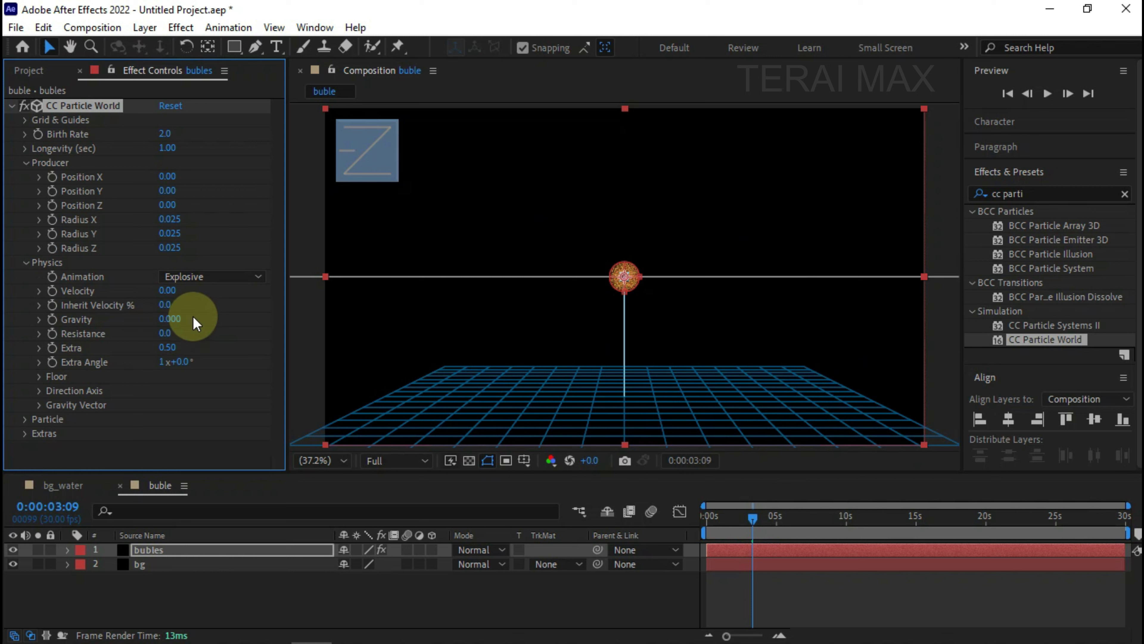
{"action": "left_click", "coordinate": [176, 220]}
{"action": "type", "text": ".8"}
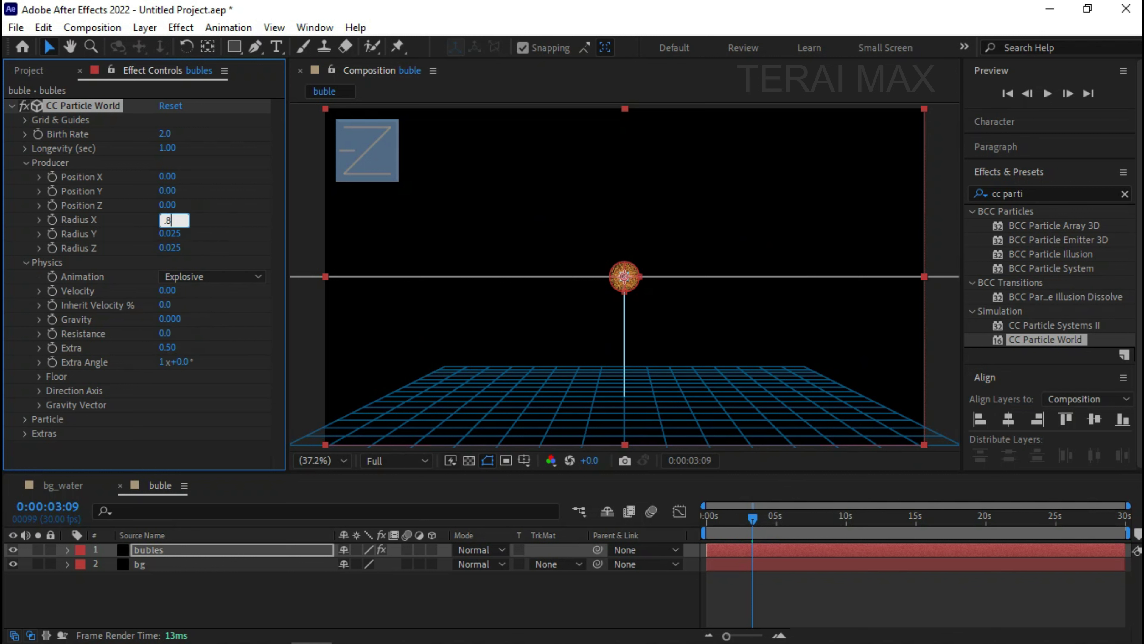
{"action": "left_click", "coordinate": [204, 241]}
{"action": "type", "text": ".8"}
{"action": "left_click", "coordinate": [206, 253]}
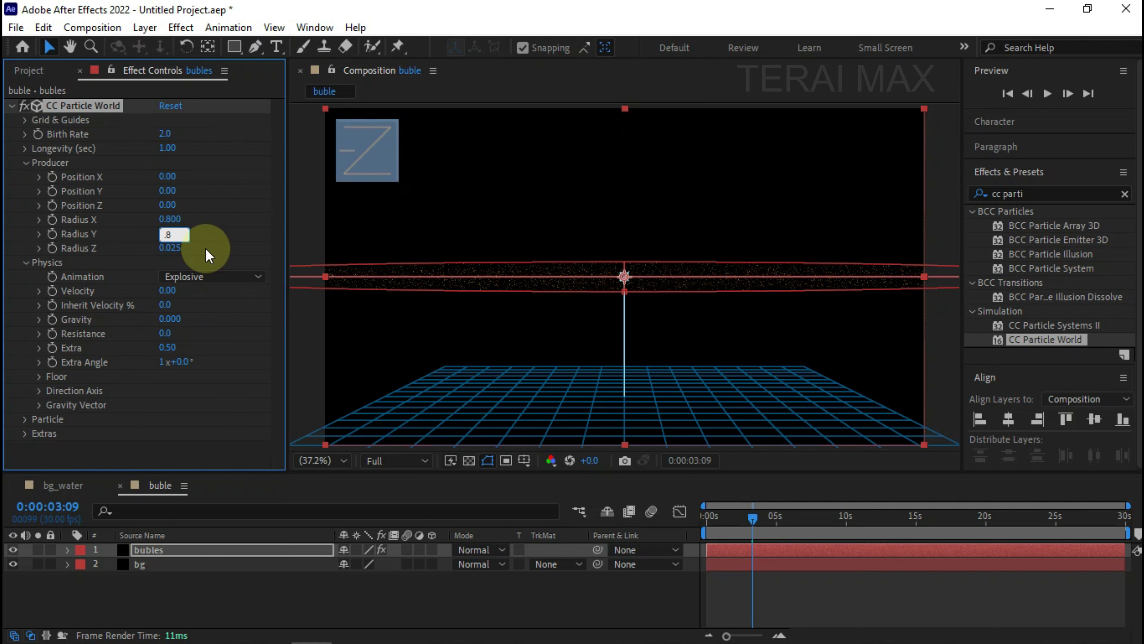
{"action": "type", "text": "0"}
{"action": "key", "text": "Return"}
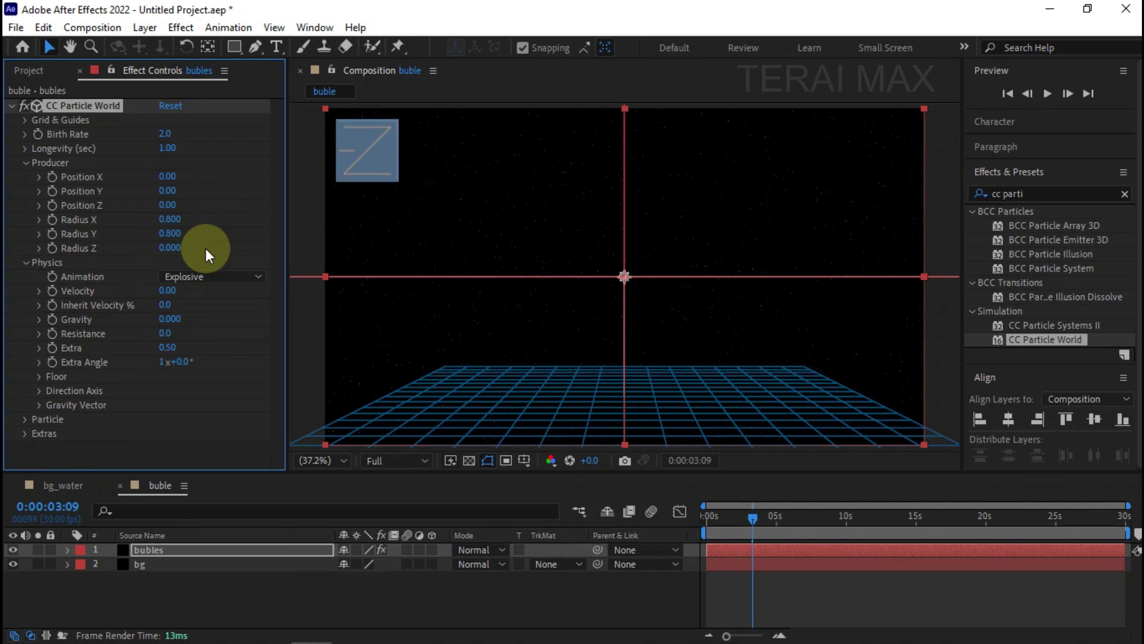
Step: Expand the Particle settings of CC Particle World and set the particle type to Bubble
{"action": "left_click", "coordinate": [206, 277]}
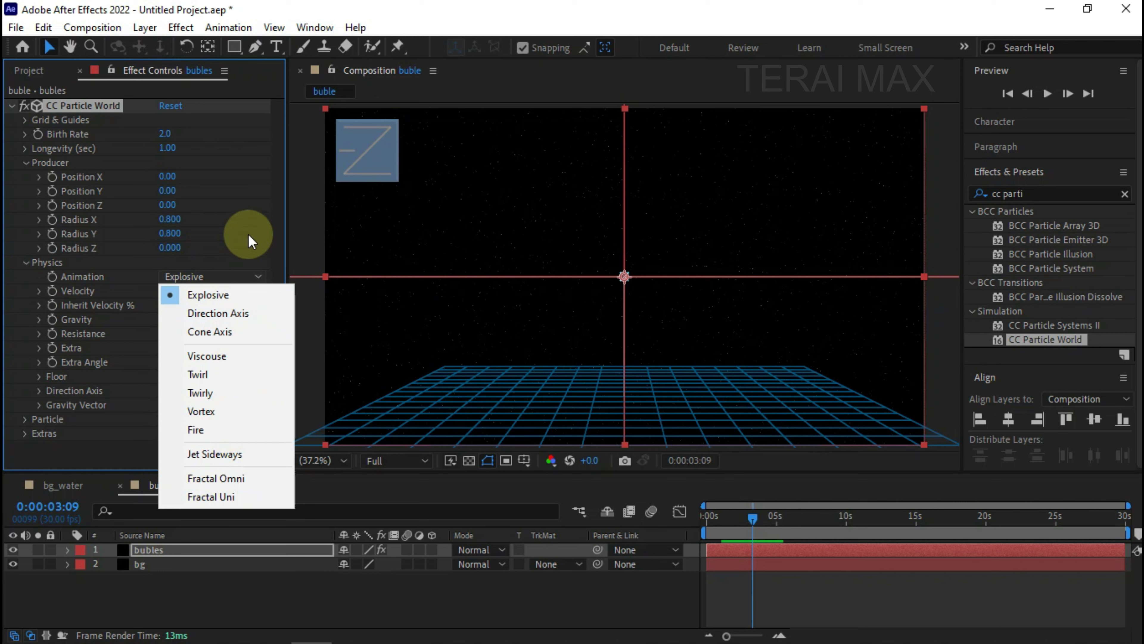
{"action": "left_click", "coordinate": [40, 139]}
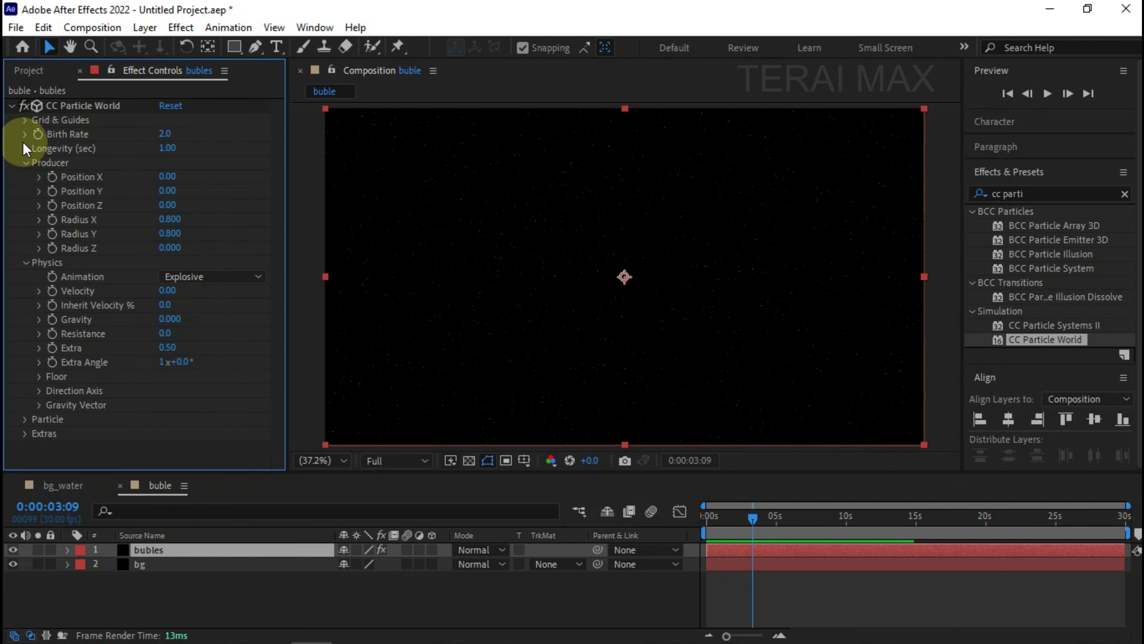
{"action": "left_click", "coordinate": [25, 419]}
{"action": "scroll", "coordinate": [31, 429], "scroll_direction": "down", "scroll_amount": 3}
{"action": "left_click", "coordinate": [239, 247]}
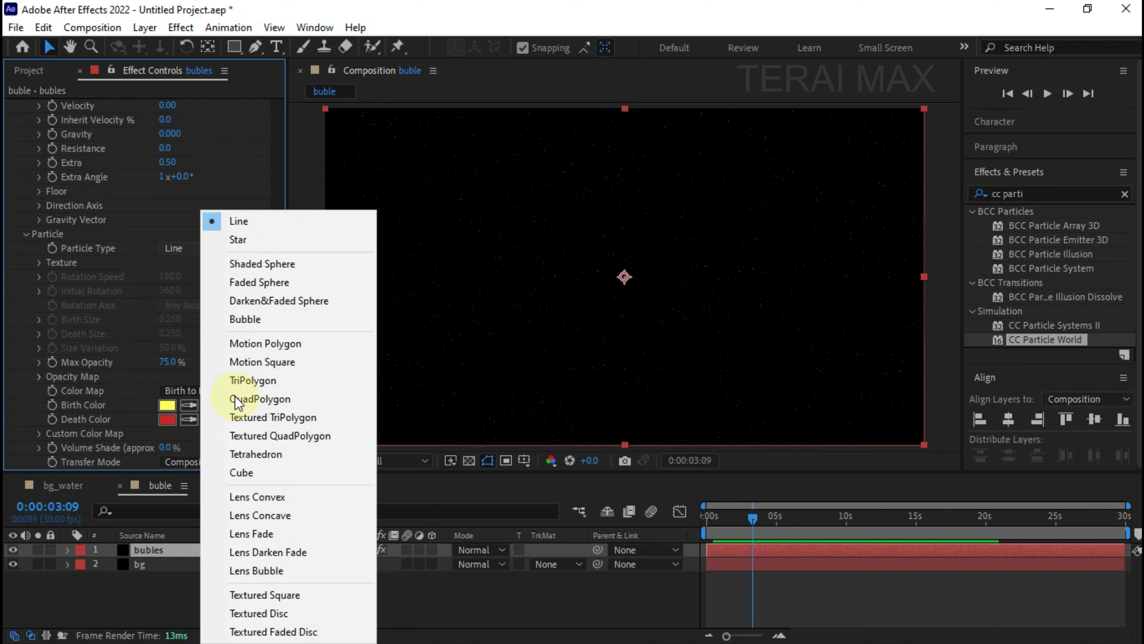
{"action": "left_click", "coordinate": [272, 322]}
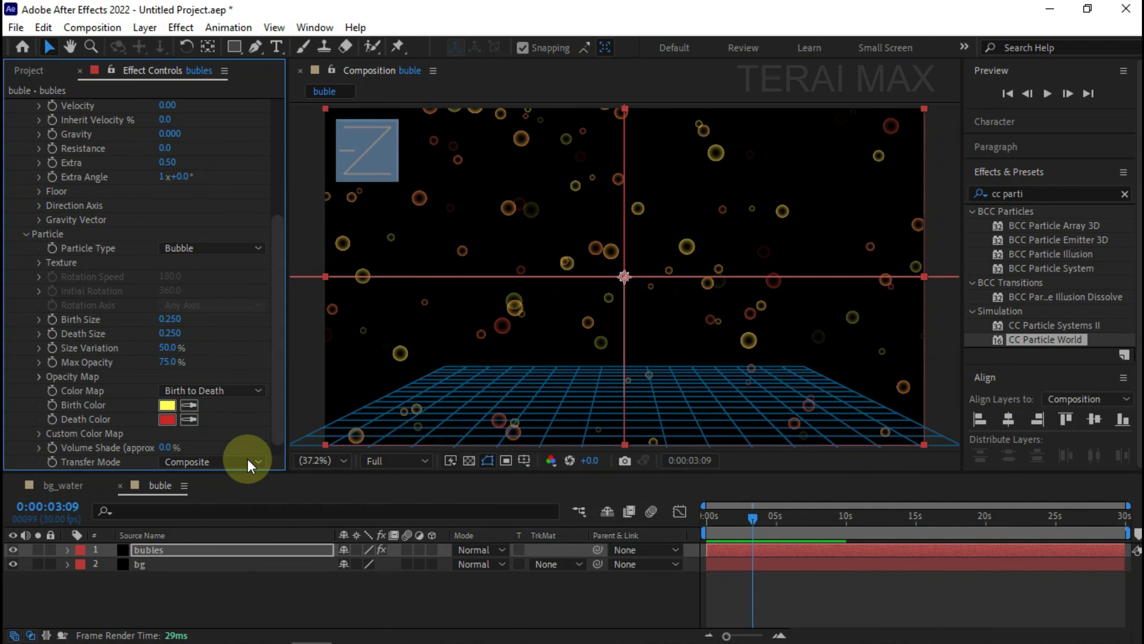
Step: Change both the birth color and the death color of the bubble particles to white
{"action": "left_click", "coordinate": [167, 405]}
{"action": "left_click", "coordinate": [741, 220]}
{"action": "left_click", "coordinate": [1104, 215]}
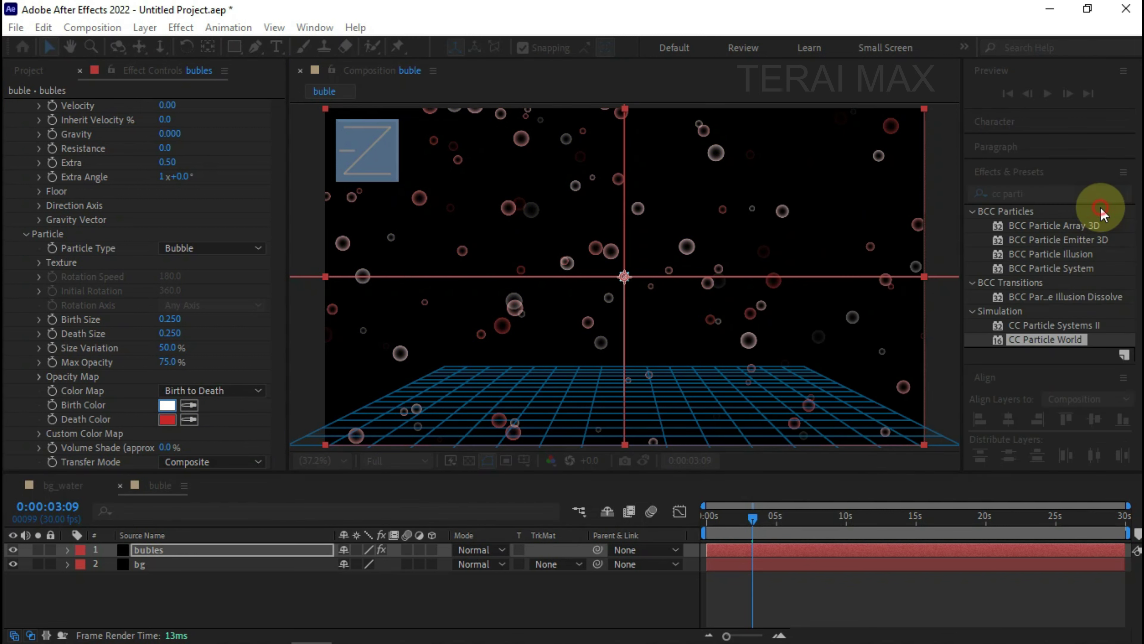
{"action": "left_click", "coordinate": [165, 419]}
{"action": "left_click", "coordinate": [740, 215]}
{"action": "left_click", "coordinate": [1098, 217]}
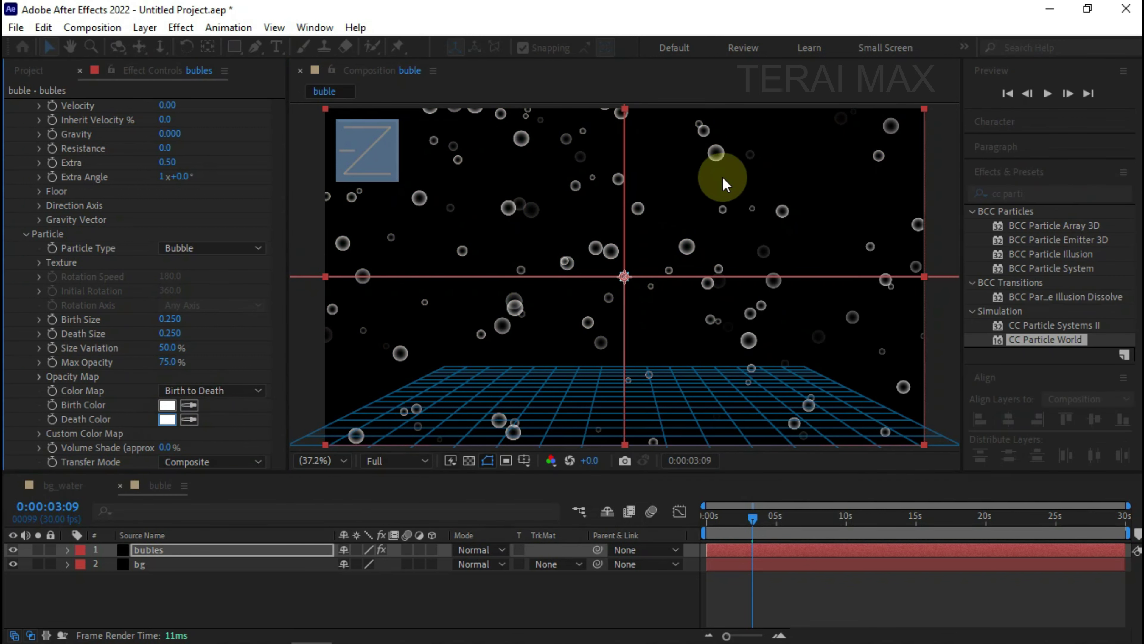
Step: Try a particle longevity of 2.5 seconds and preview the bubbles from 0:00:02:05
{"action": "scroll", "coordinate": [126, 391], "scroll_direction": "up", "scroll_amount": 2}
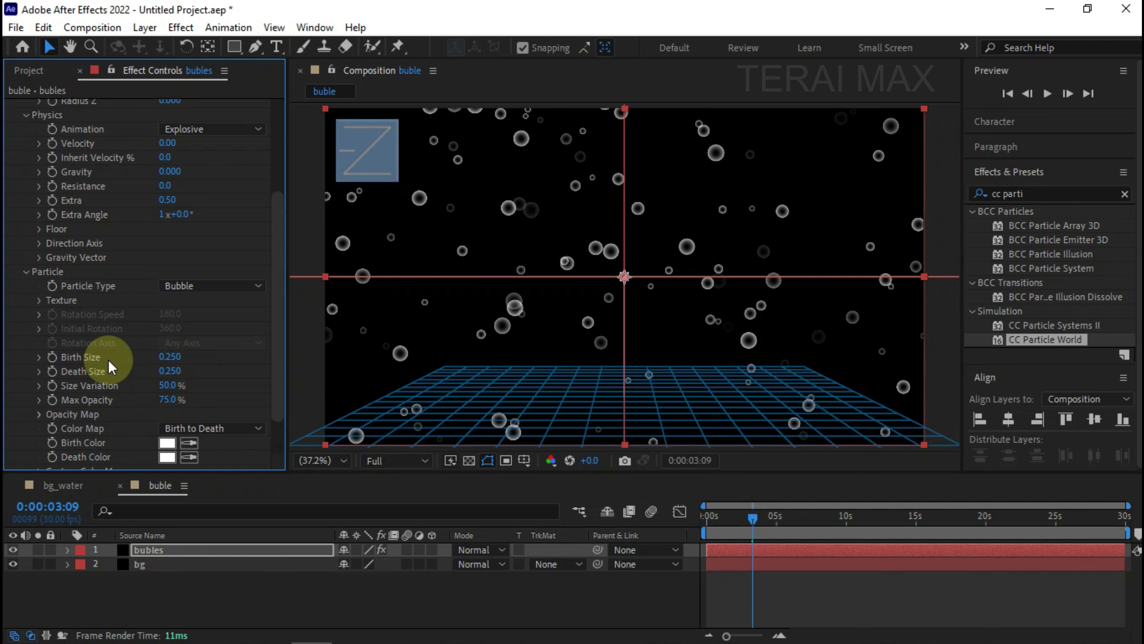
{"action": "scroll", "coordinate": [108, 360], "scroll_direction": "up", "scroll_amount": 8}
{"action": "left_click_drag", "start_coordinate": [749, 525], "coordinate": [737, 523]}
{"action": "left_click", "coordinate": [174, 148]}
{"action": "type", "text": "2.5"}
{"action": "key", "text": "Return"}
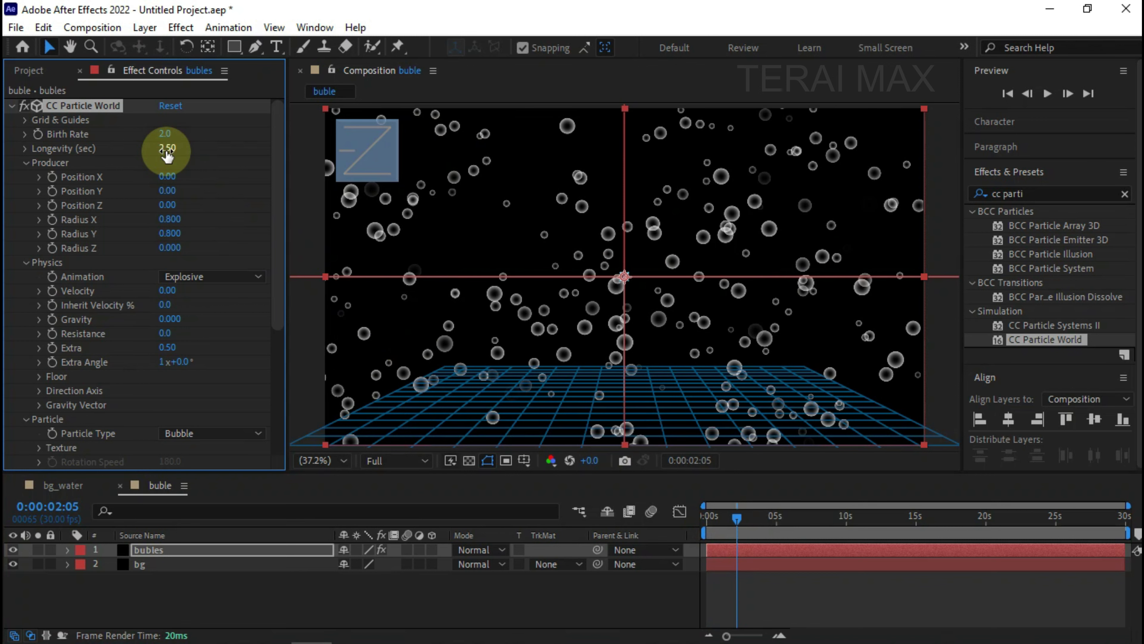
{"action": "key", "text": "space"}
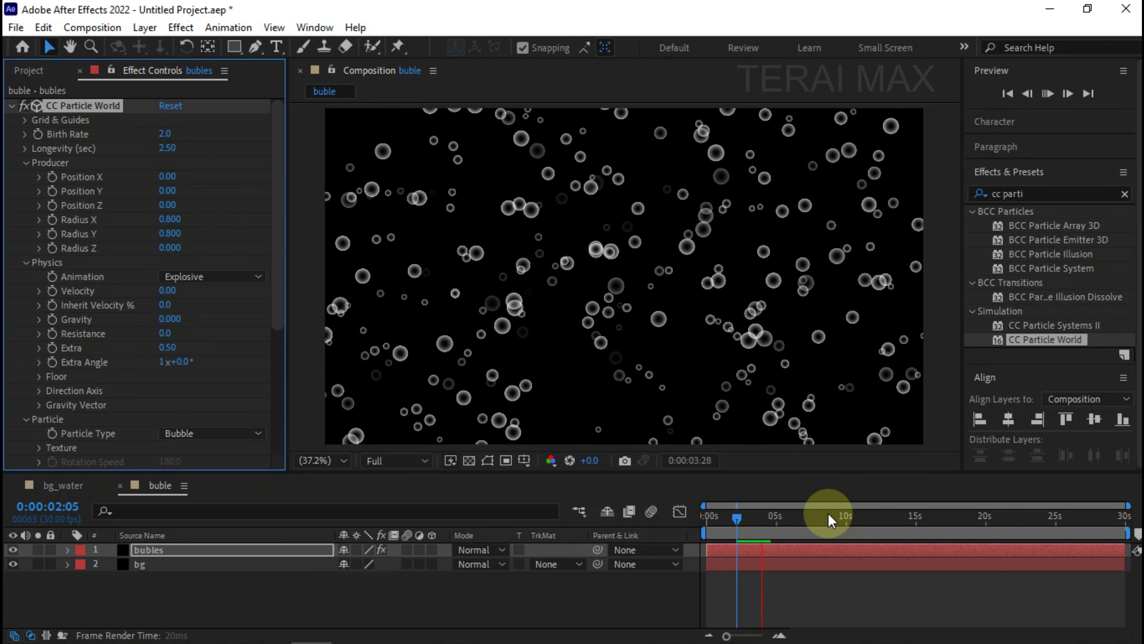
{"action": "left_click", "coordinate": [544, 350]}
Step: Set the particle longevity to 1.8 seconds and the birth rate to 1, previewing the bubbles after each change
{"action": "left_click", "coordinate": [170, 149]}
{"action": "type", "text": "1"}
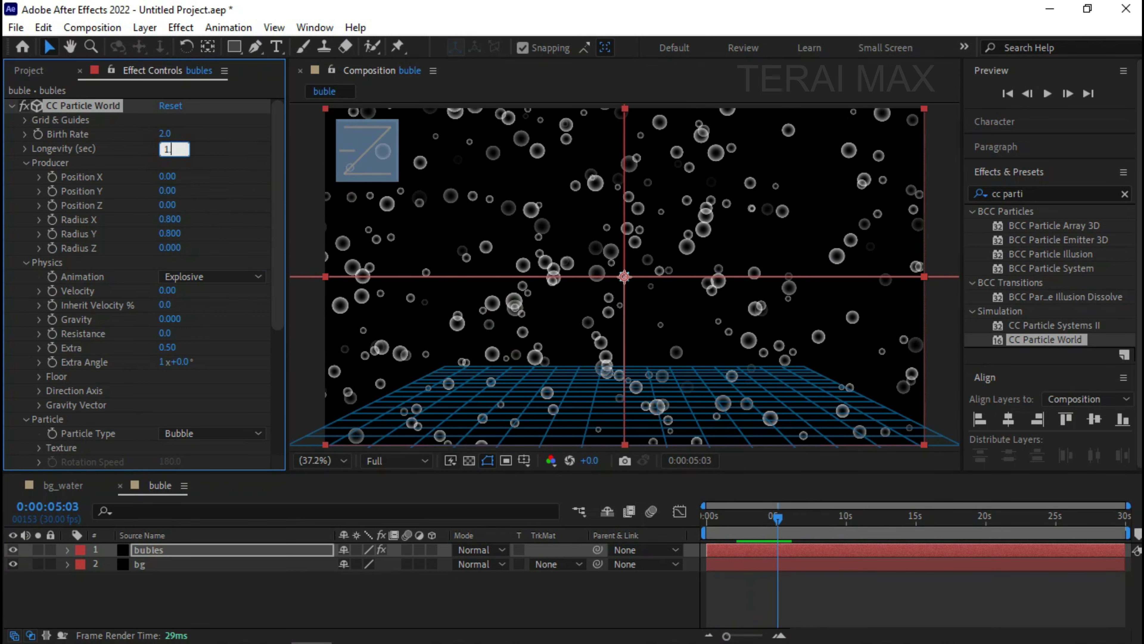
{"action": "key", "text": "space"}
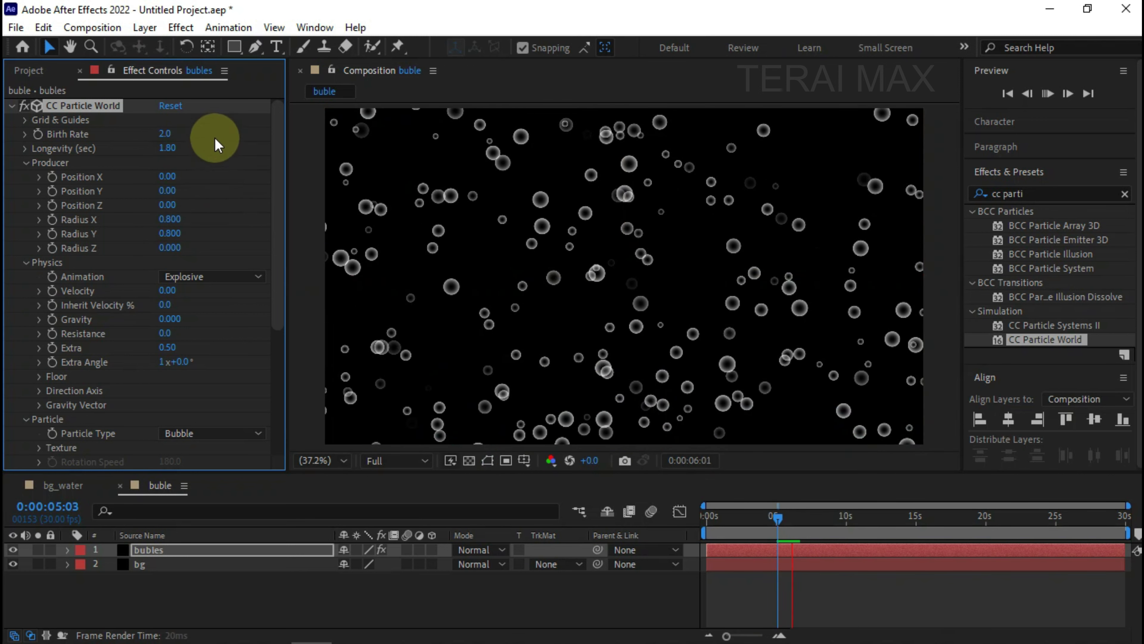
{"action": "left_click", "coordinate": [163, 134]}
{"action": "type", "text": "1"}
{"action": "key", "text": "Return"}
{"action": "key", "text": "space"}
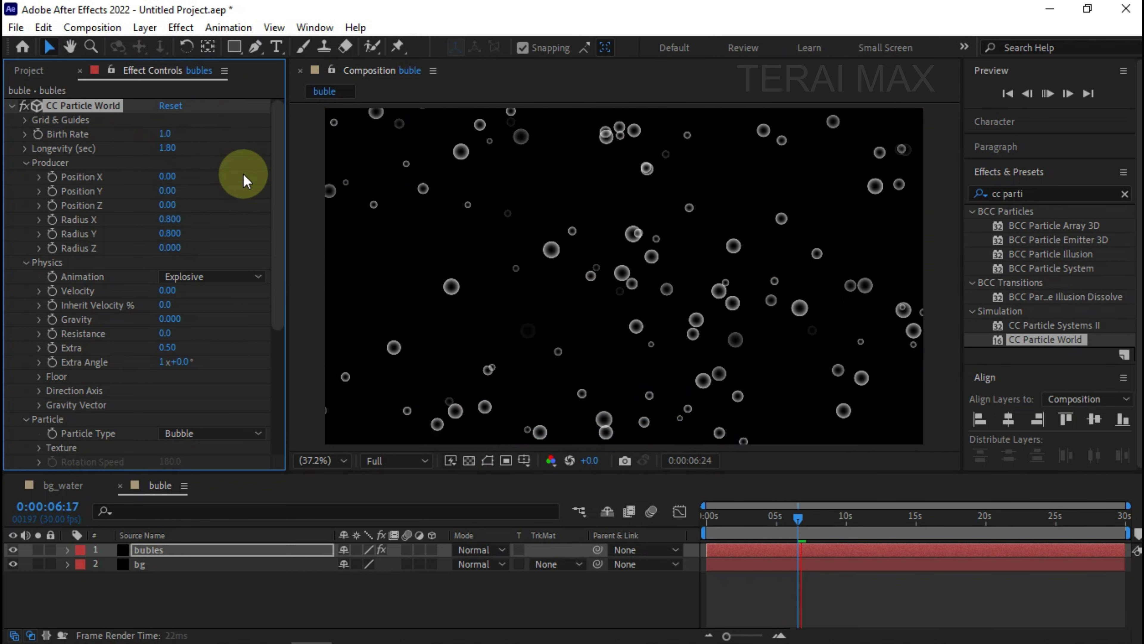
{"action": "key", "text": "space"}
Step: Try a particle velocity of 0.5 and preview the bubble motion
{"action": "type", "text": "0.5"}
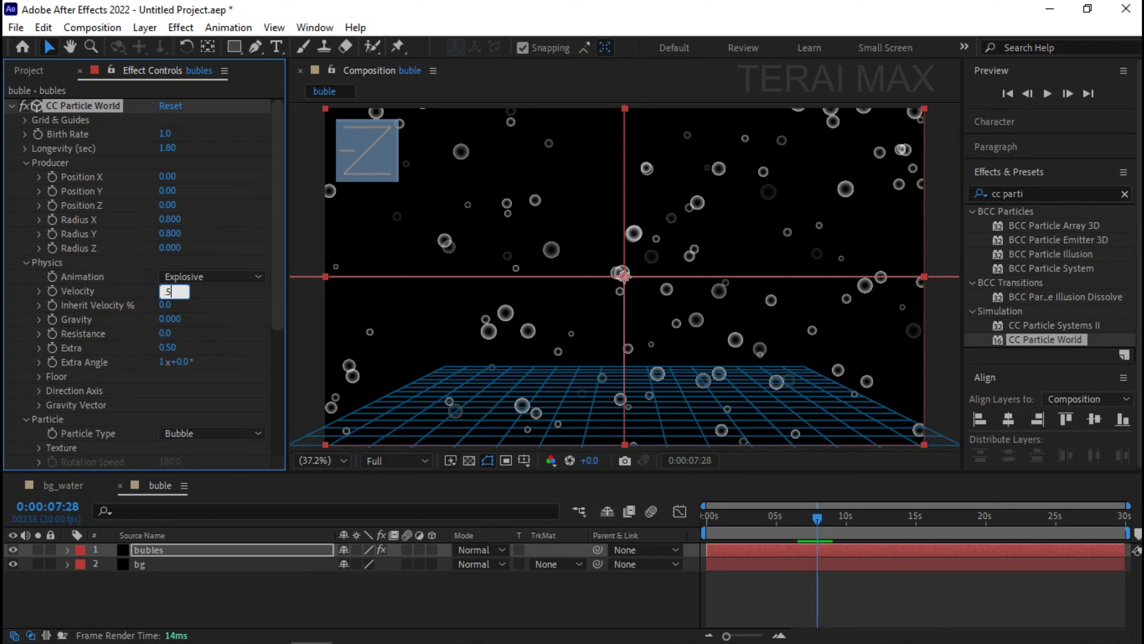
{"action": "key", "text": "Return"}
{"action": "key", "text": "space"}
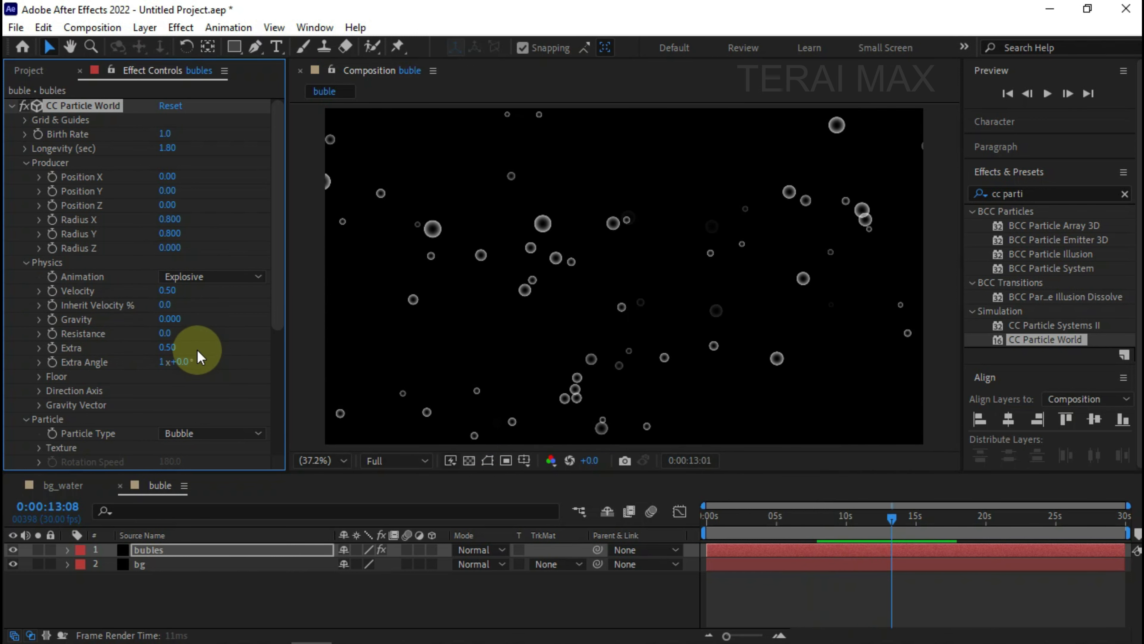
Step: Set the particle velocity to 0.01 and preview the bubble motion from 0:00:13:08
{"action": "left_click", "coordinate": [174, 291]}
{"action": "type", "text": ".005"}
{"action": "key", "text": "Return"}
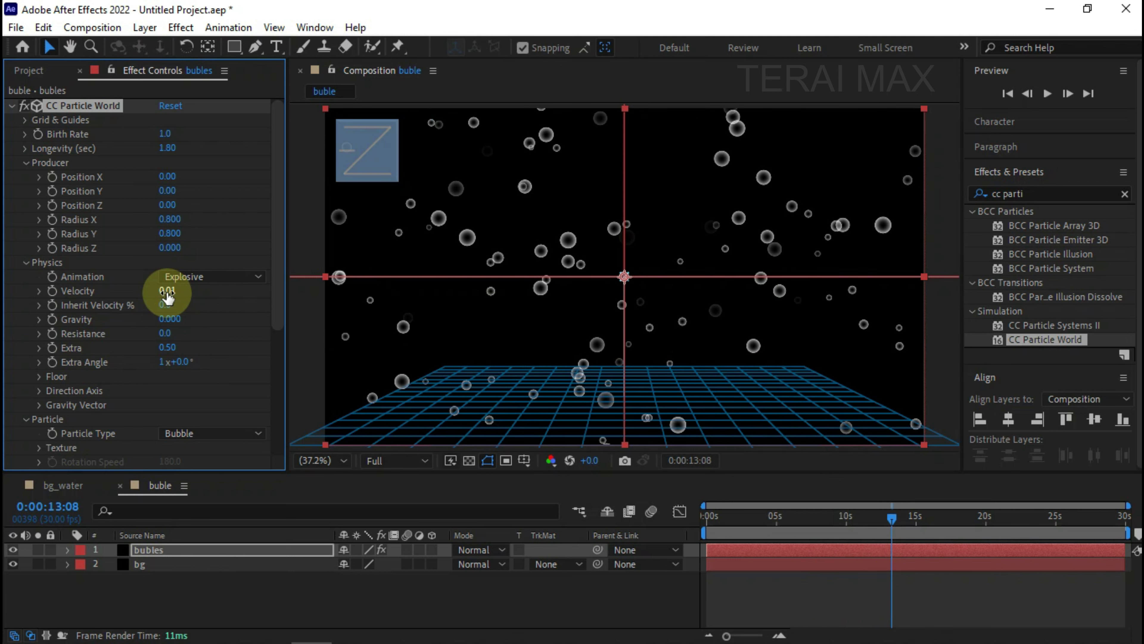
{"action": "key", "text": "space"}
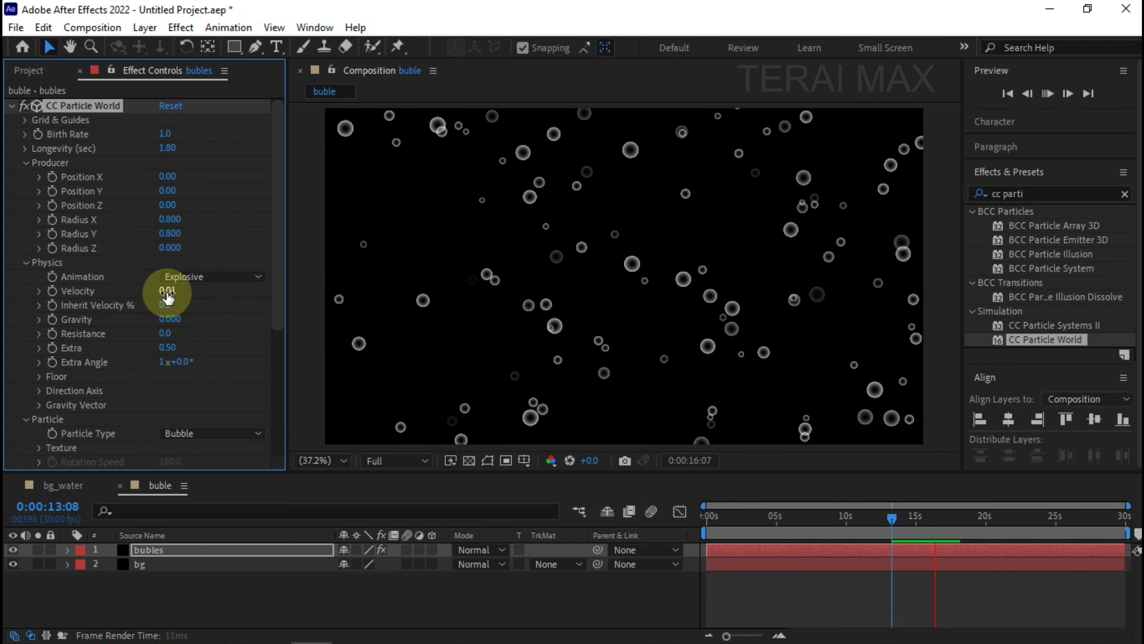
{"action": "key", "text": "space"}
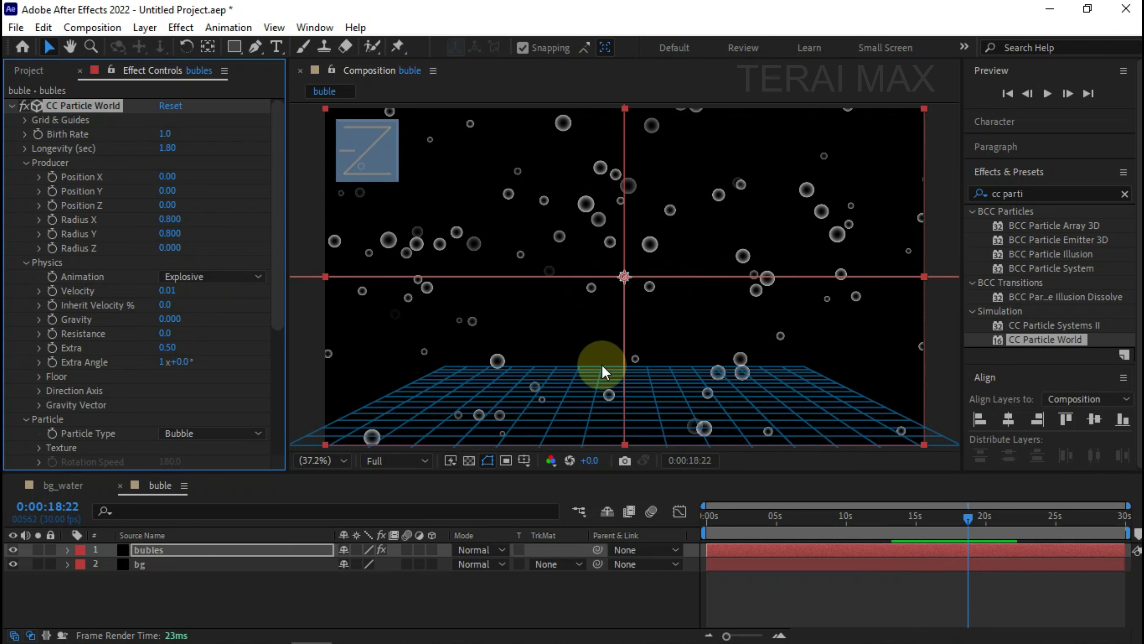
Step: Collapse the CC Particle World settings and apply the Echo effect from the Time category to the bubles layer
{"action": "left_click", "coordinate": [11, 106]}
{"action": "left_click", "coordinate": [150, 551]}
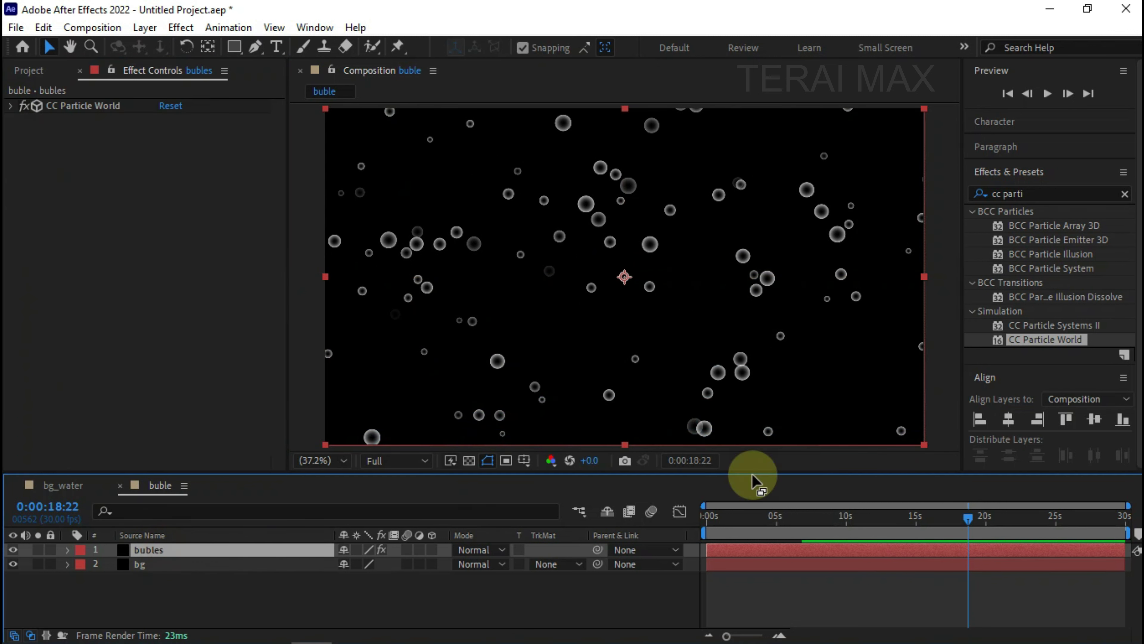
{"action": "left_click", "coordinate": [1030, 193]}
{"action": "type", "text": "echo"}
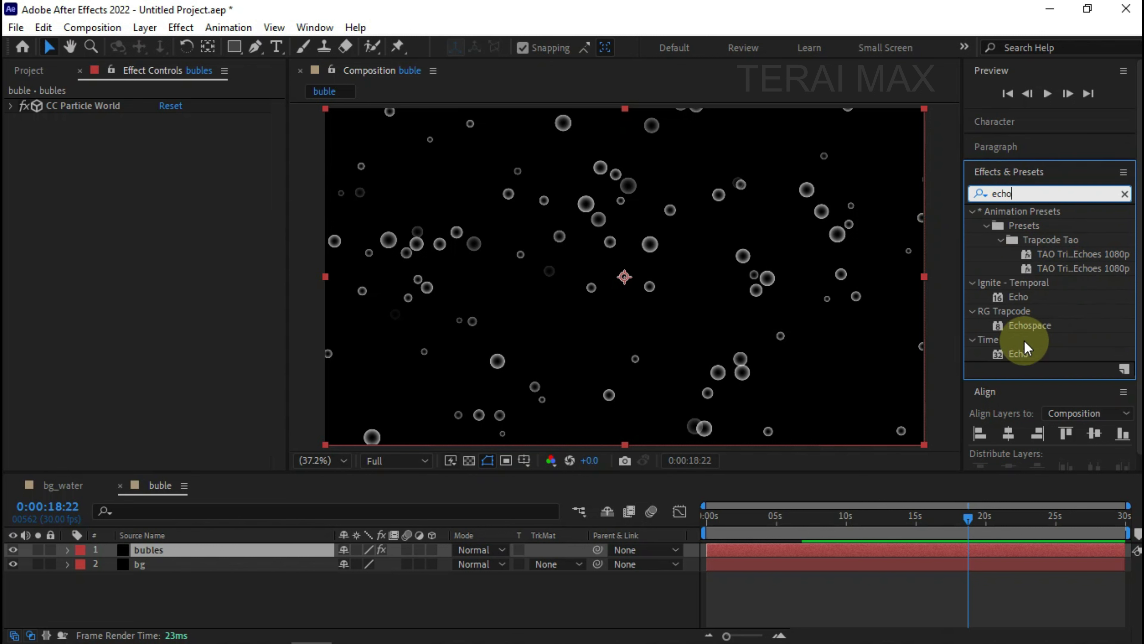
{"action": "left_click_drag", "start_coordinate": [1022, 351], "coordinate": [180, 328]}
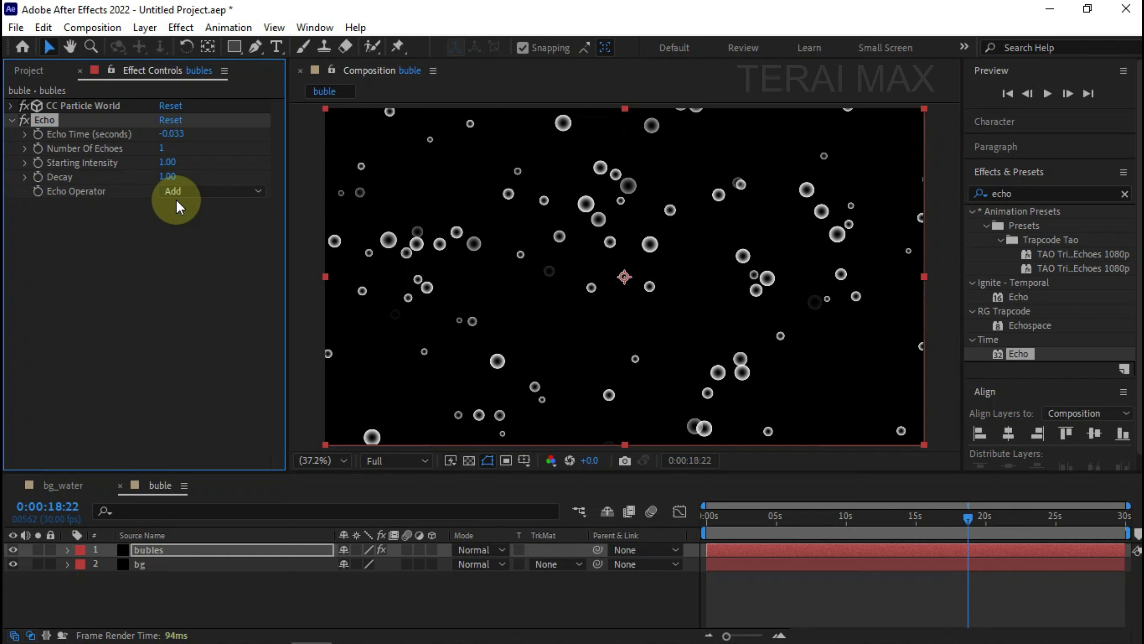
Step: Set the Echo effect's decay to 0.5, its echo time to -0.2 seconds and its number of echoes to 2
{"action": "left_click", "coordinate": [168, 180]}
{"action": "key", "text": "Return"}
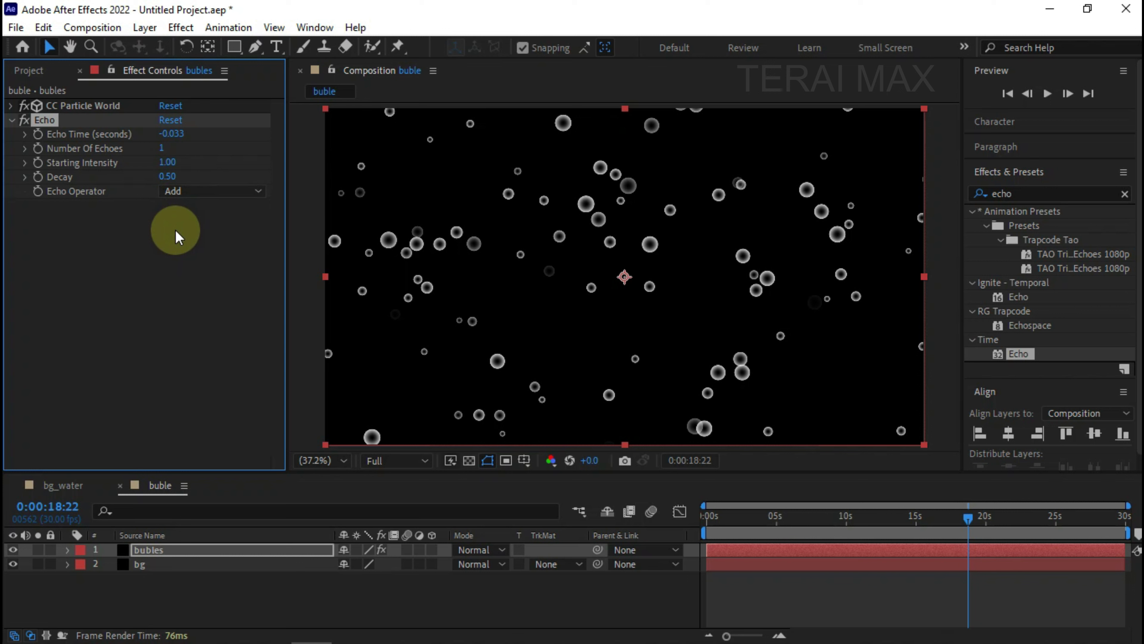
{"action": "left_click", "coordinate": [166, 138]}
{"action": "type", "text": "-0.2"}
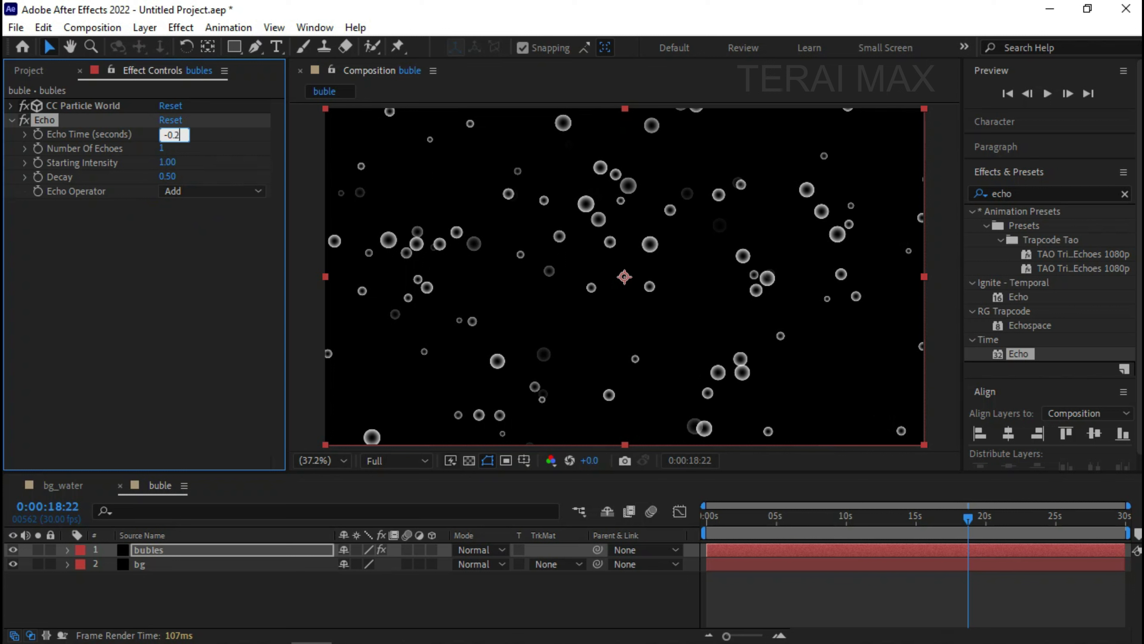
{"action": "key", "text": "Return"}
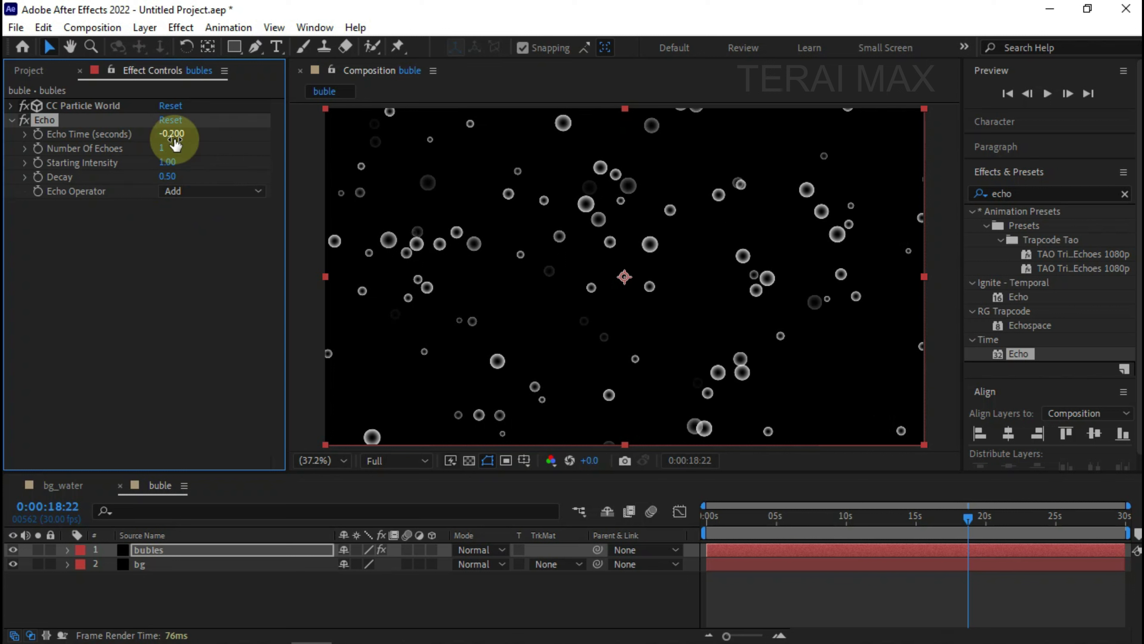
{"action": "left_click", "coordinate": [162, 148]}
{"action": "type", "text": "2"}
{"action": "key", "text": "Return"}
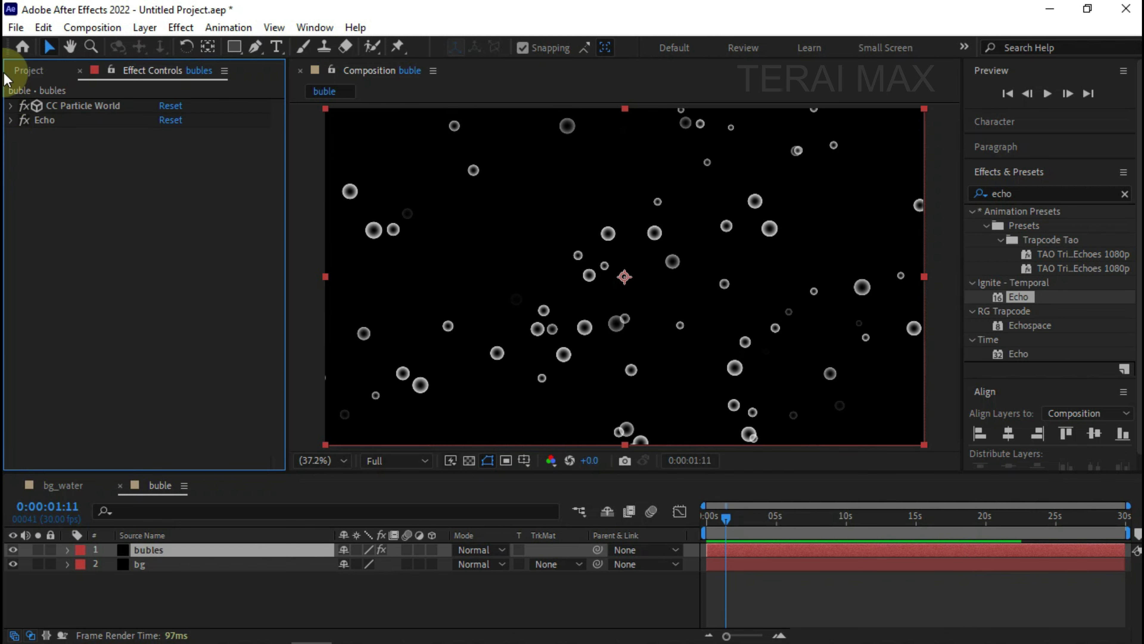
Step: Pre-compose the bubles and bg layers together into a composition named Pre-comp bubles
{"action": "left_click_drag", "start_coordinate": [197, 578], "coordinate": [191, 546]}
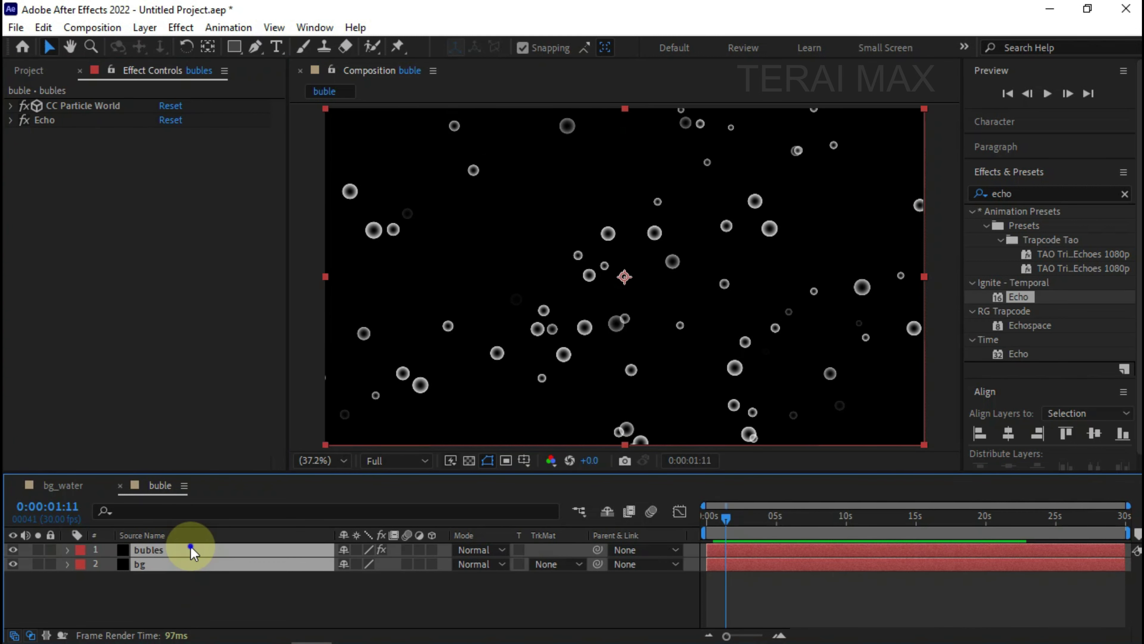
{"action": "right_click", "coordinate": [191, 546]}
{"action": "left_click", "coordinate": [263, 445]}
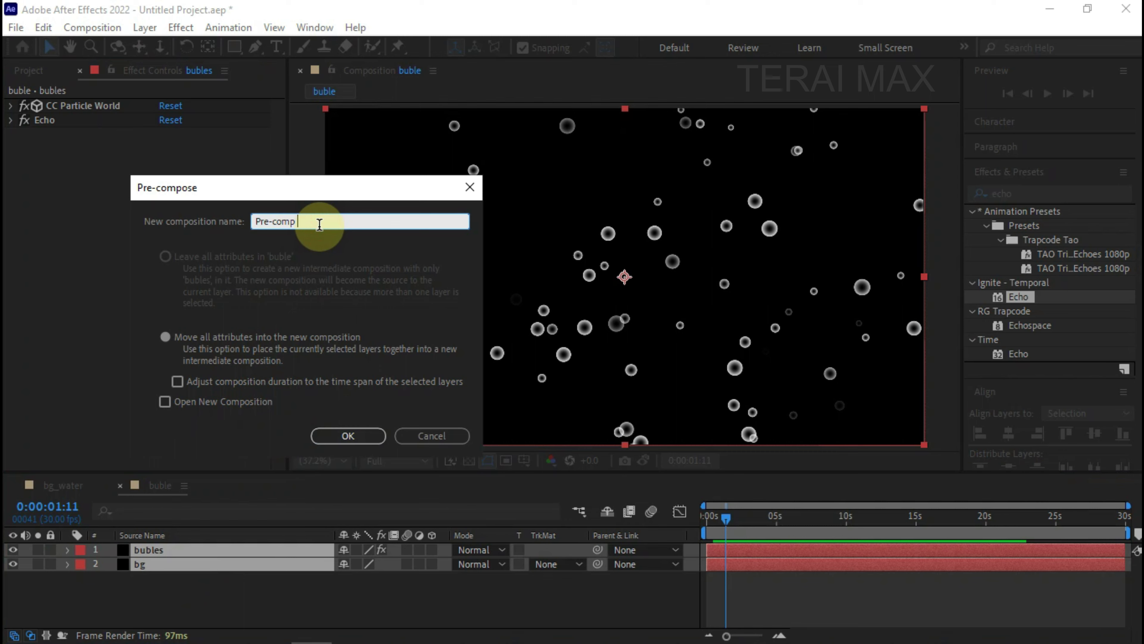
{"action": "type", "text": "Pre-comp bubles"}
{"action": "key", "text": "Return"}
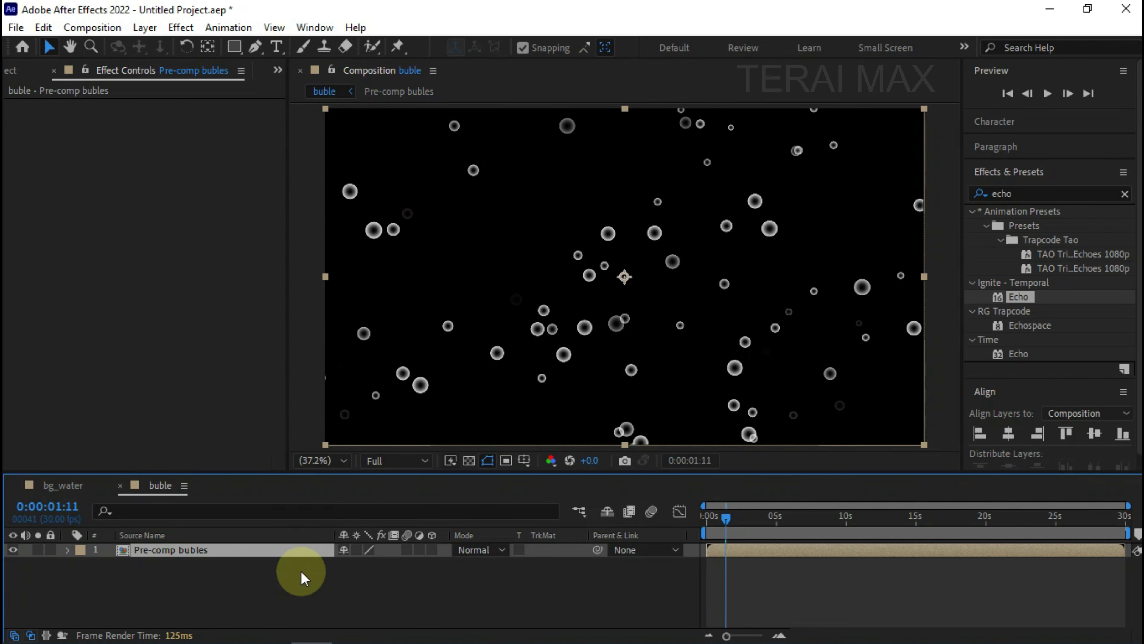
Step: Duplicate the Pre-comp bubles layer, set the upper copy's blending mode to Screen and return to time 0:00:00:00
{"action": "key", "text": "ctrl+d"}
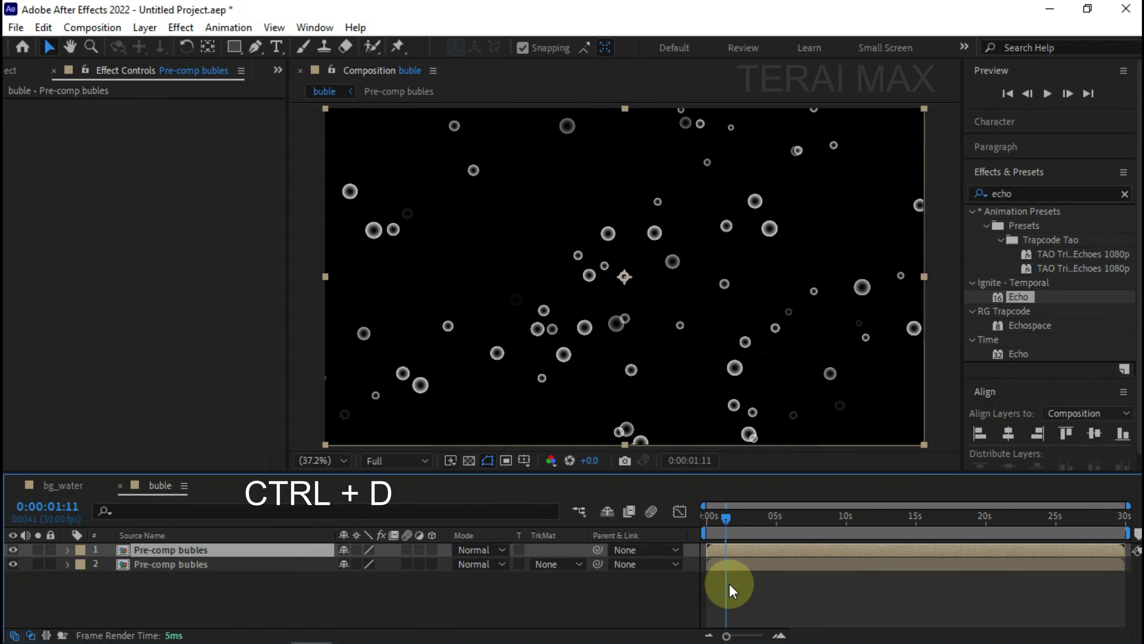
{"action": "left_click", "coordinate": [498, 550]}
{"action": "left_click", "coordinate": [485, 208]}
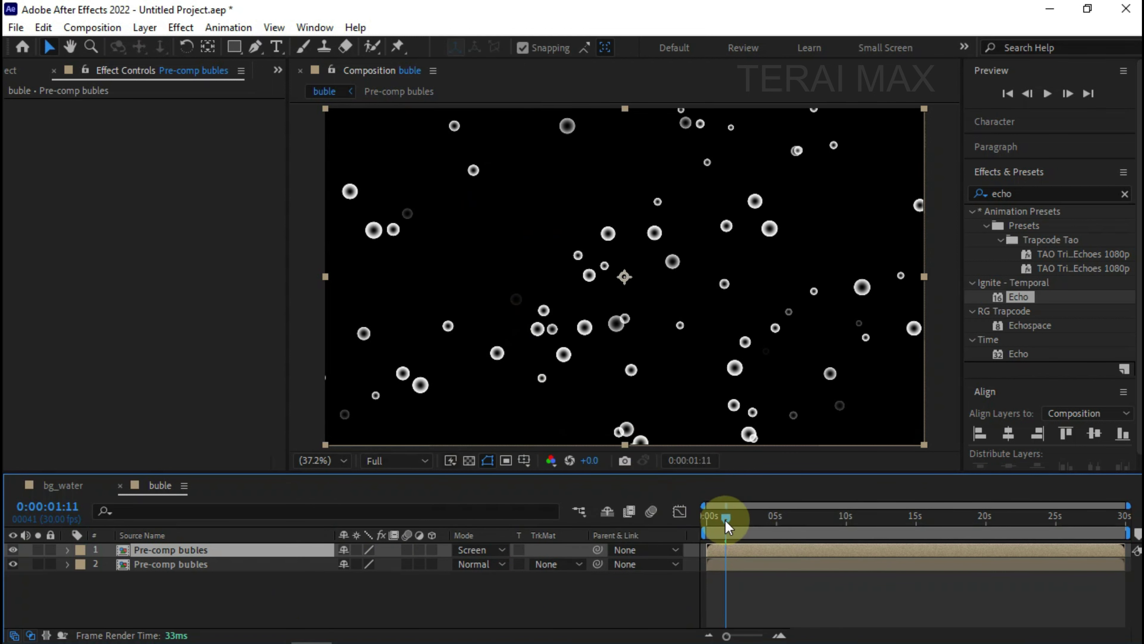
{"action": "left_click_drag", "start_coordinate": [725, 520], "coordinate": [249, 595]}
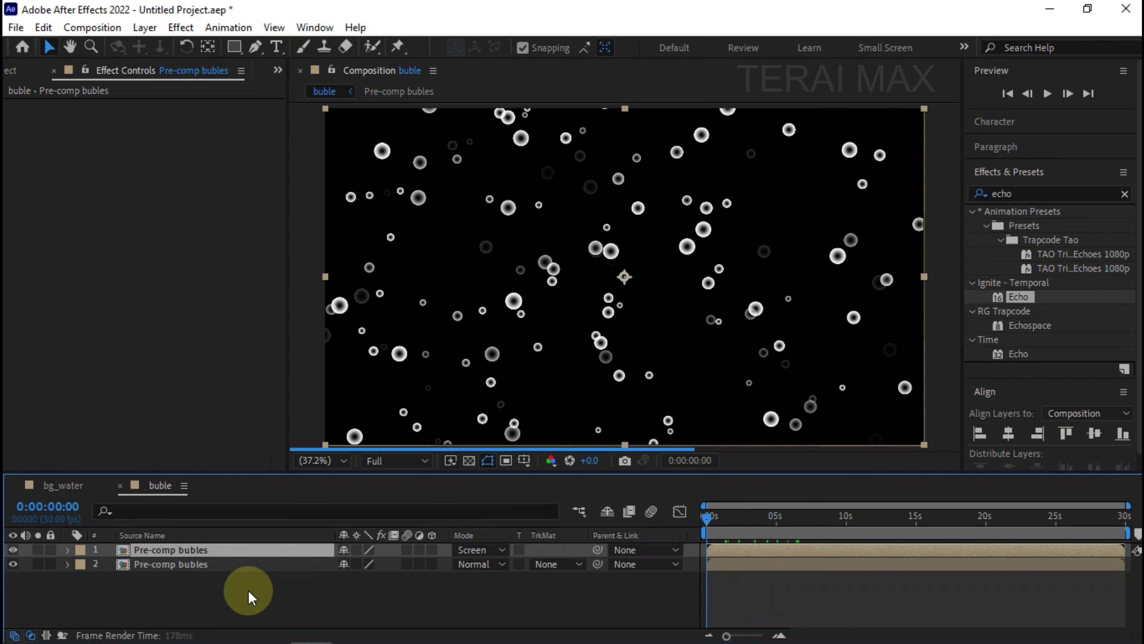
Step: Create a new 1920 x 1080, 30-second composition named final and show the project's item list
{"action": "left_click", "coordinate": [92, 28]}
{"action": "left_click", "coordinate": [236, 96]}
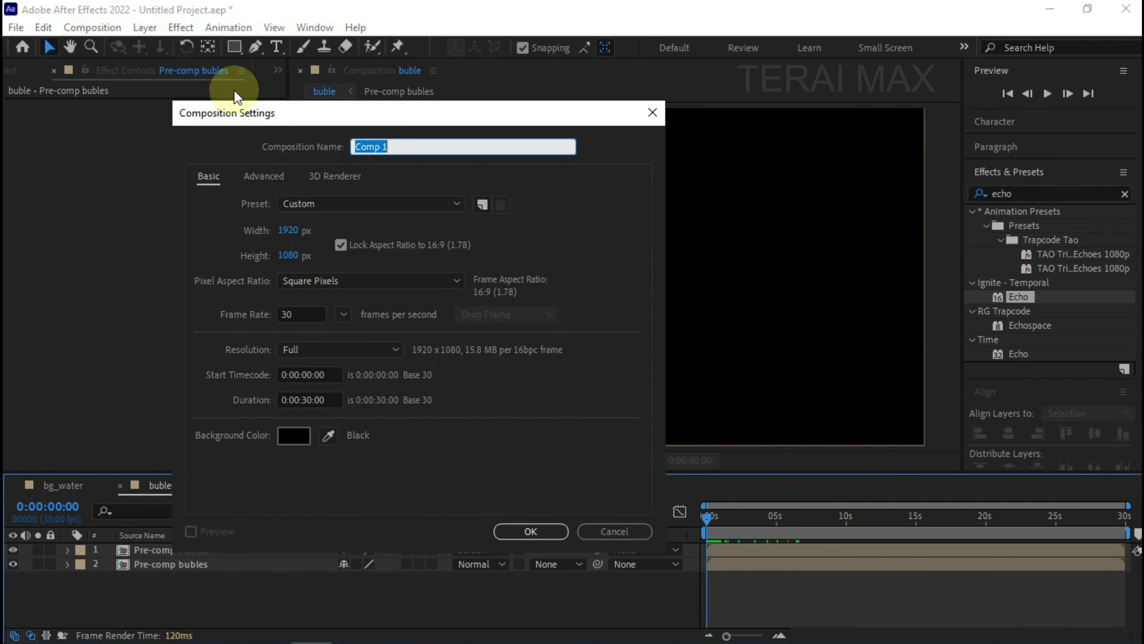
{"action": "type", "text": "final"}
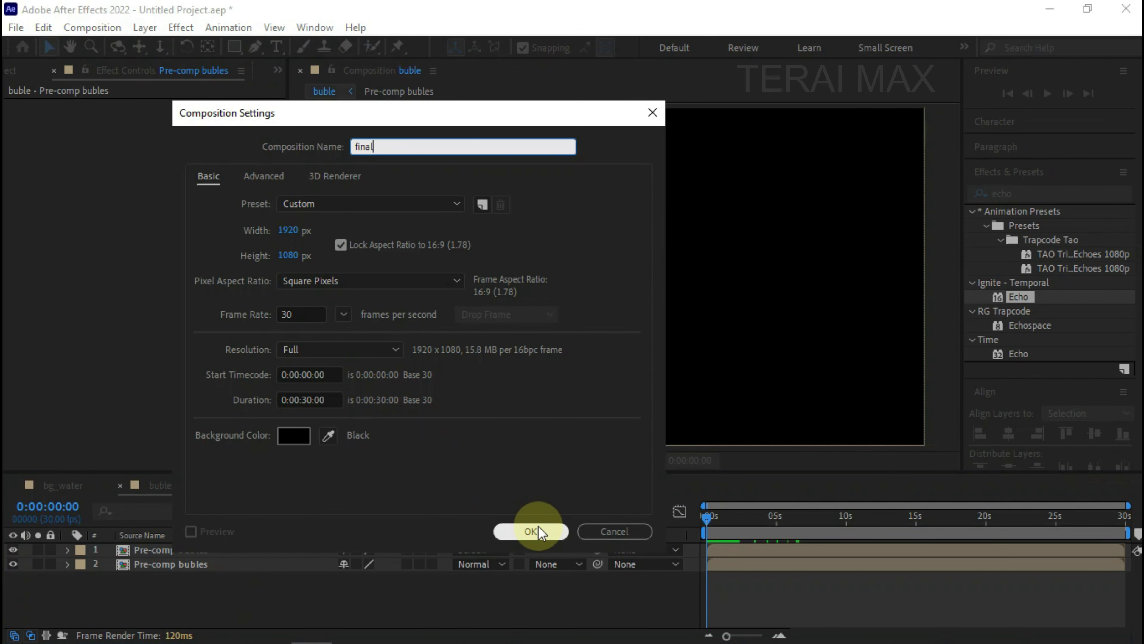
{"action": "left_click", "coordinate": [531, 531]}
{"action": "left_click", "coordinate": [45, 73]}
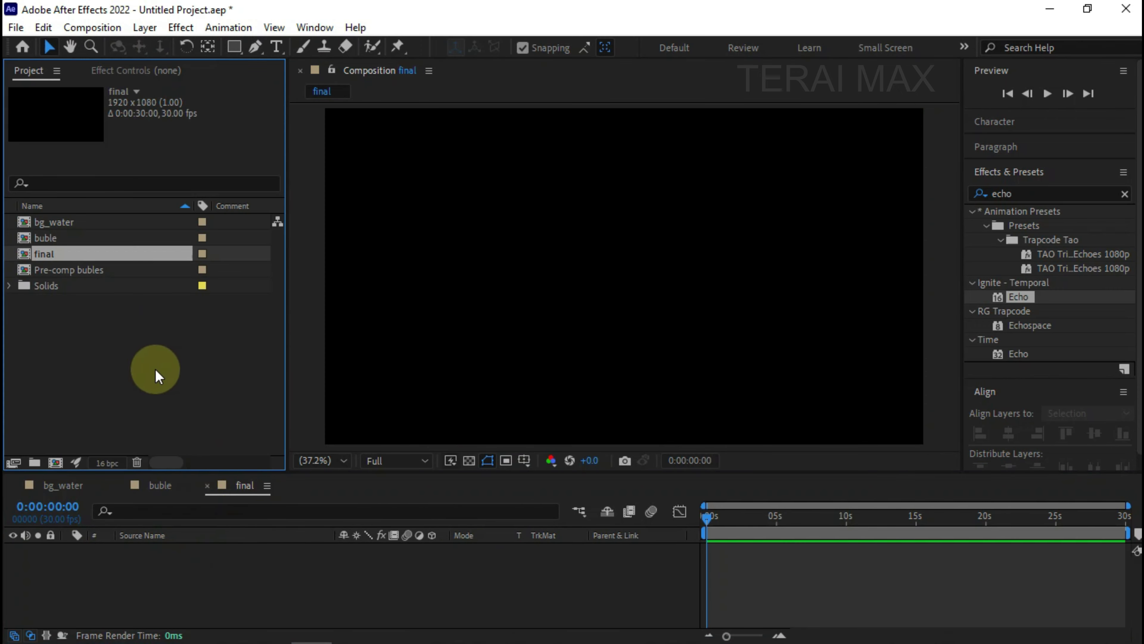
Step: Create a new composition named water texture and place the bg_water composition in it as a layer
{"action": "left_click", "coordinate": [109, 28]}
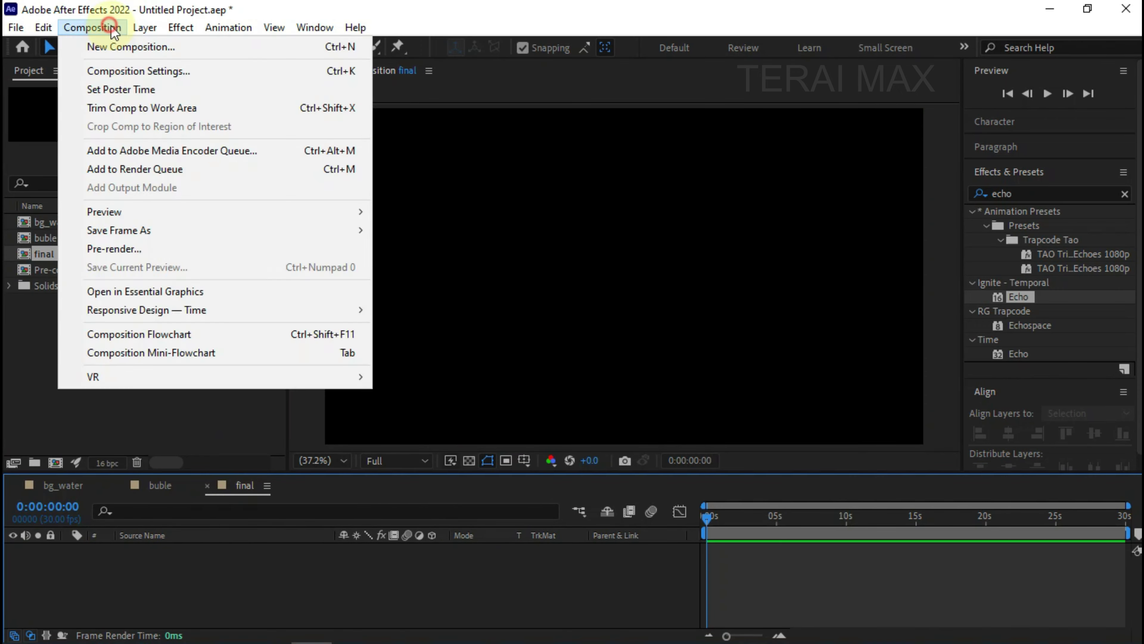
{"action": "left_click", "coordinate": [129, 47]}
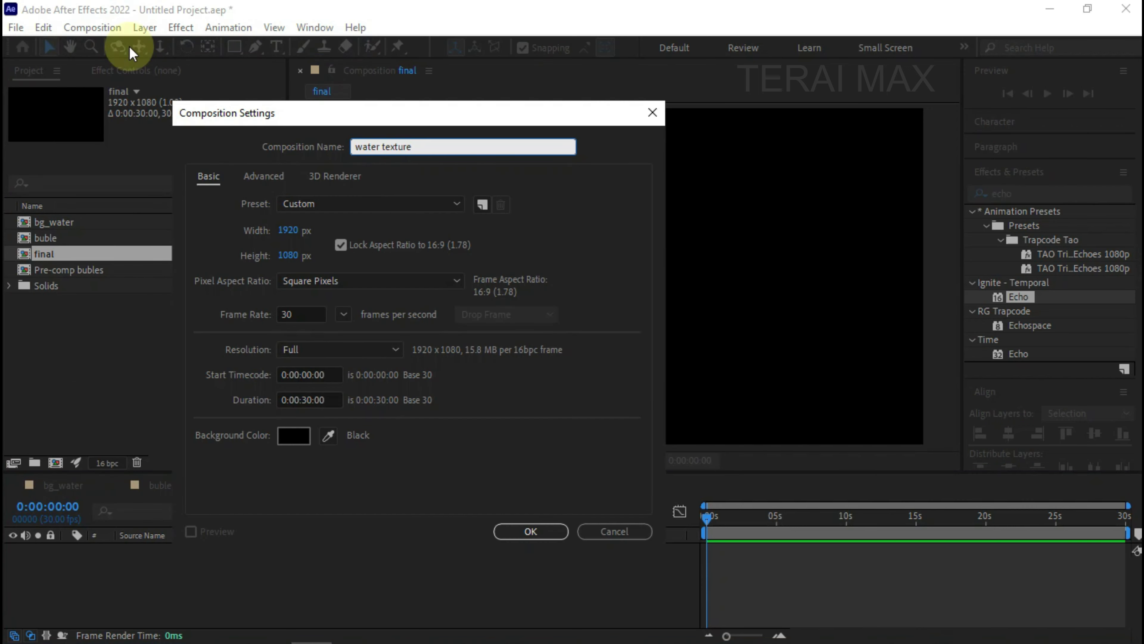
{"action": "left_click", "coordinate": [533, 532]}
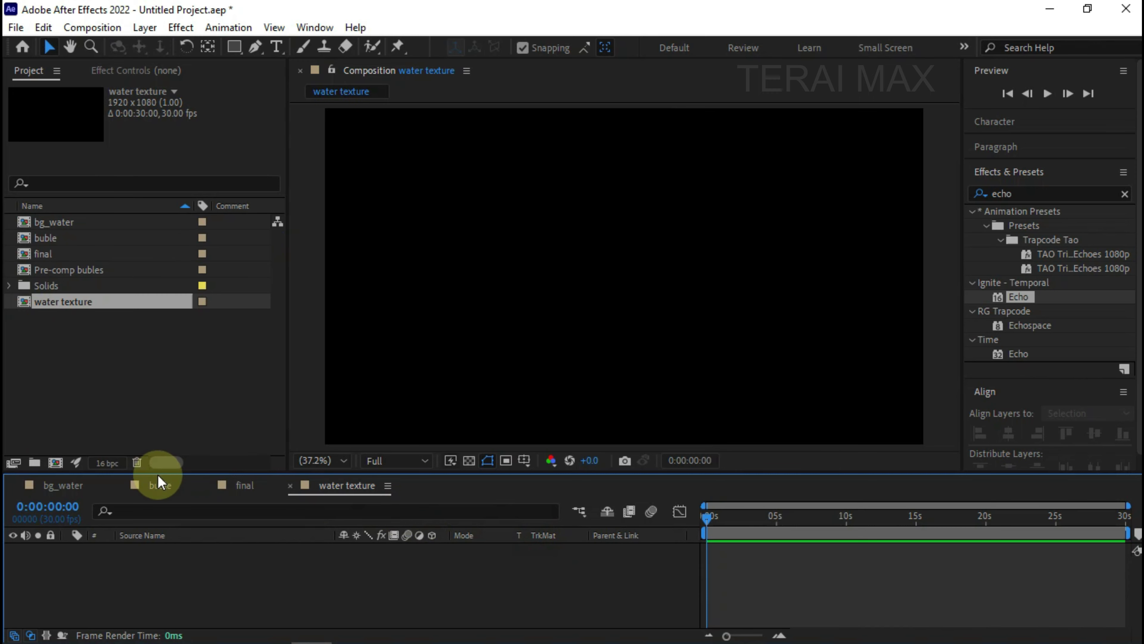
{"action": "left_click_drag", "start_coordinate": [48, 222], "coordinate": [288, 585]}
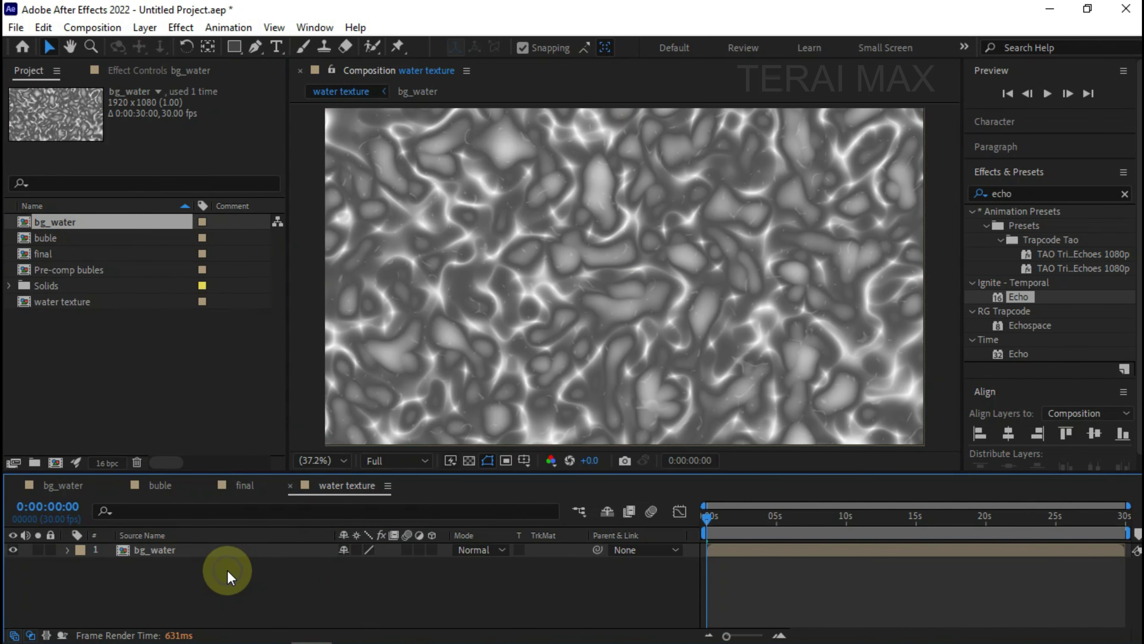
Step: Add an adjustment layer above bg_water and apply the Displacement Map effect to it
{"action": "right_click", "coordinate": [227, 571]}
{"action": "mouse_move", "coordinate": [375, 373]}
{"action": "left_click", "coordinate": [496, 504]}
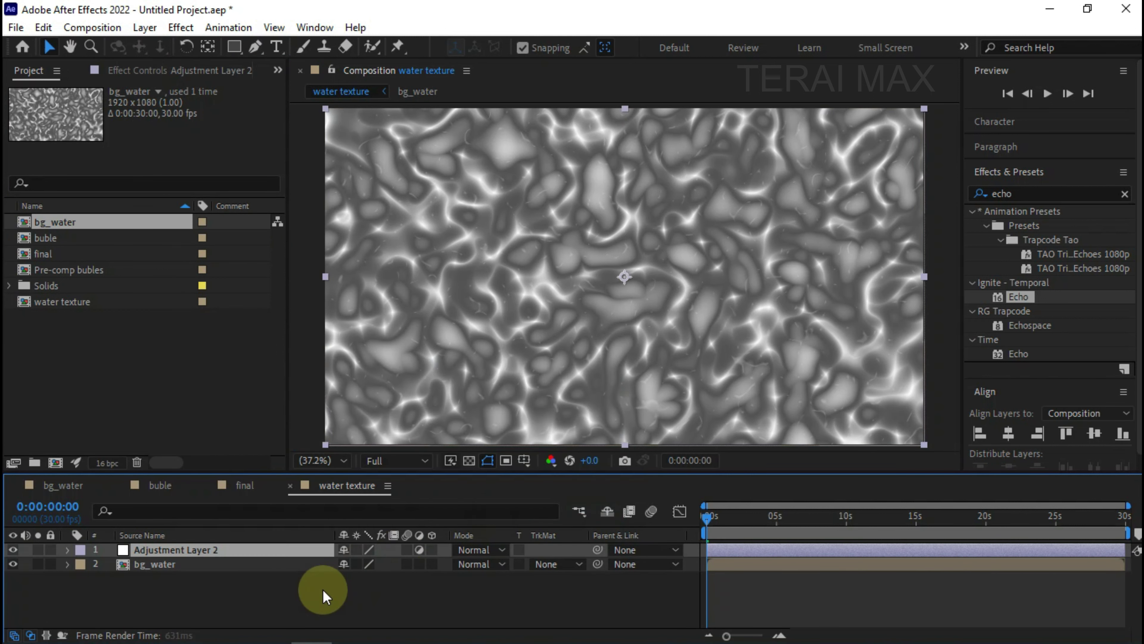
{"action": "key", "text": "ctrl+space"}
{"action": "type", "text": "dis"}
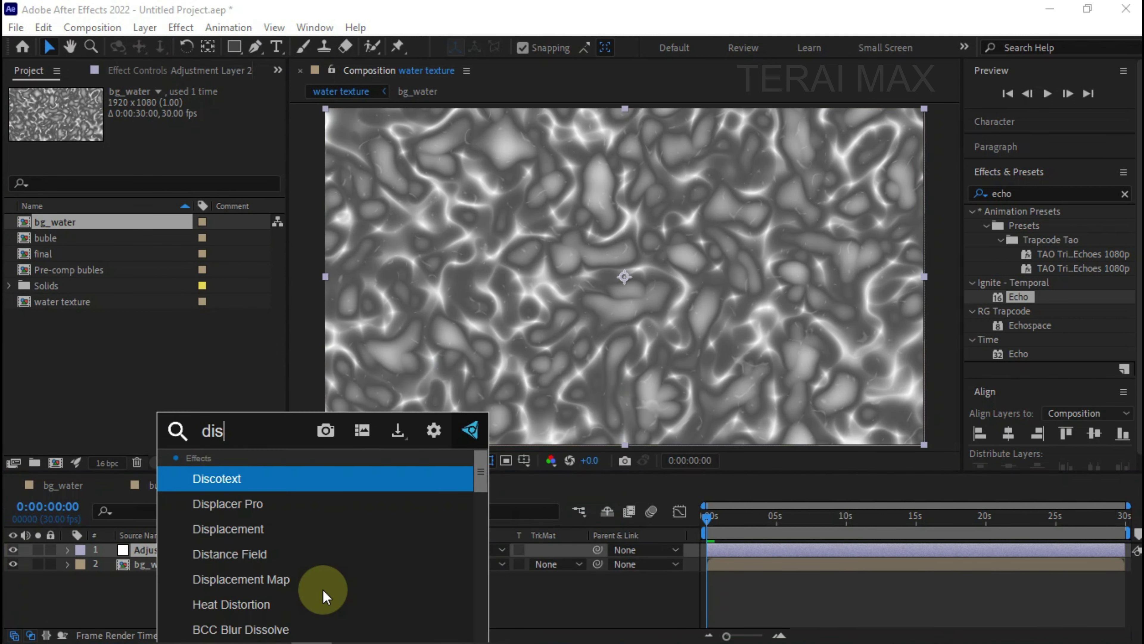
{"action": "left_click", "coordinate": [294, 578]}
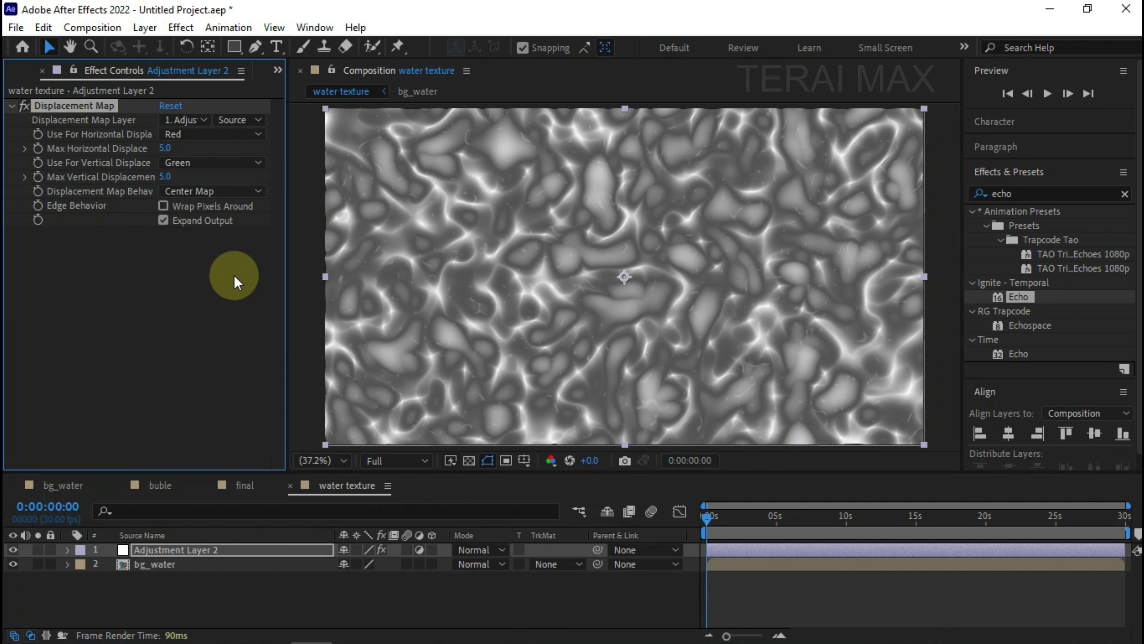
Step: Use bg_water as the displacement map layer, with a max horizontal displacement of 35 and a max vertical displacement of 12
{"action": "left_click", "coordinate": [176, 119]}
{"action": "left_click", "coordinate": [195, 178]}
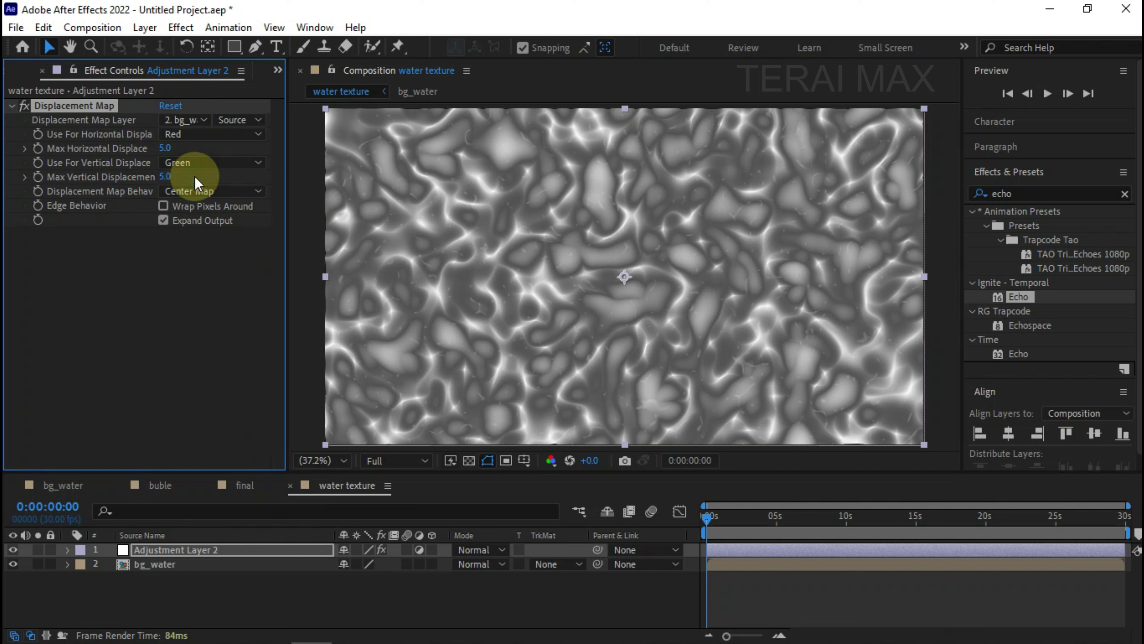
{"action": "left_click", "coordinate": [162, 147]}
{"action": "type", "text": "35"}
{"action": "key", "text": "Tab"}
{"action": "type", "text": "12"}
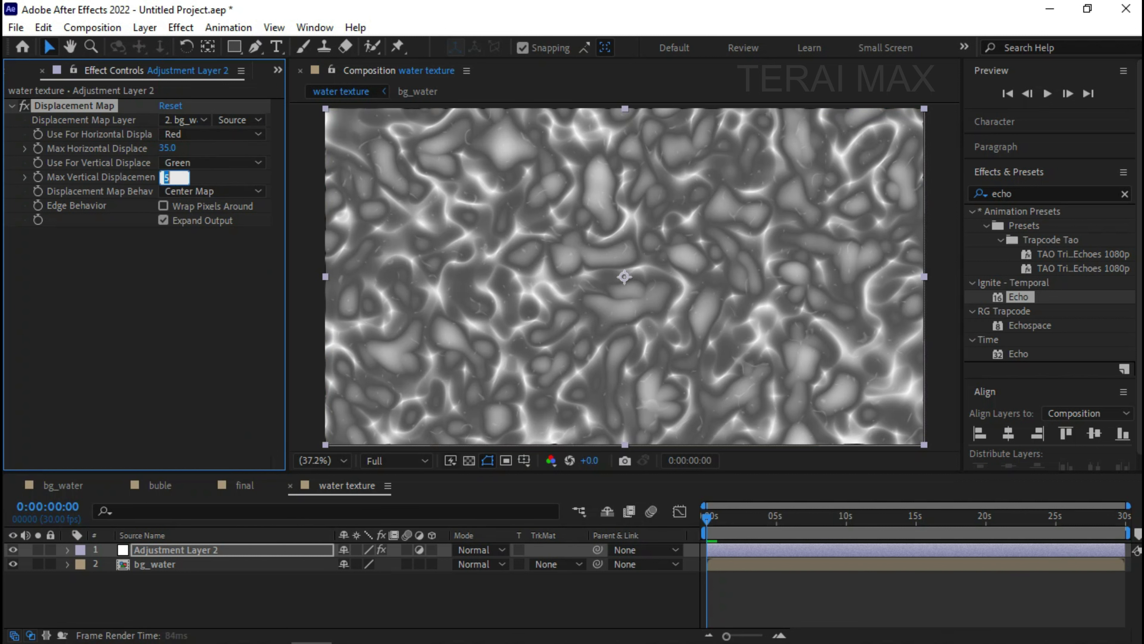
{"action": "key", "text": "Return"}
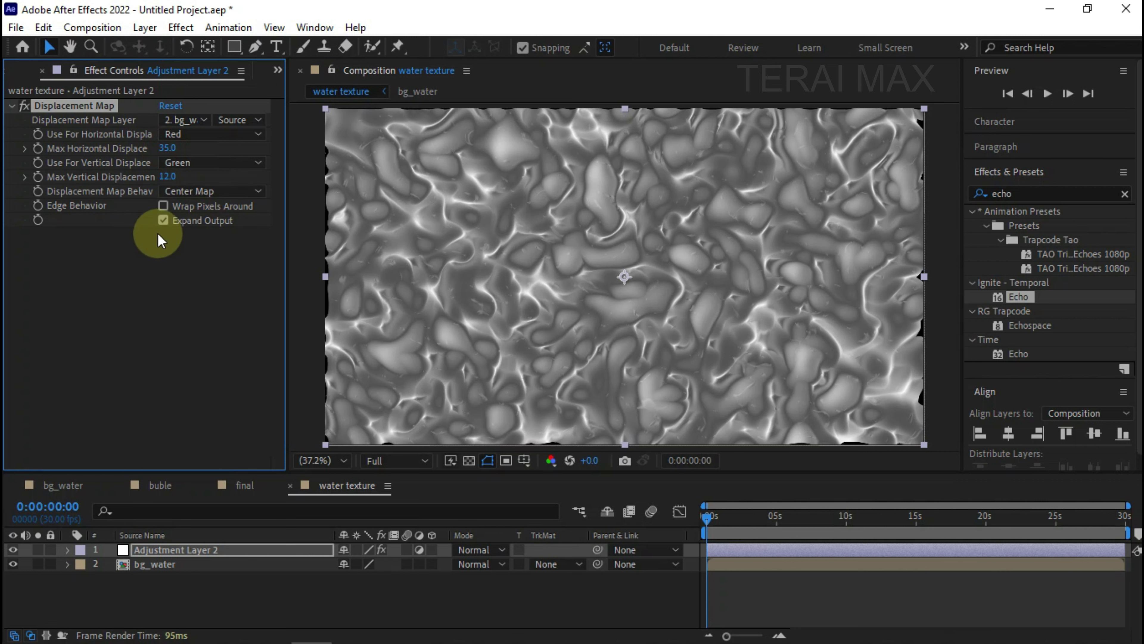
Step: Set the max horizontal displacement to 70 and the max vertical displacement to 5, then check the texture at 0:00:06:27
{"action": "left_click_drag", "start_coordinate": [169, 176], "coordinate": [204, 154]}
{"action": "left_click", "coordinate": [168, 176]}
{"action": "type", "text": "5"}
{"action": "key", "text": "Return"}
{"action": "left_click_drag", "start_coordinate": [744, 518], "coordinate": [803, 523]}
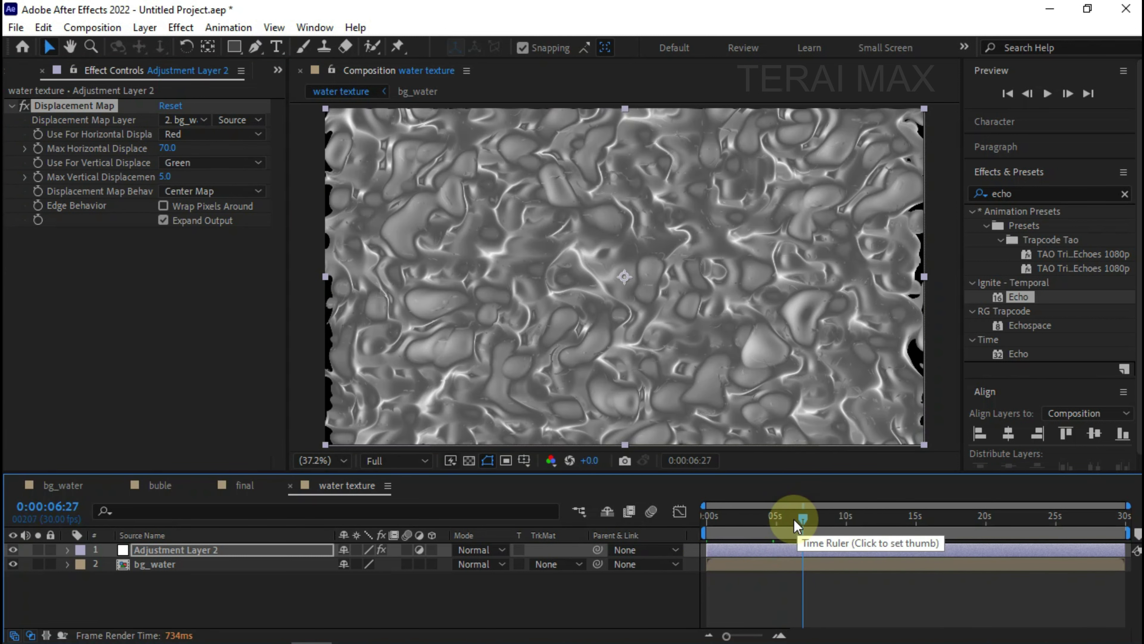
Step: Scale the bg_water layer to 111% and collapse its properties
{"action": "left_click", "coordinate": [178, 565]}
{"action": "key", "text": "s"}
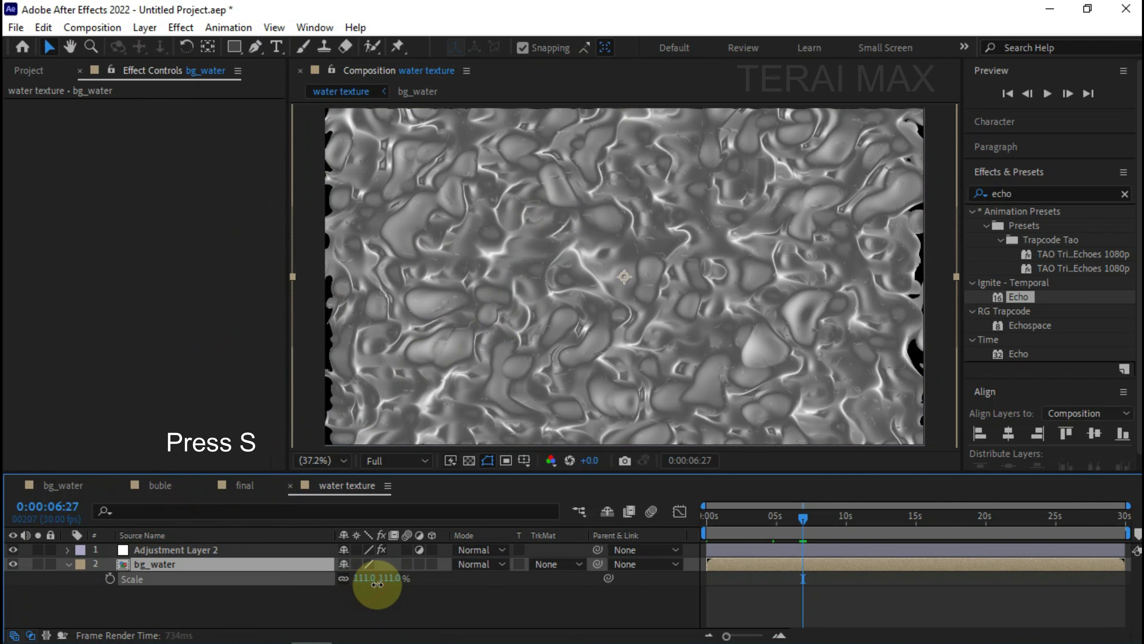
{"action": "left_click_drag", "start_coordinate": [378, 584], "coordinate": [378, 585]}
{"action": "left_click", "coordinate": [137, 565]}
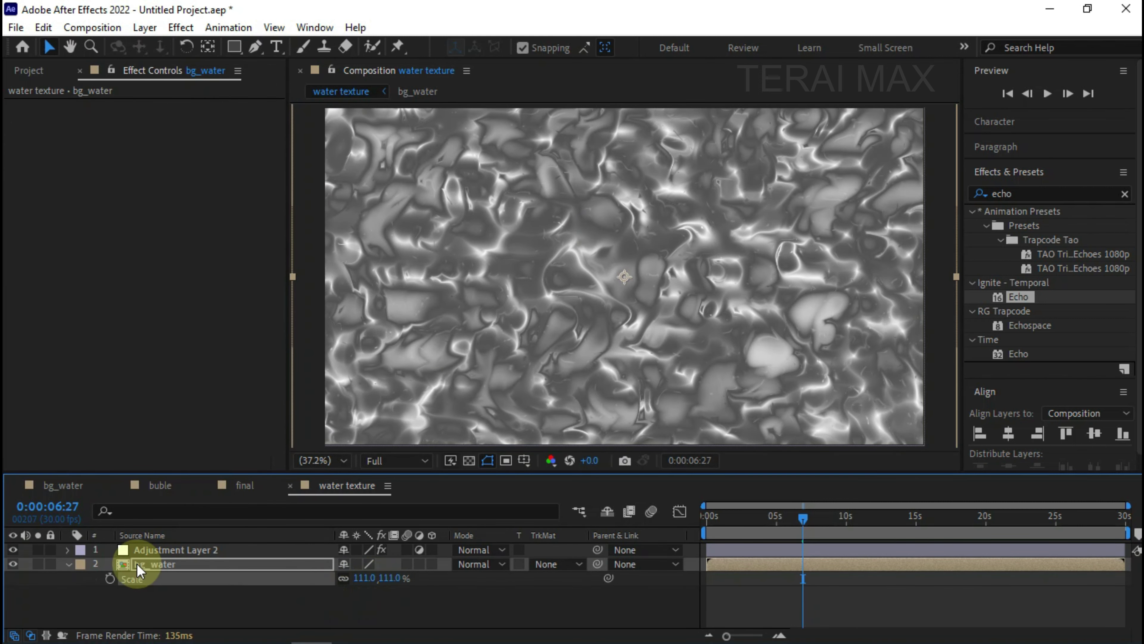
{"action": "left_click", "coordinate": [68, 565]}
Step: Apply the Motion Tile effect to the adjustment layer and place it above Displacement Map
{"action": "left_click", "coordinate": [158, 550]}
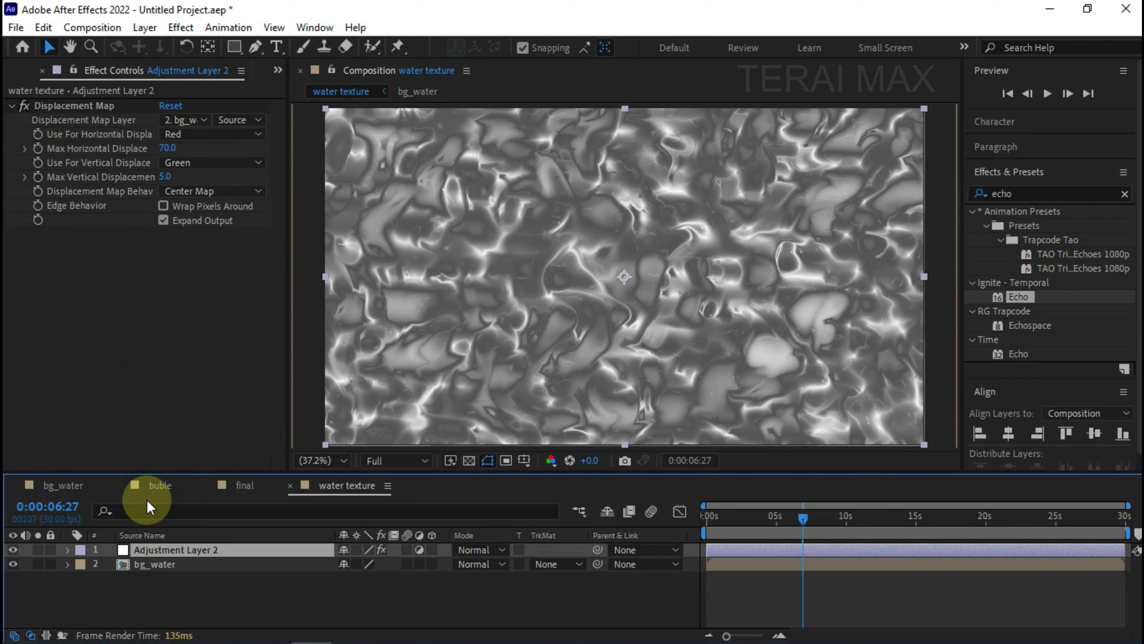
{"action": "key", "text": "ctrl+space"}
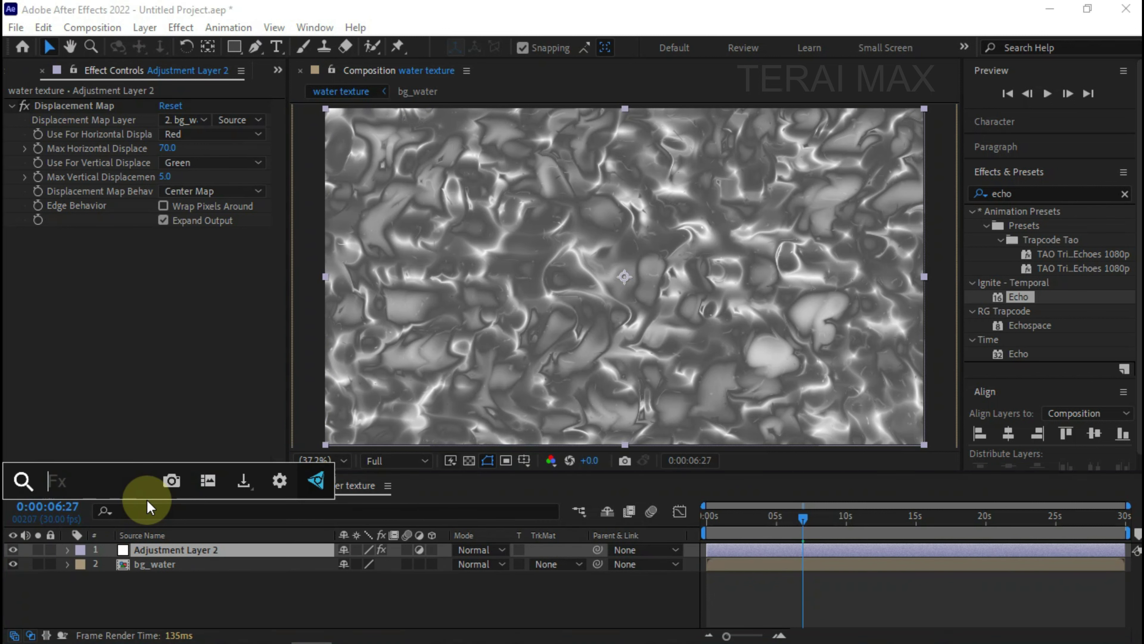
{"action": "type", "text": "motion"}
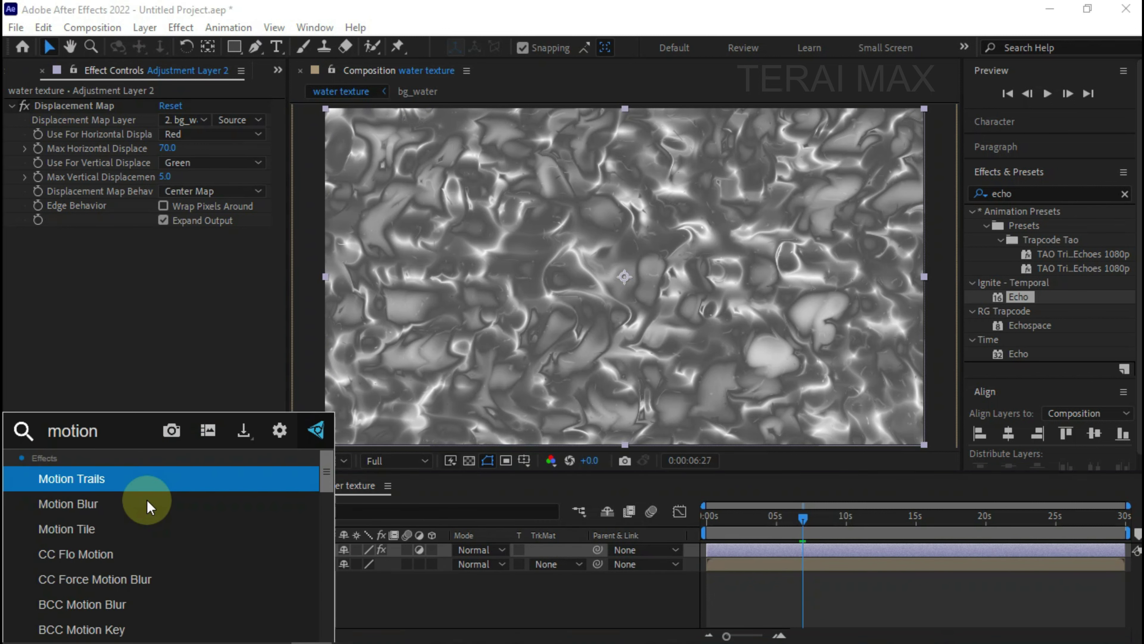
{"action": "left_click", "coordinate": [99, 529]}
{"action": "left_click_drag", "start_coordinate": [67, 234], "coordinate": [92, 111]}
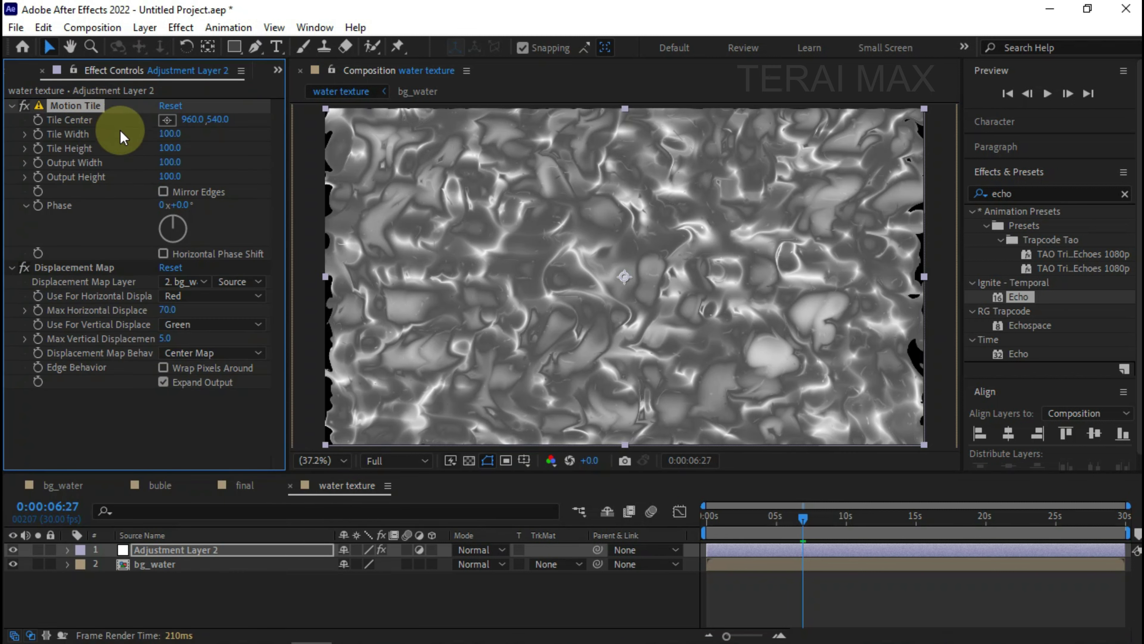
Step: Set Motion Tile's output width and output height to 125 and check the texture at 0:00:16:15
{"action": "left_click", "coordinate": [170, 162]}
{"action": "type", "text": "125"}
{"action": "left_click", "coordinate": [173, 175]}
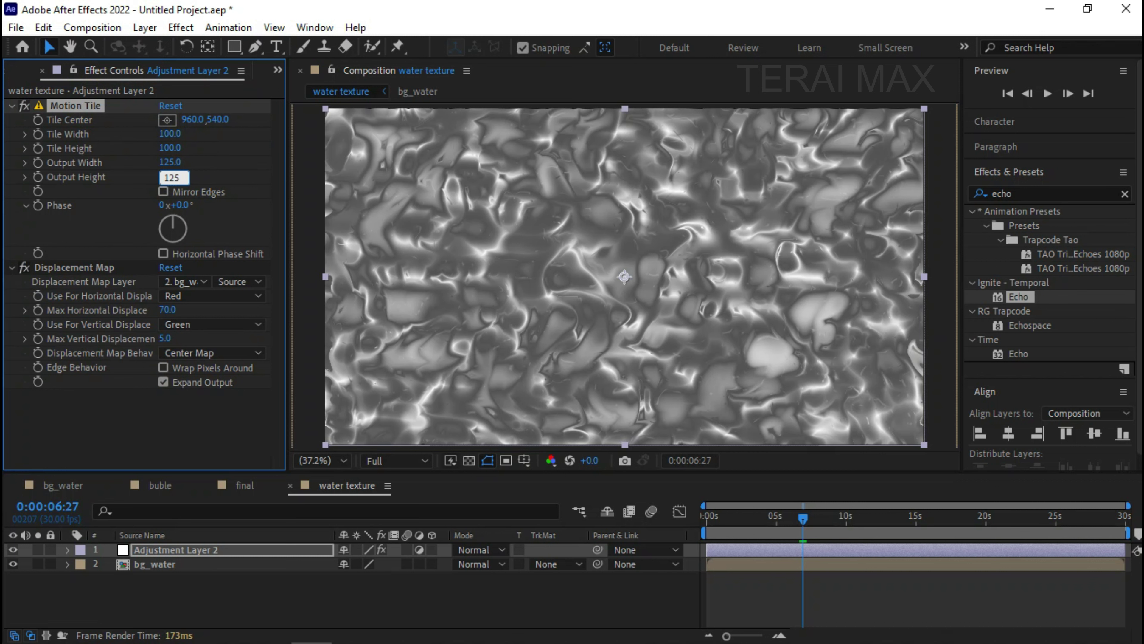
{"action": "type", "text": "125"}
{"action": "left_click", "coordinate": [193, 231]}
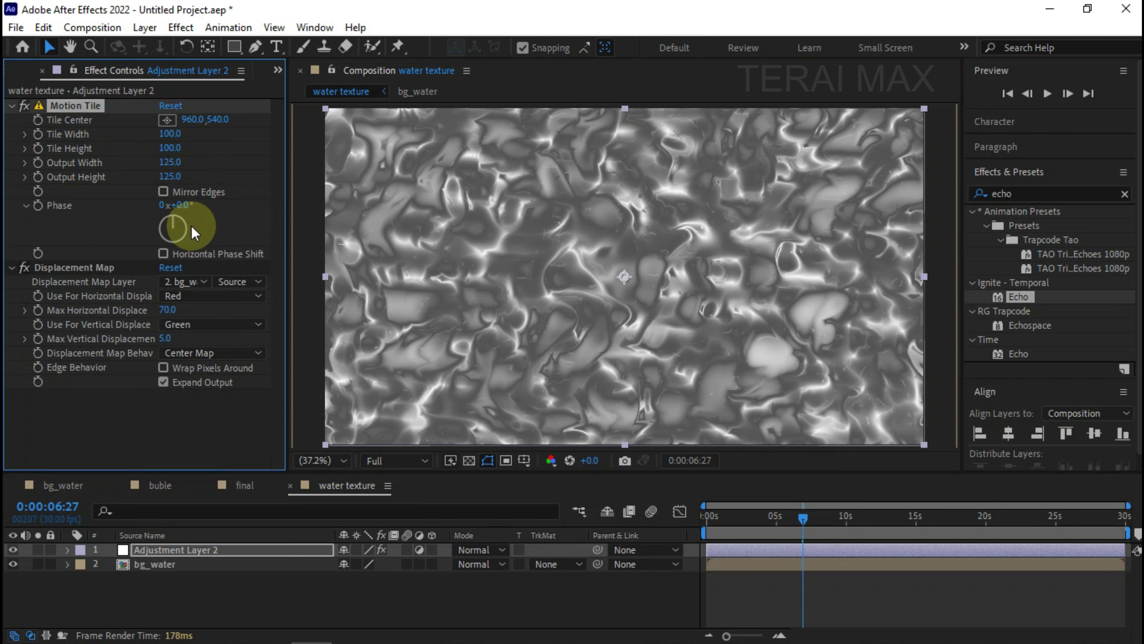
{"action": "left_click", "coordinate": [198, 368]}
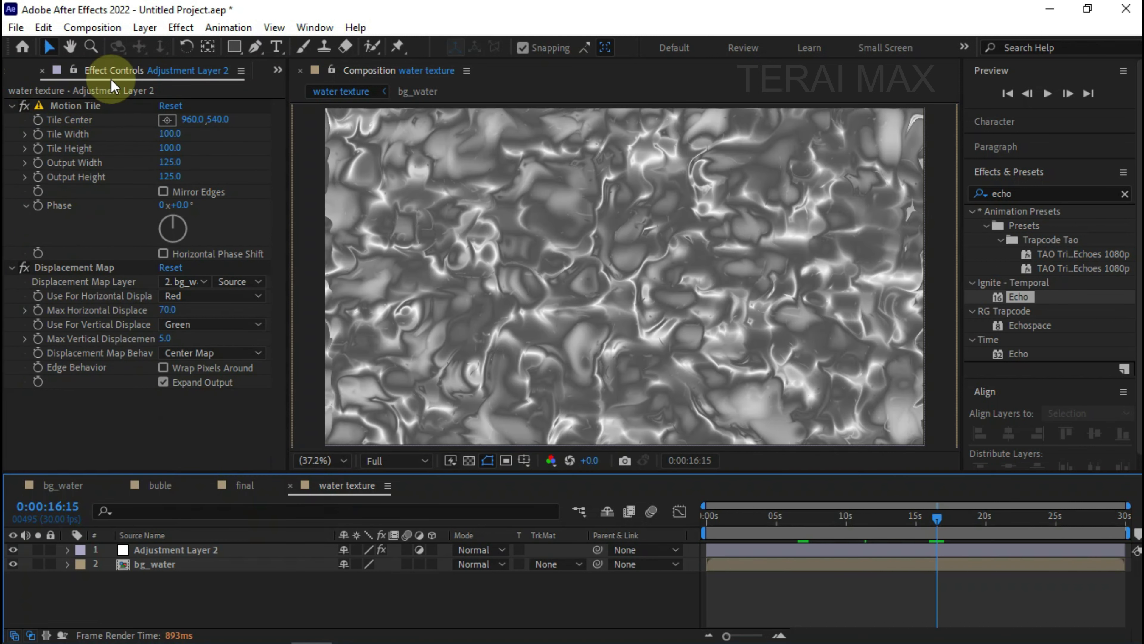
Step: Add the buble composition as the uppermost layer of water texture with Lighten blending, and check the frame at 0:00:07:01
{"action": "left_click", "coordinate": [277, 70]}
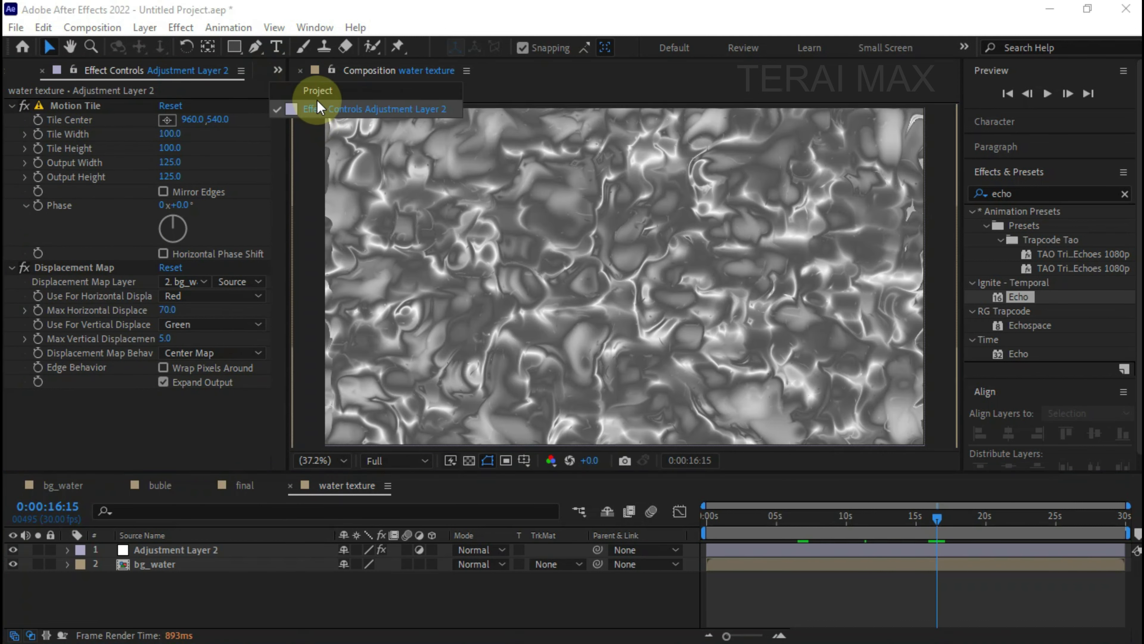
{"action": "left_click", "coordinate": [295, 85]}
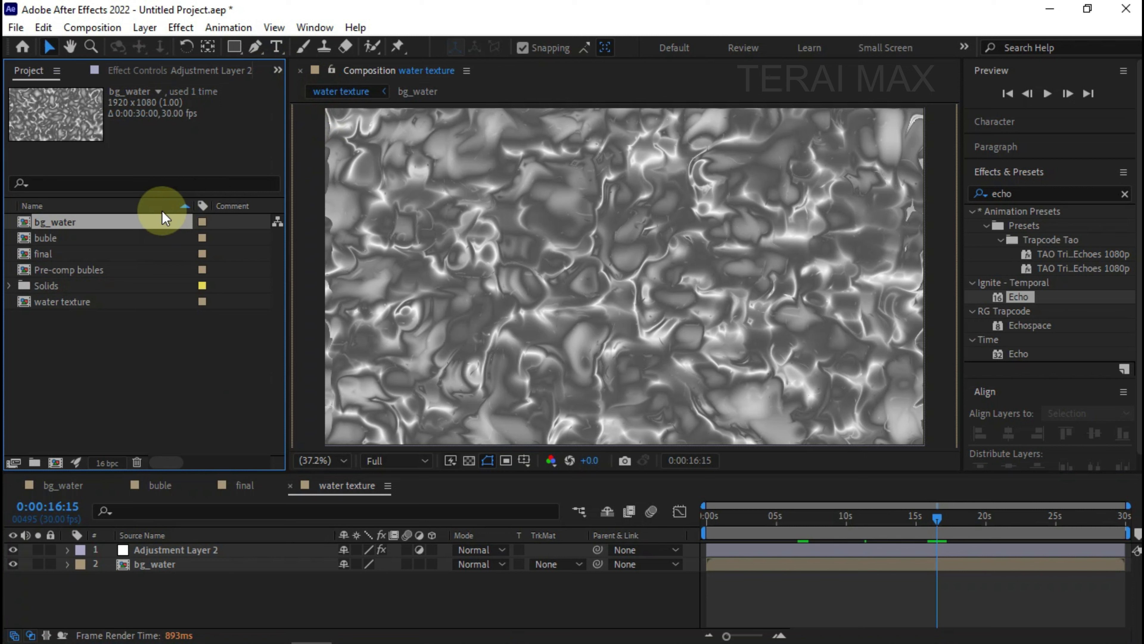
{"action": "left_click", "coordinate": [81, 237]}
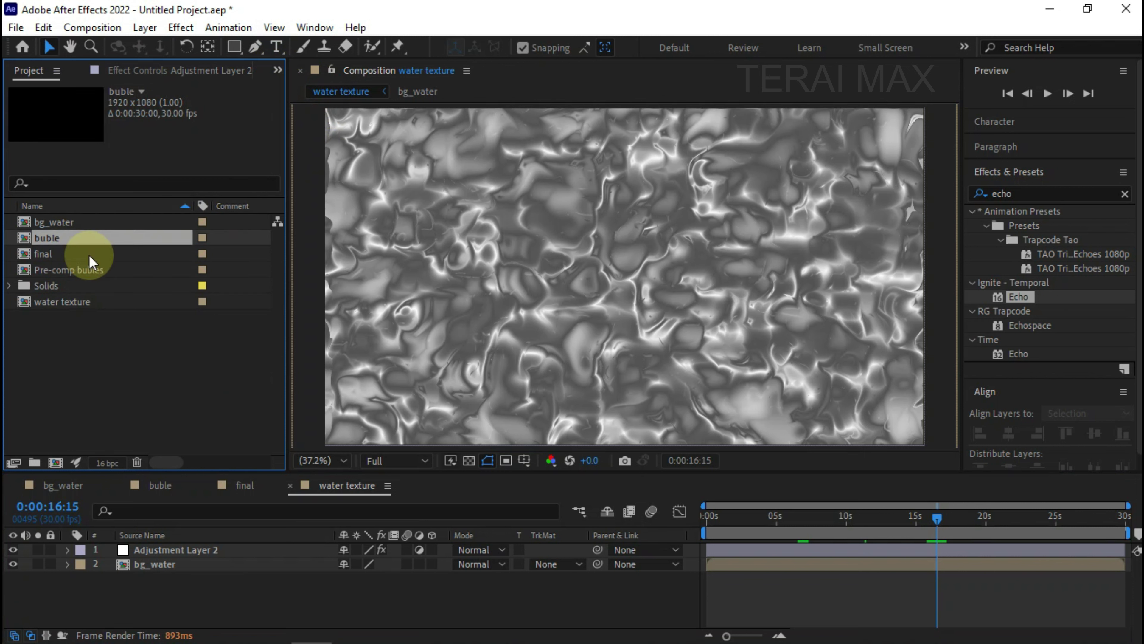
{"action": "left_click_drag", "start_coordinate": [76, 234], "coordinate": [232, 547]}
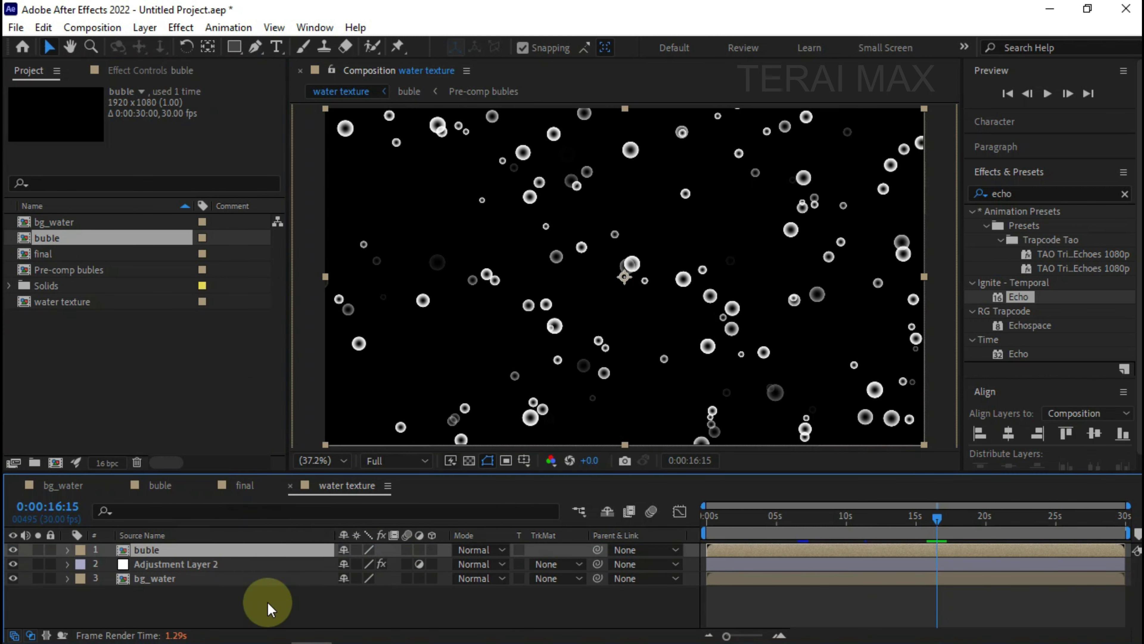
{"action": "left_click", "coordinate": [482, 550]}
{"action": "left_click", "coordinate": [498, 194]}
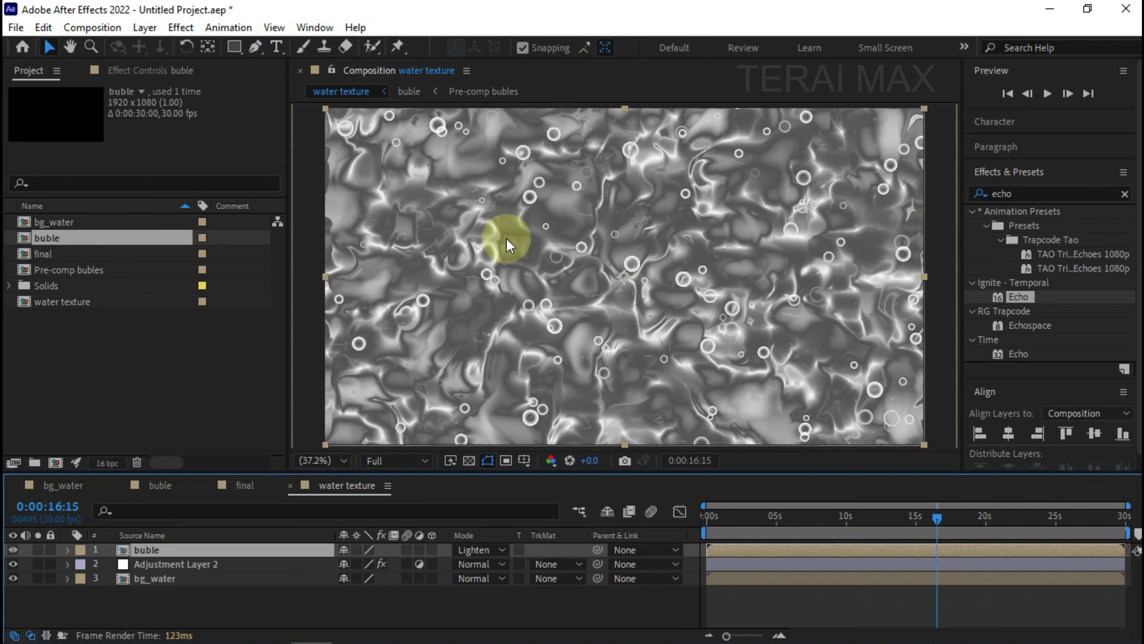
{"action": "left_click", "coordinate": [804, 517]}
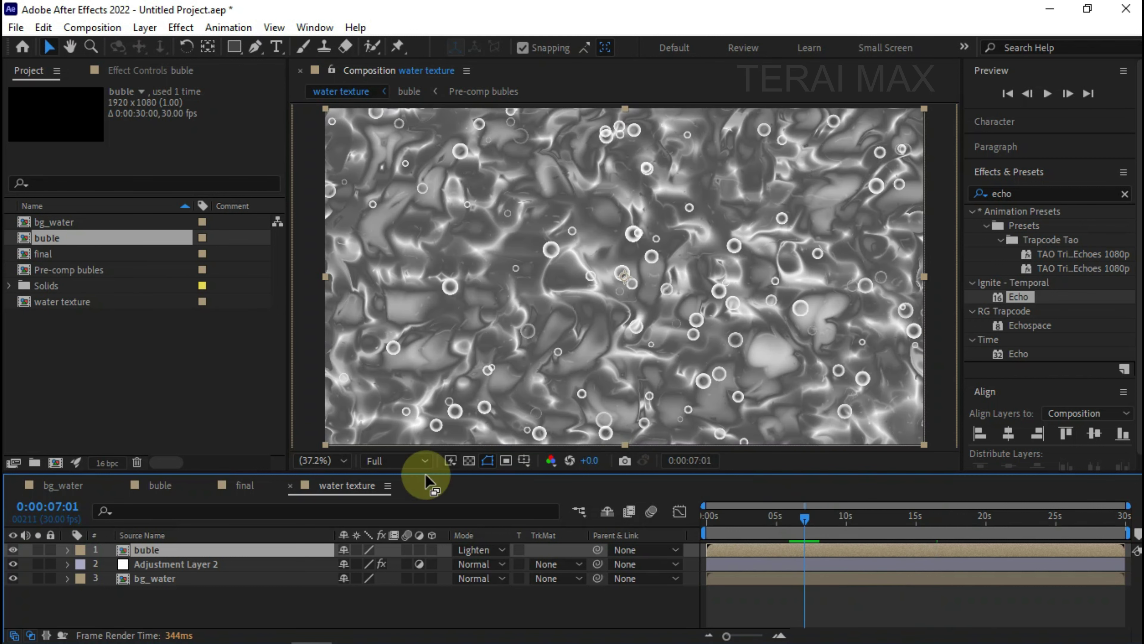
{"action": "left_click", "coordinate": [241, 485]}
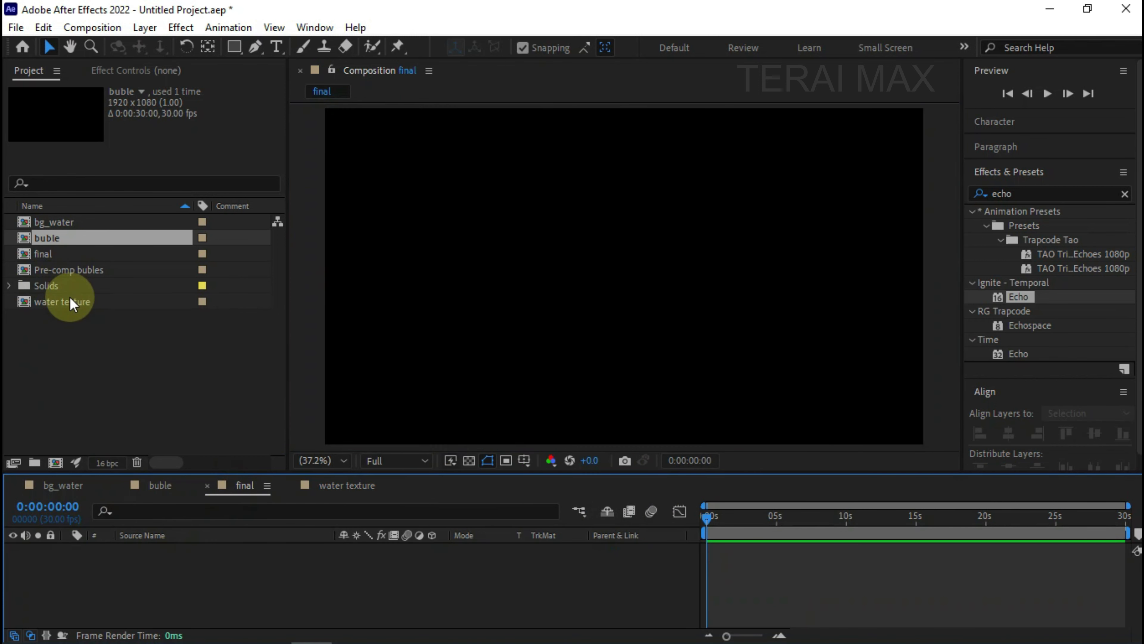
{"action": "left_click_drag", "start_coordinate": [72, 304], "coordinate": [171, 563]}
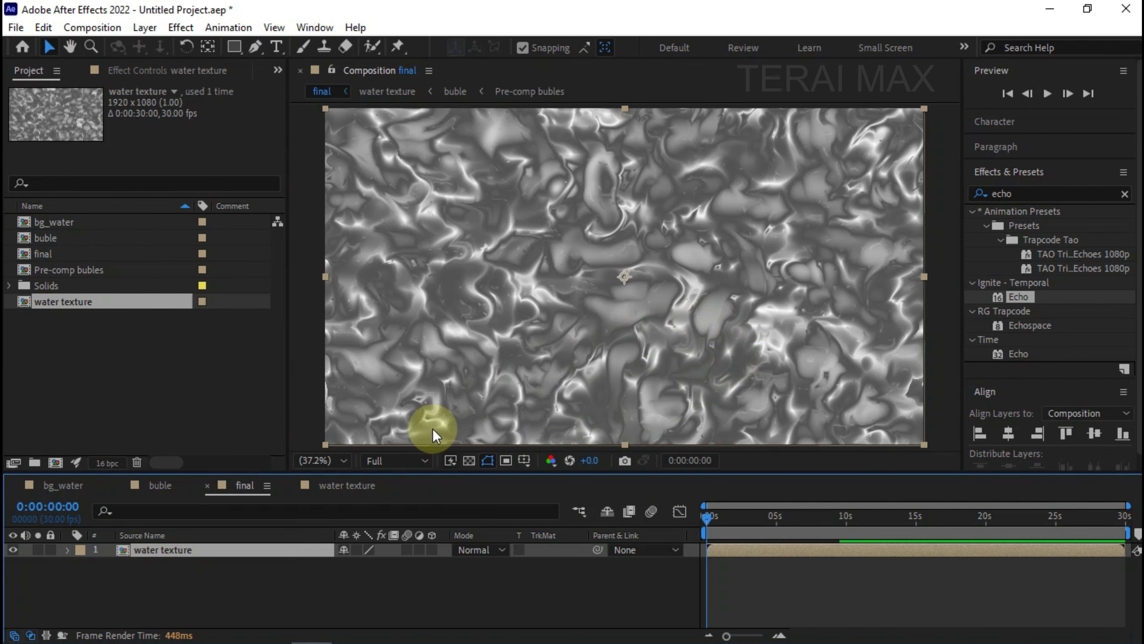
{"action": "left_click", "coordinate": [223, 555]}
{"action": "key", "text": "Delete"}
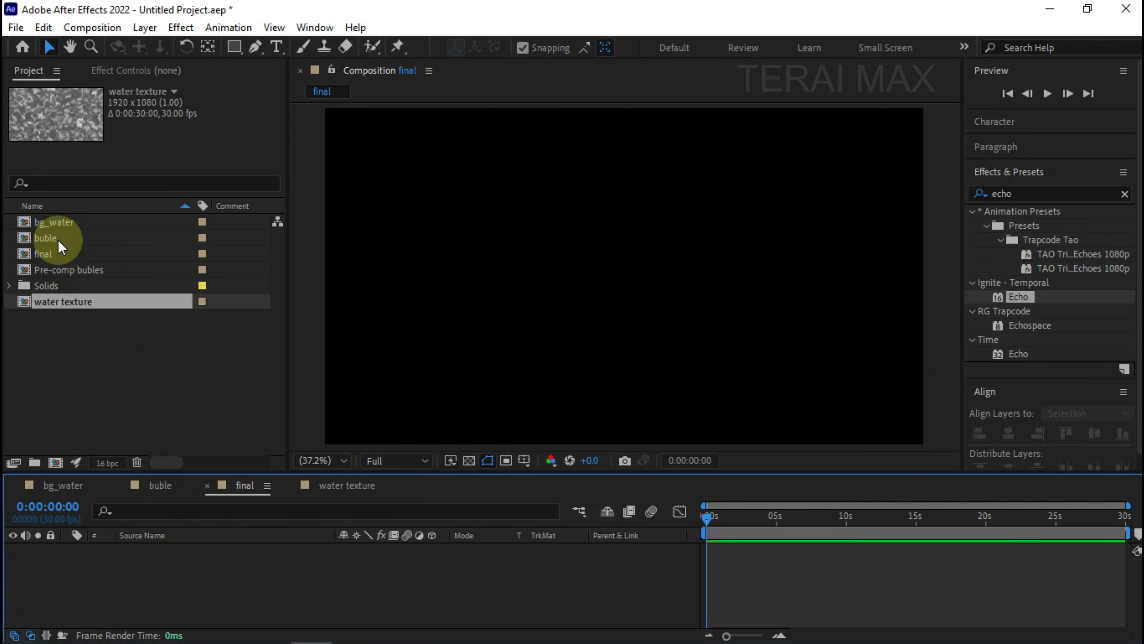
Step: Place the water texture composition as a layer in the final composition and move to 0:00:03:09
{"action": "left_click_drag", "start_coordinate": [59, 305], "coordinate": [153, 550]}
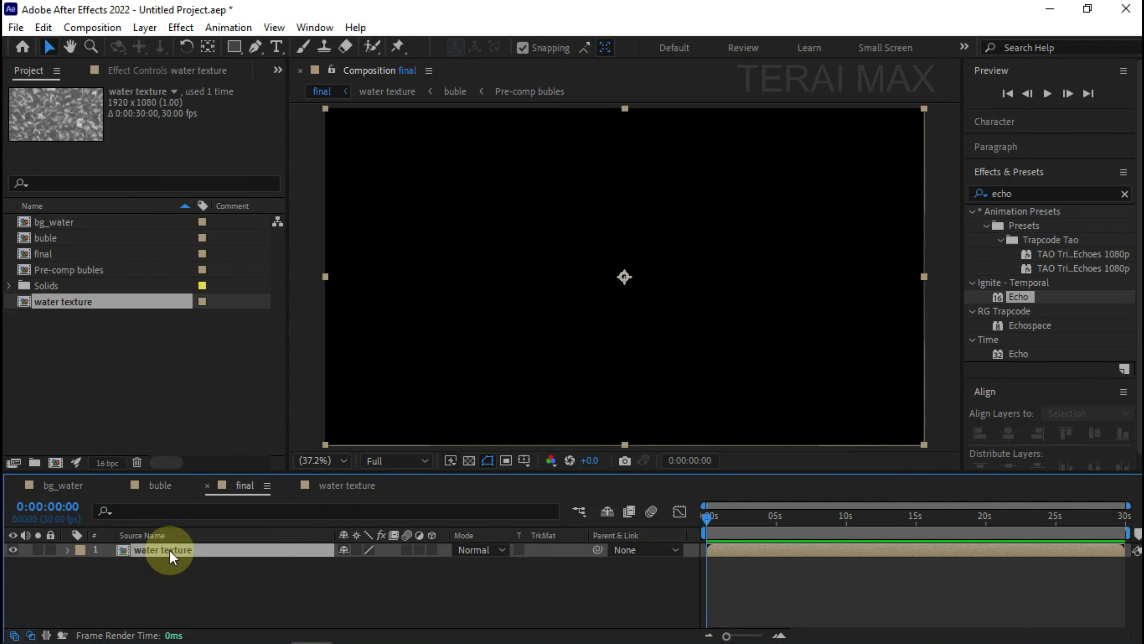
{"action": "left_click", "coordinate": [307, 492]}
{"action": "left_click", "coordinate": [245, 485]}
{"action": "left_click", "coordinate": [752, 516]}
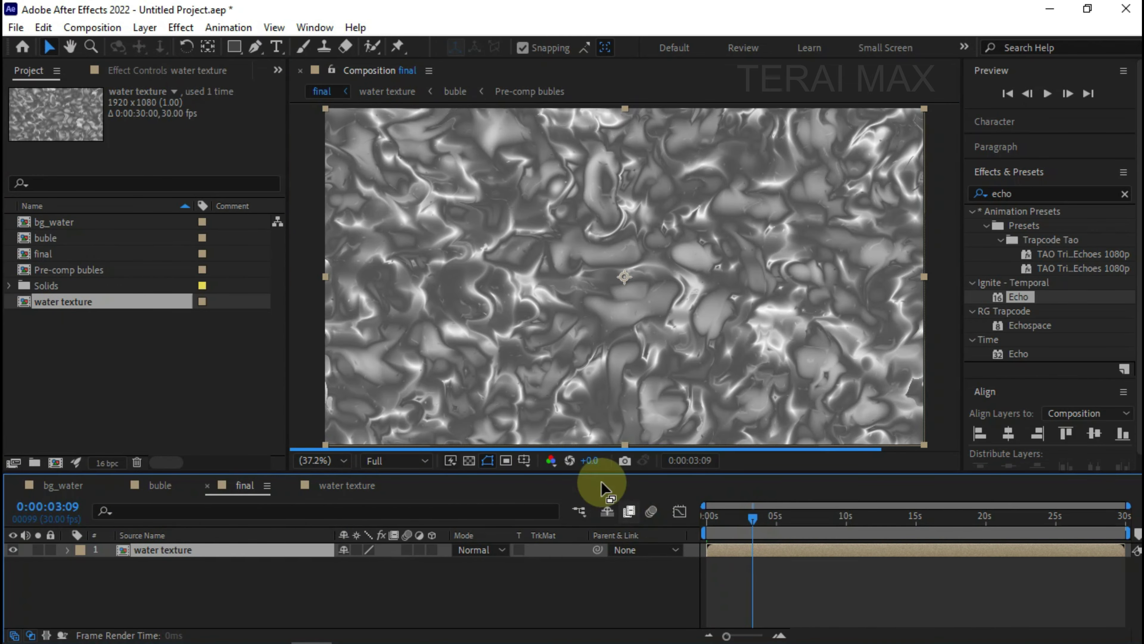
Step: Create a 1920 x 1080 black solid layer named gradient in the final composition
{"action": "right_click", "coordinate": [148, 575]}
{"action": "mouse_move", "coordinate": [315, 389]}
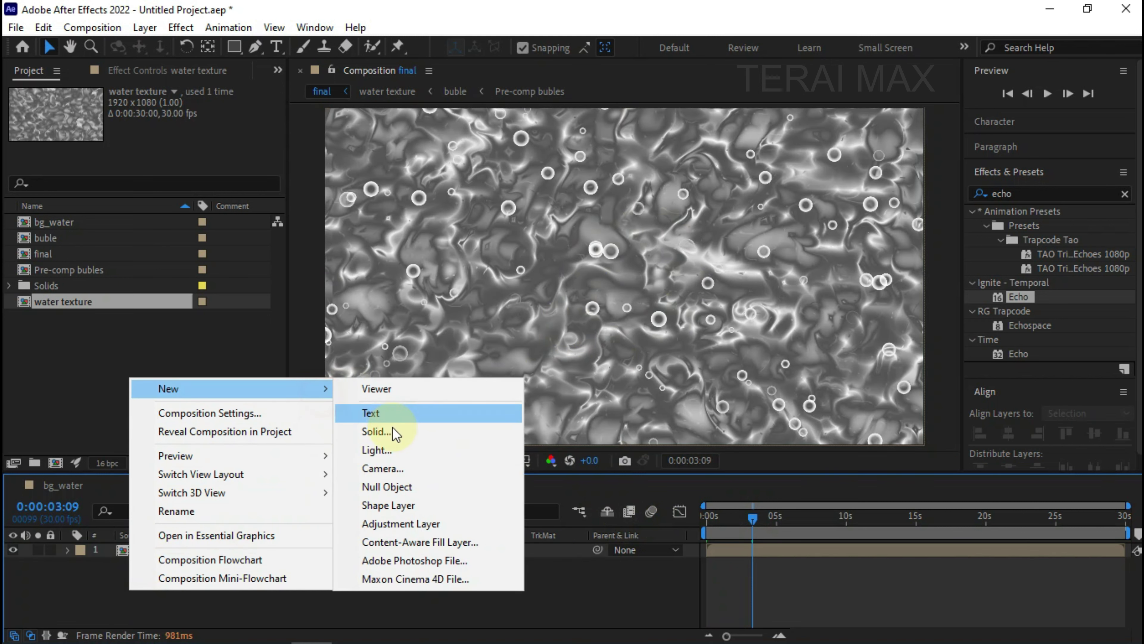
{"action": "left_click", "coordinate": [392, 433]}
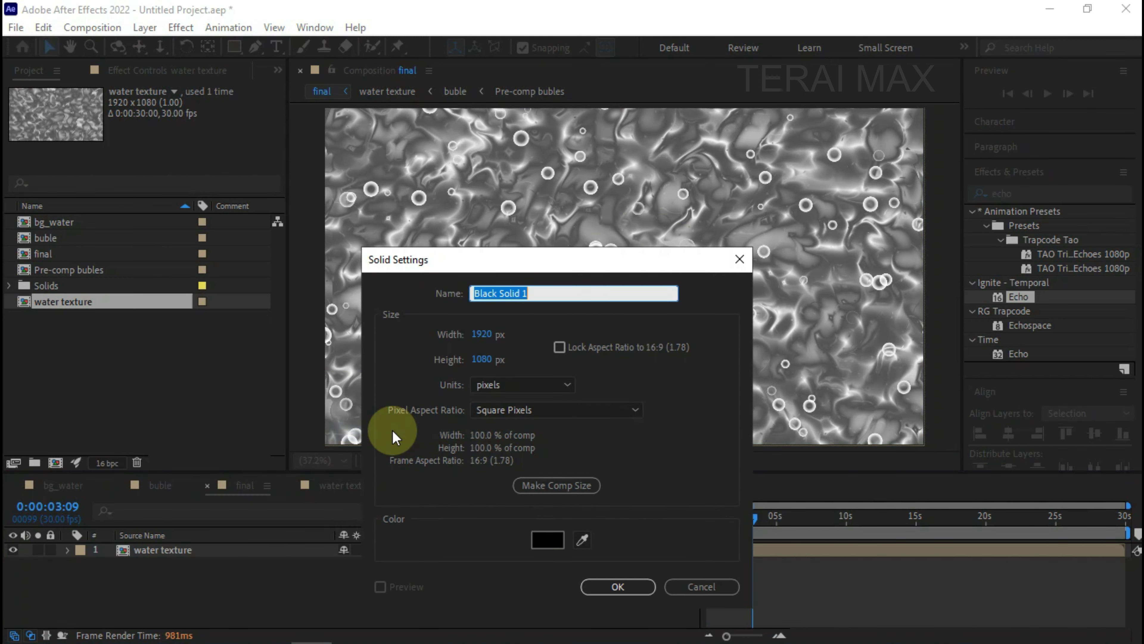
{"action": "type", "text": "gradient"}
{"action": "key", "text": "Return"}
{"action": "left_click", "coordinate": [371, 433]}
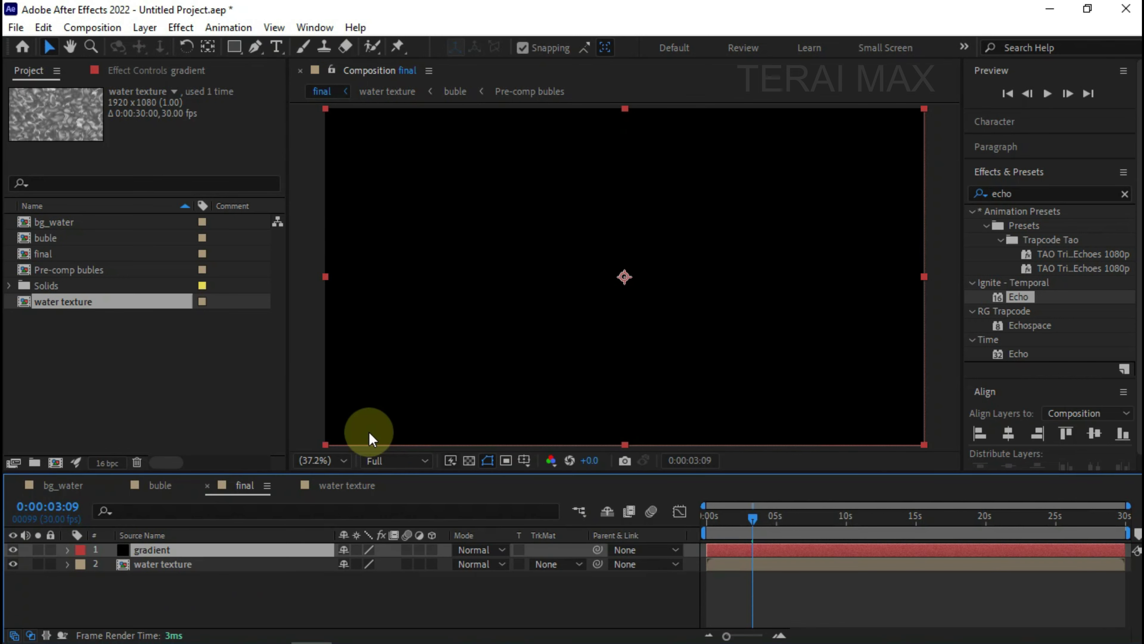
Step: Apply the Gradient Ramp effect to the gradient layer
{"action": "left_click", "coordinate": [252, 549]}
{"action": "key", "text": "ctrl+space"}
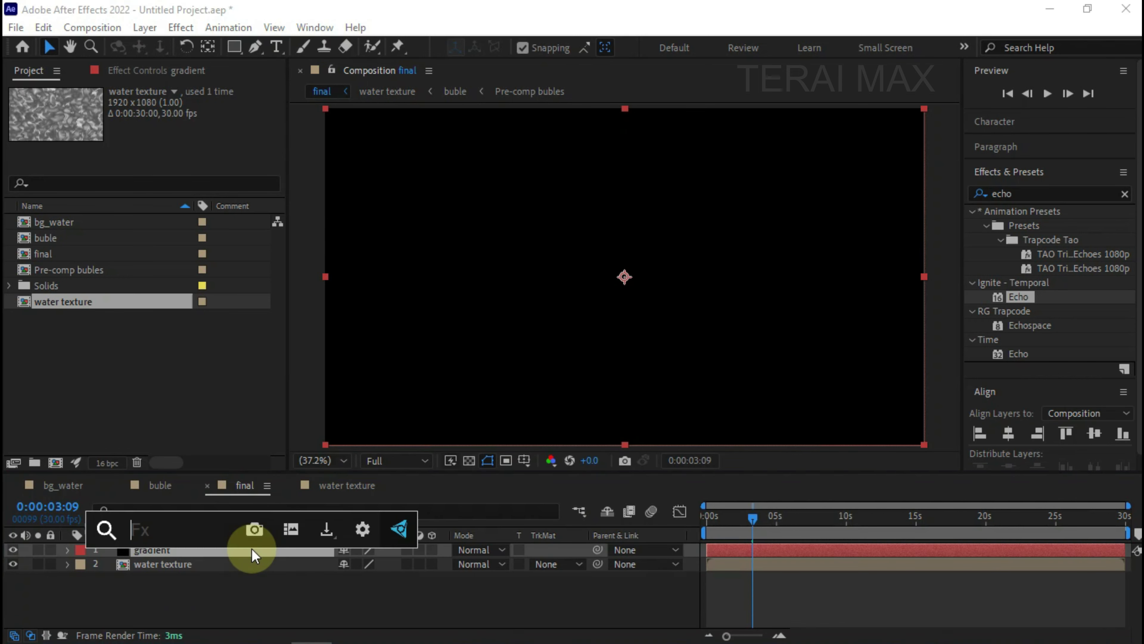
{"action": "type", "text": "grad"}
{"action": "left_click", "coordinate": [235, 550]}
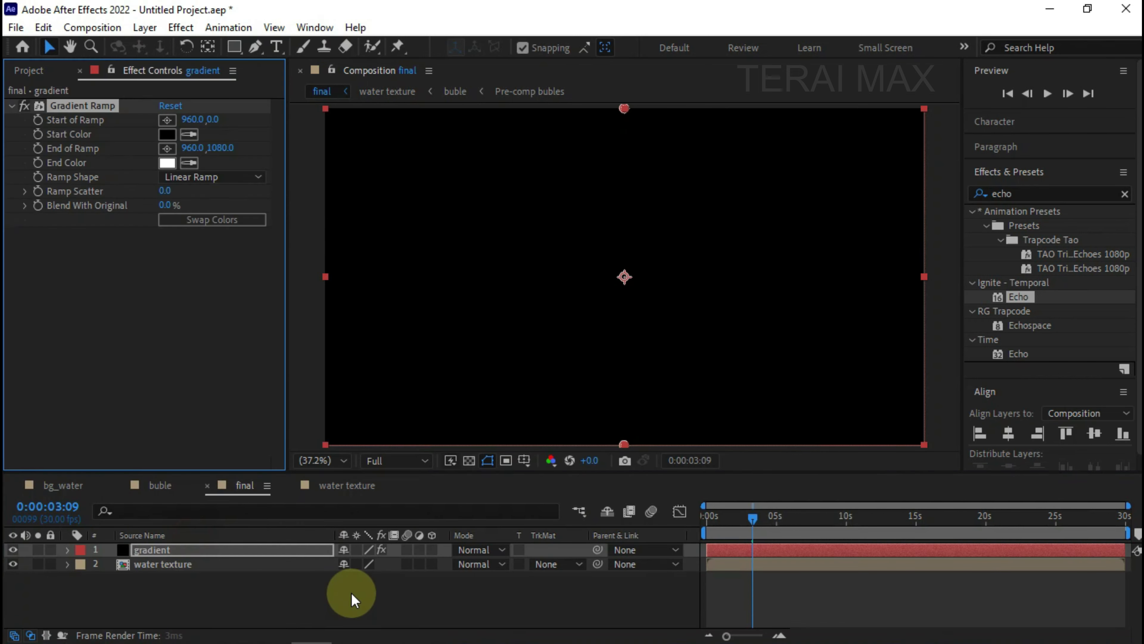
Step: Set the Gradient Ramp's start color to dark teal 065B46 and its end color to near-black green 01180D
{"action": "left_click", "coordinate": [166, 134]}
{"action": "left_click", "coordinate": [973, 334]}
{"action": "left_click", "coordinate": [934, 347]}
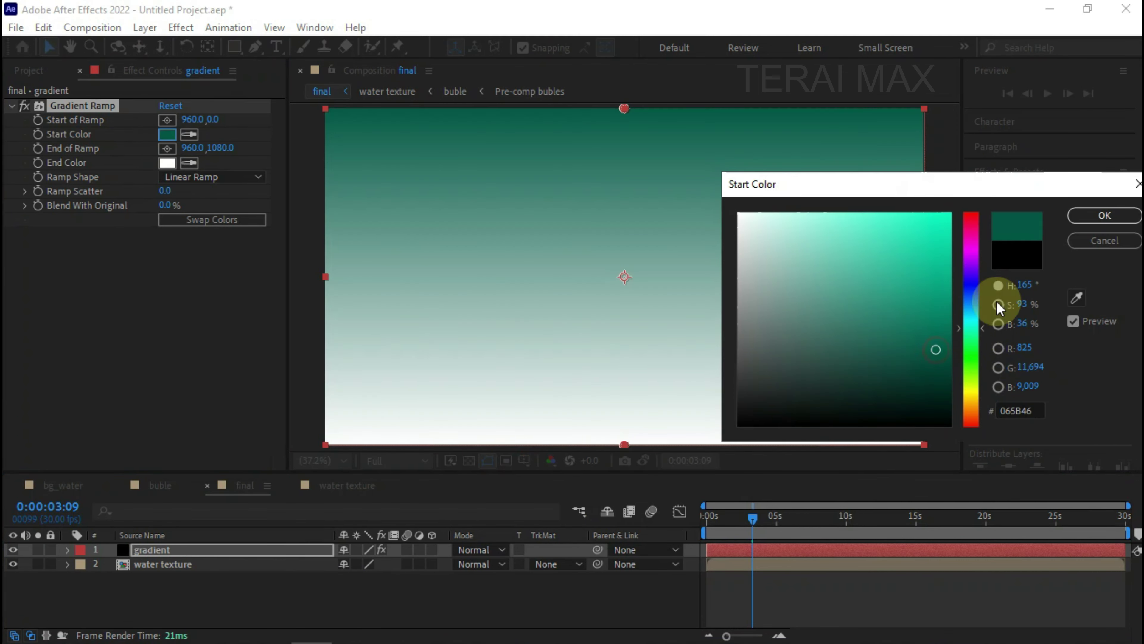
{"action": "left_click", "coordinate": [1105, 215]}
{"action": "left_click", "coordinate": [167, 162]}
{"action": "left_click", "coordinate": [971, 333]}
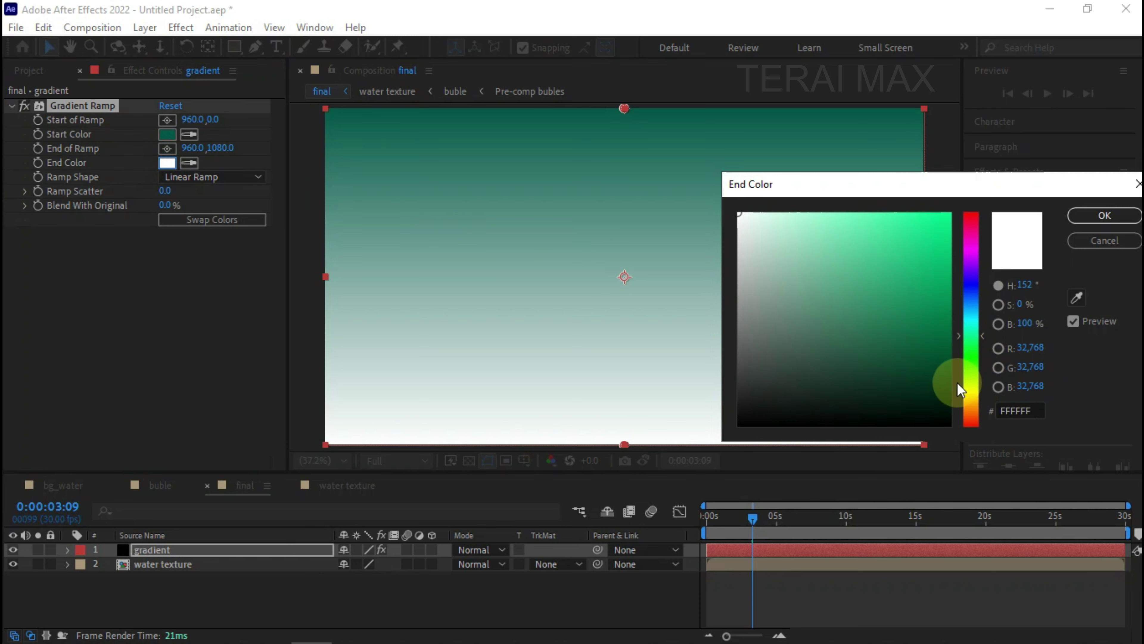
{"action": "left_click", "coordinate": [945, 405]}
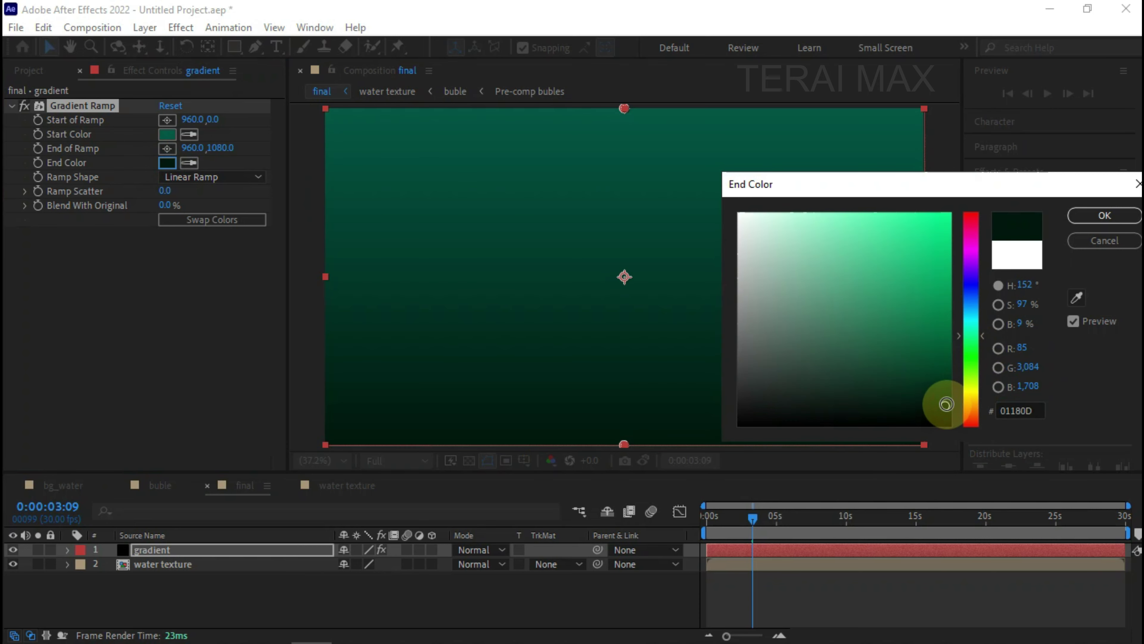
{"action": "left_click", "coordinate": [1080, 219]}
Step: Move the ramp's start point to about 84, 212 and its end point to about 1407, 1011 for a diagonal gradient
{"action": "left_click_drag", "start_coordinate": [625, 109], "coordinate": [358, 178]}
{"action": "left_click_drag", "start_coordinate": [621, 440], "coordinate": [723, 422]}
{"action": "key", "text": "comma"}
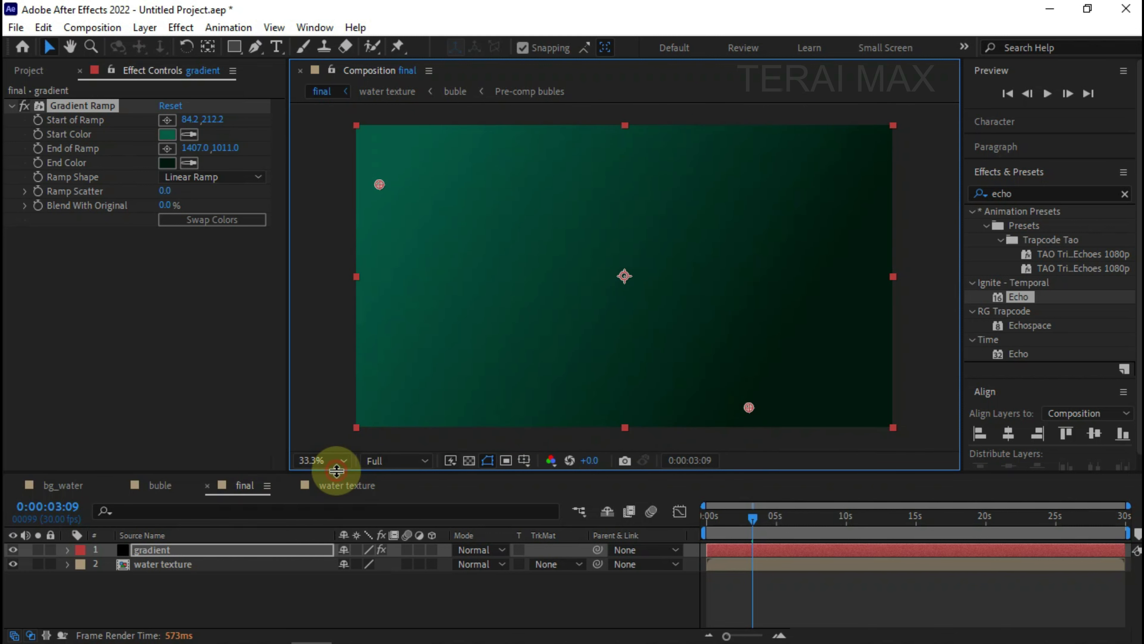
{"action": "left_click", "coordinate": [327, 461]}
{"action": "left_click", "coordinate": [332, 153]}
{"action": "left_click", "coordinate": [327, 461]}
{"action": "left_click", "coordinate": [323, 158]}
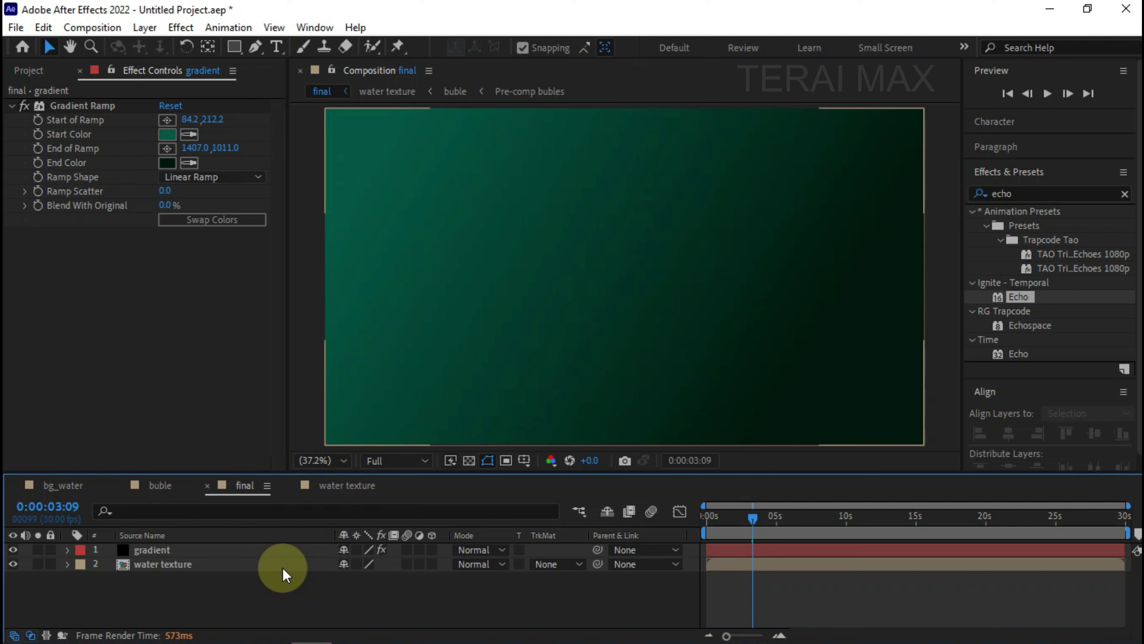
Step: Apply the CC Glass effect to the gradient layer and use the water texture layer as its bump map
{"action": "left_click", "coordinate": [211, 546]}
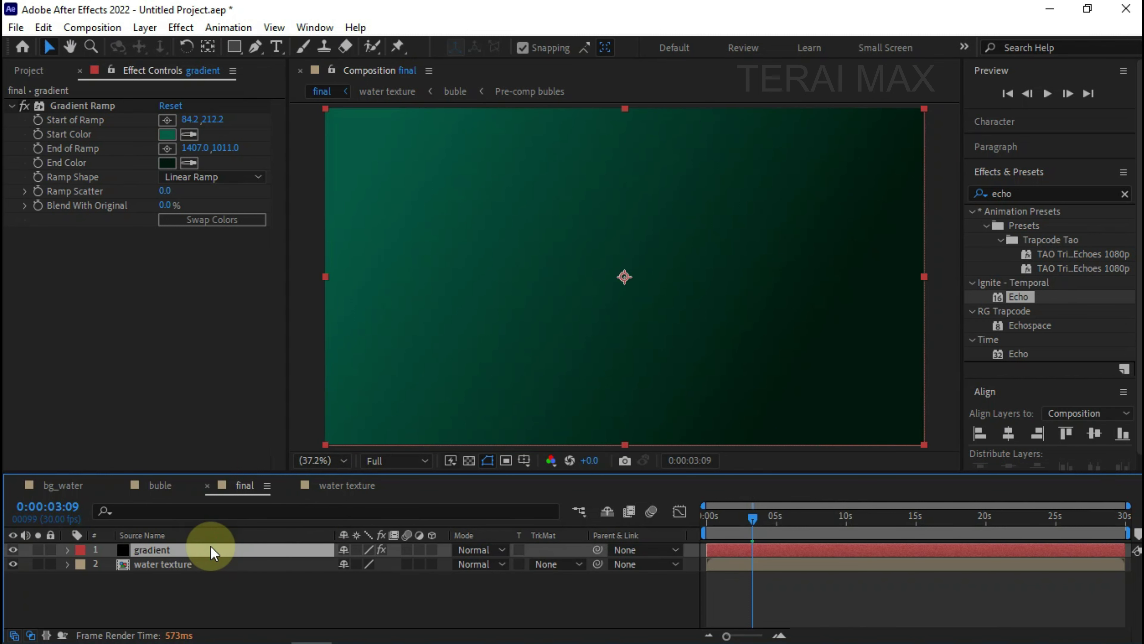
{"action": "key", "text": "ctrl+space"}
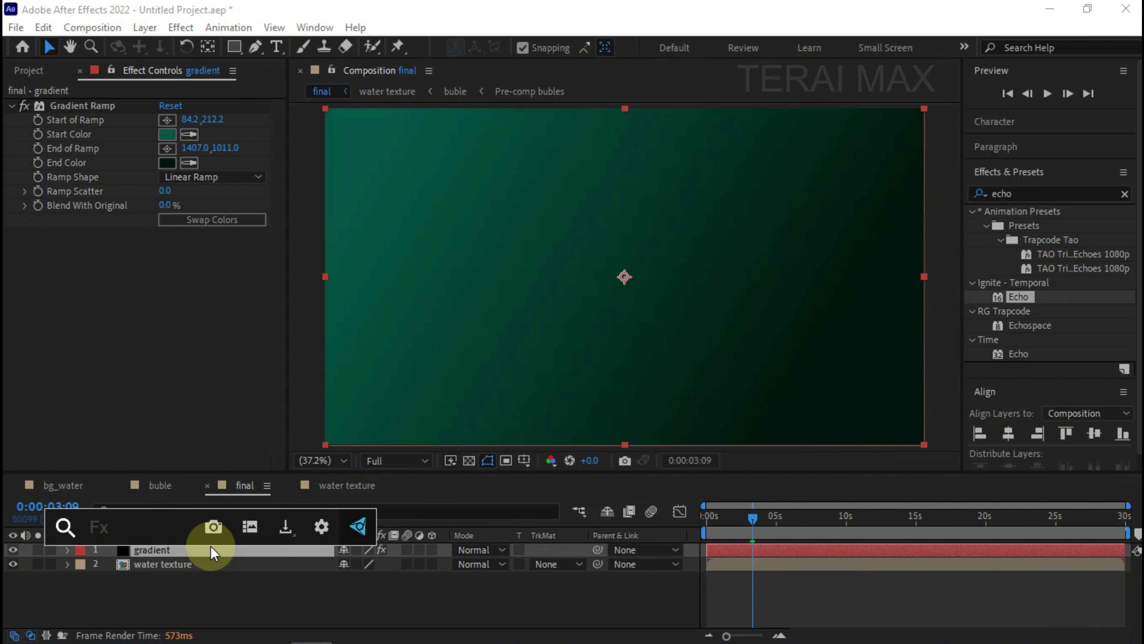
{"action": "type", "text": "glas"}
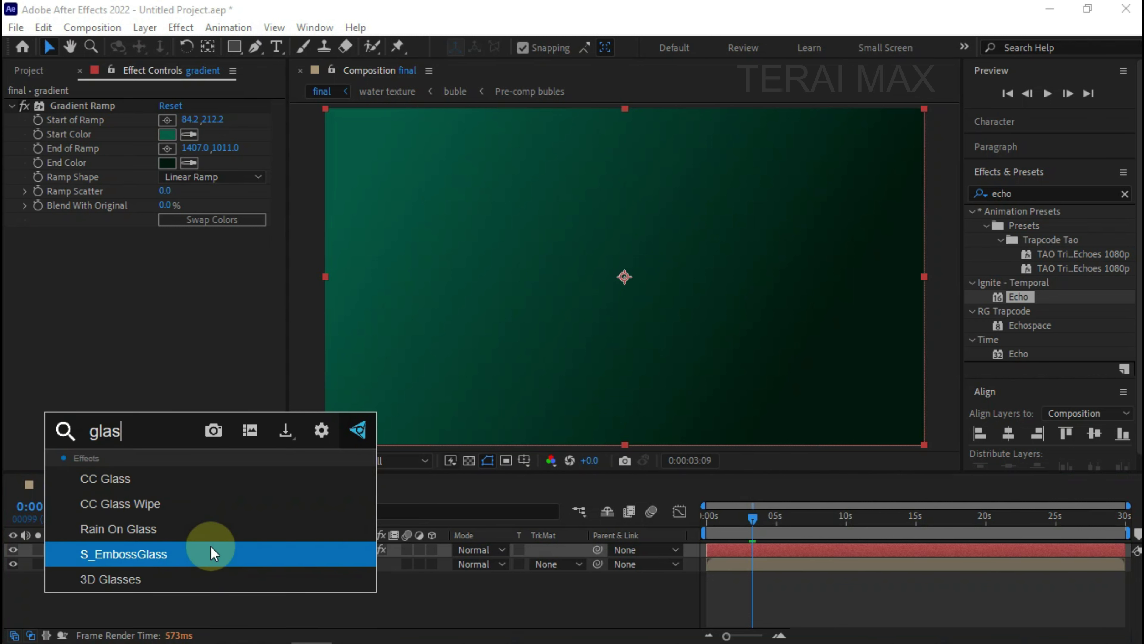
{"action": "left_click", "coordinate": [155, 480]}
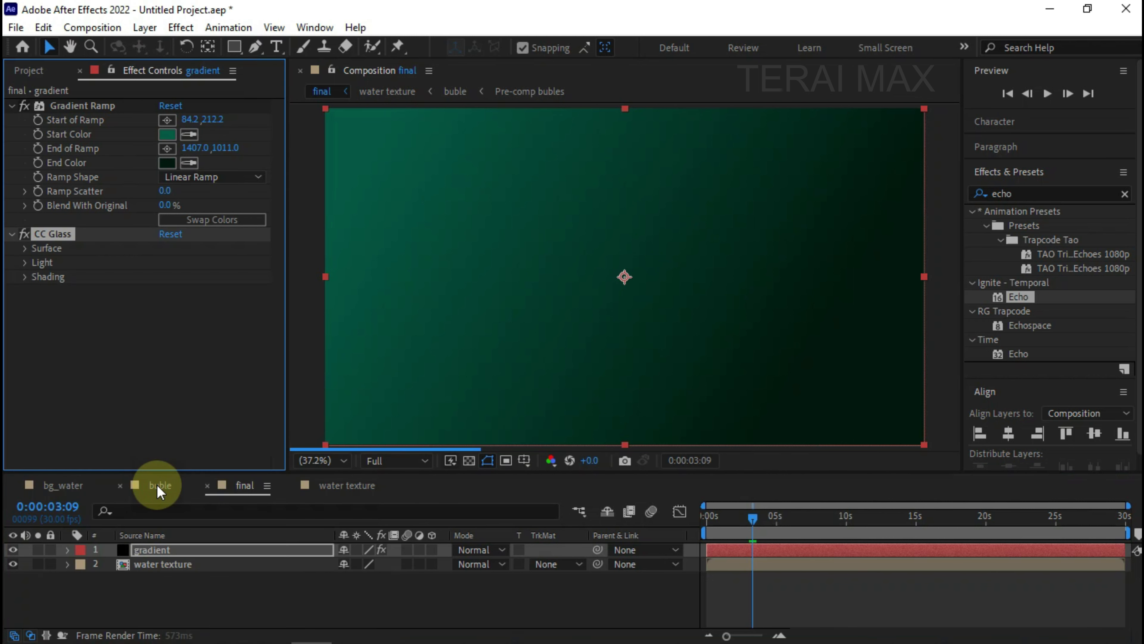
{"action": "left_click", "coordinate": [27, 248]}
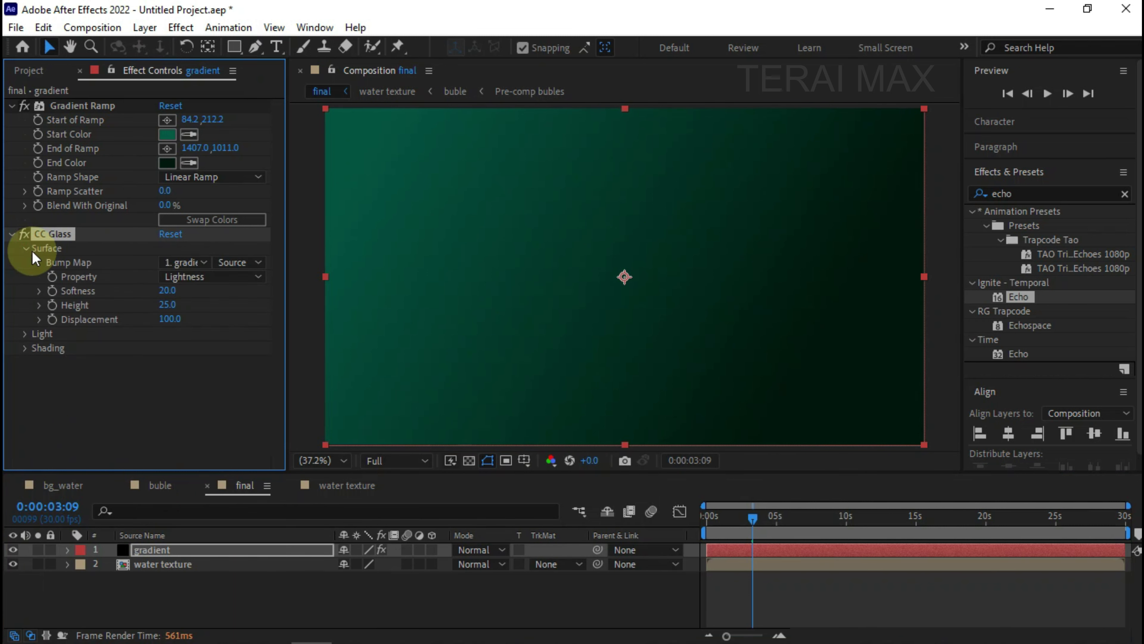
{"action": "left_click", "coordinate": [184, 262]}
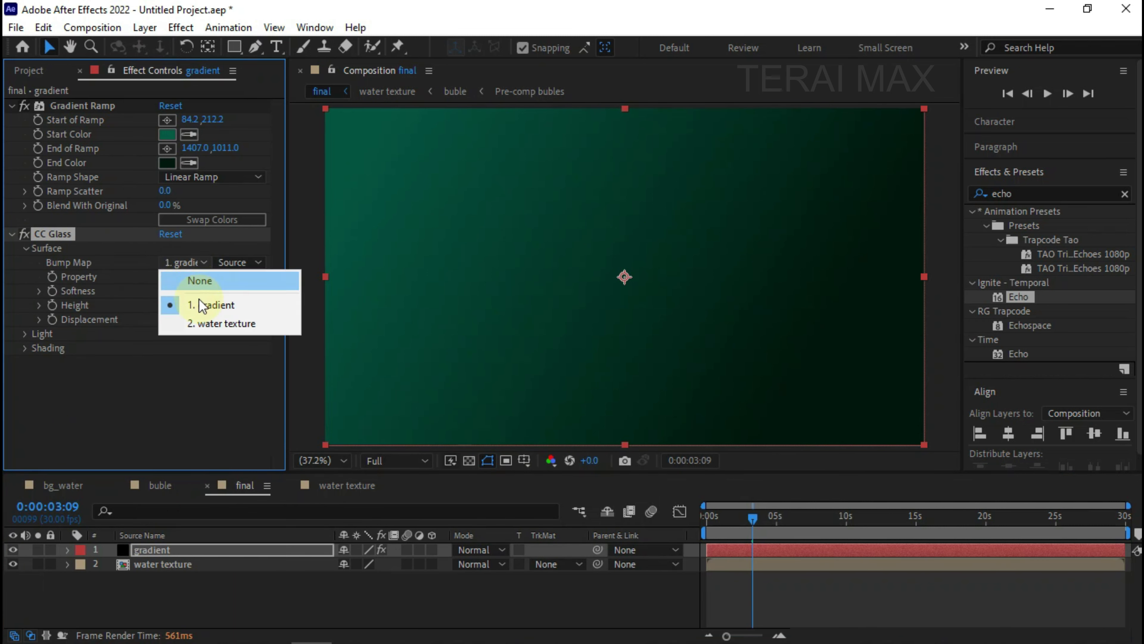
{"action": "left_click", "coordinate": [230, 323]}
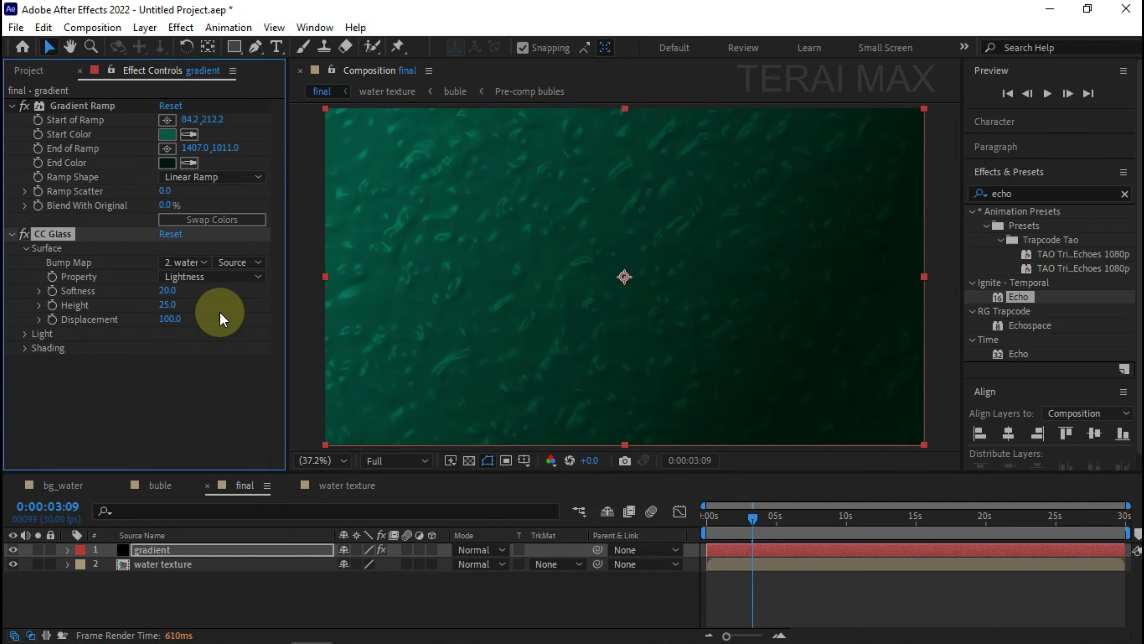
Step: Set the CC Glass surface softness to 2 and height to 5
{"action": "left_click", "coordinate": [173, 293]}
{"action": "type", "text": "2"}
{"action": "type", "text": "5"}
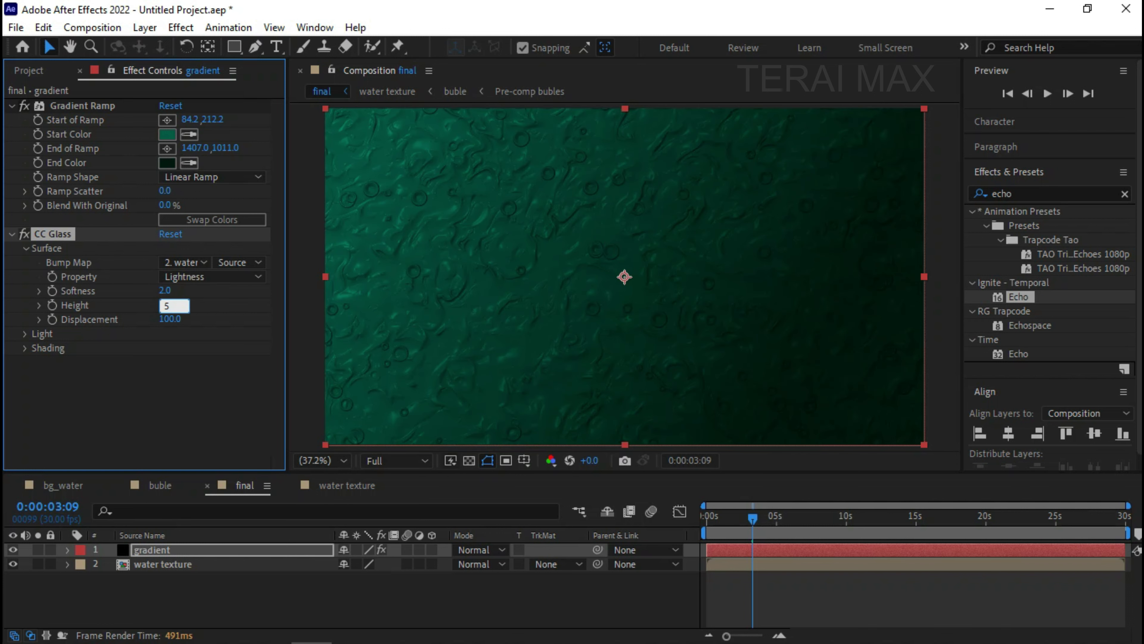
{"action": "key", "text": "Return"}
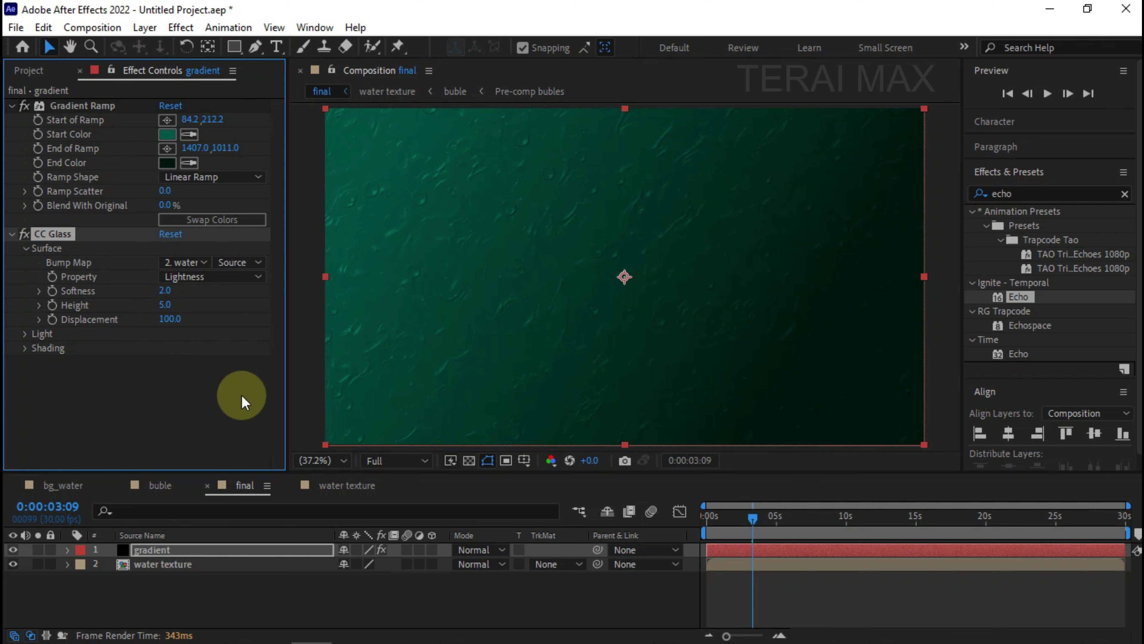
Step: Place the gradient layer beneath water texture and set water texture's blending mode to Overlay
{"action": "left_click_drag", "start_coordinate": [166, 550], "coordinate": [340, 578]}
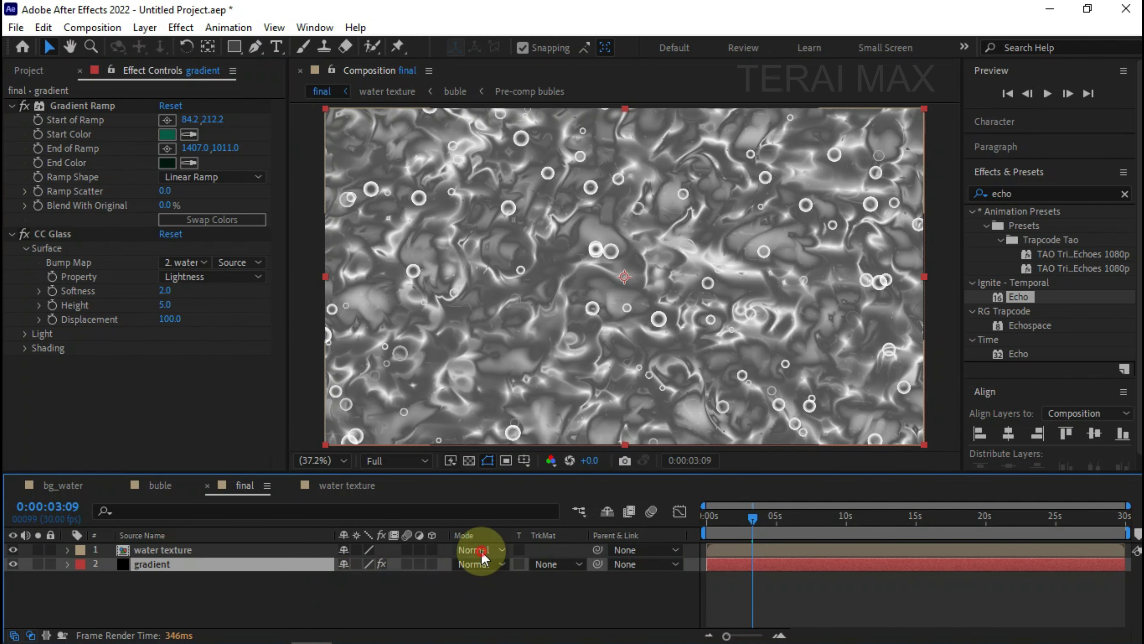
{"action": "left_click", "coordinate": [478, 549]}
{"action": "left_click", "coordinate": [489, 293]}
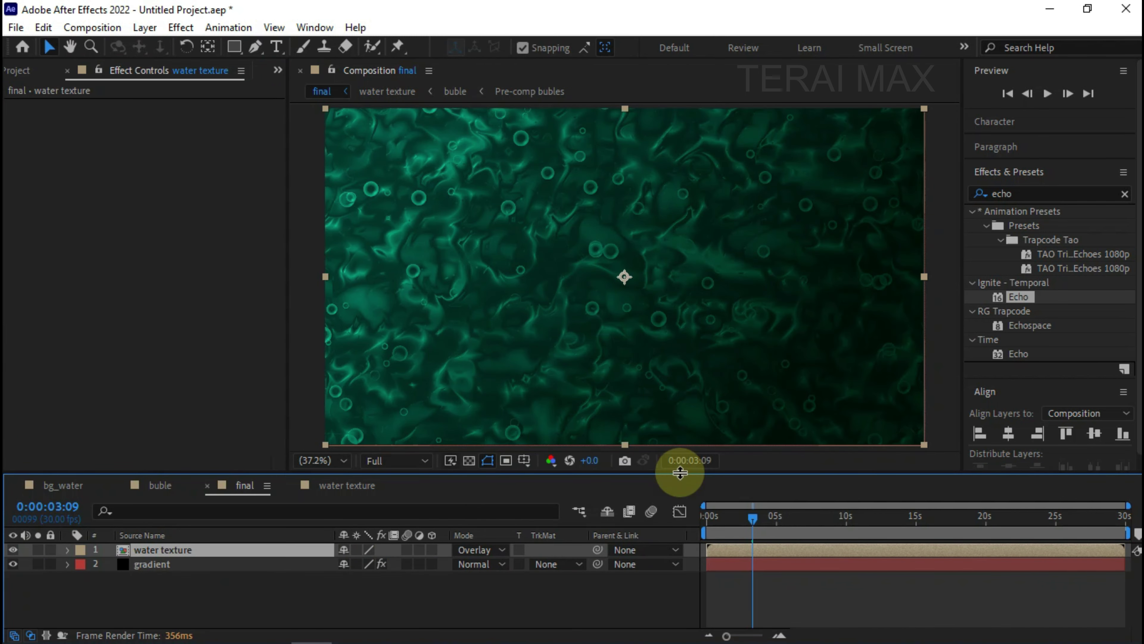
Step: Set the Metal shading of the gradient layer's CC Glass to 5 and check the frame at 0:00:05:17
{"action": "left_click", "coordinate": [198, 564]}
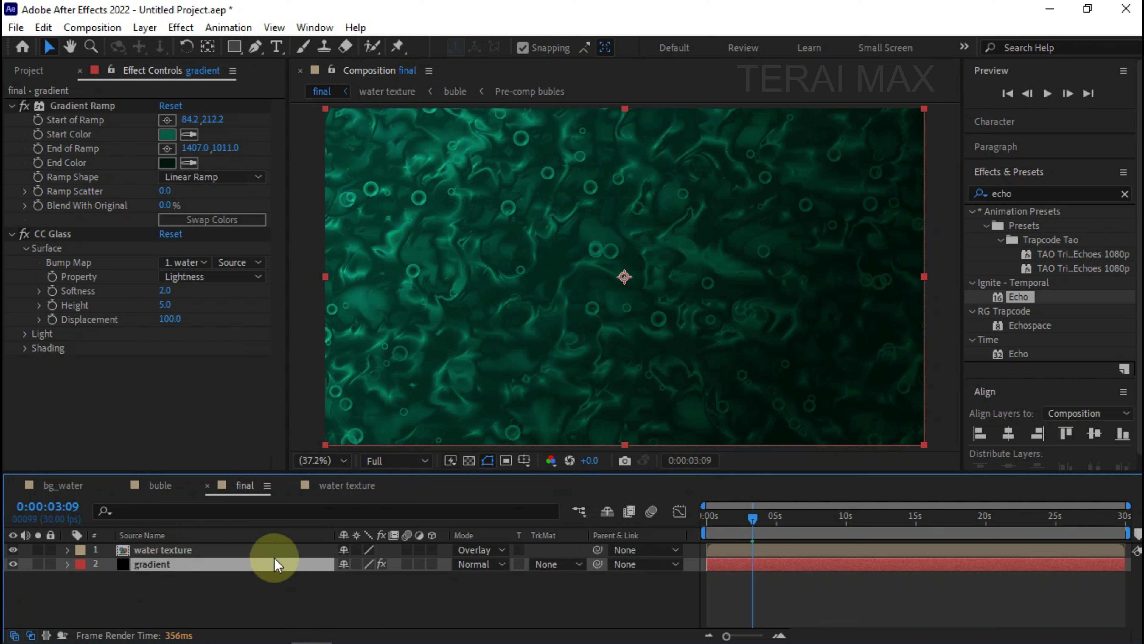
{"action": "left_click", "coordinate": [25, 334]}
{"action": "left_click", "coordinate": [25, 334]}
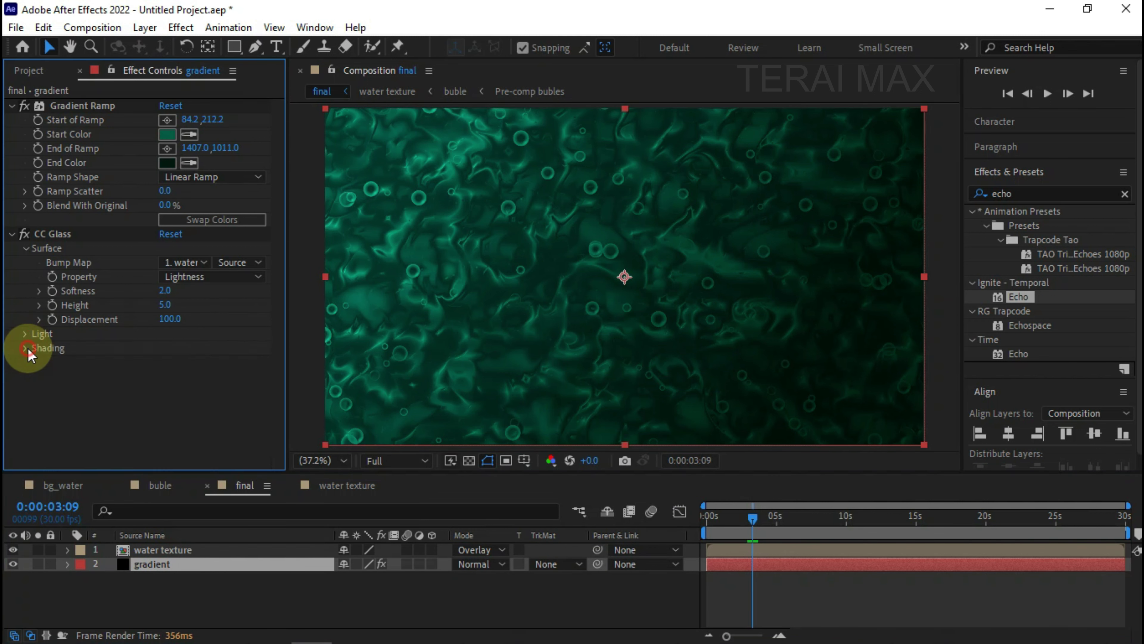
{"action": "left_click", "coordinate": [26, 348]}
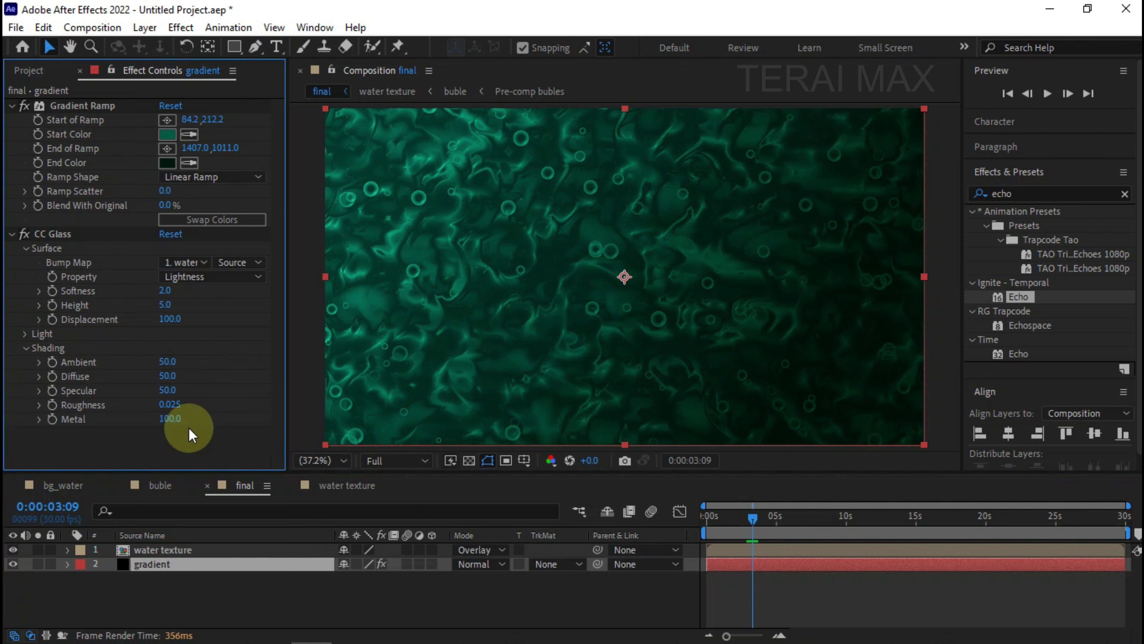
{"action": "left_click", "coordinate": [176, 418]}
{"action": "type", "text": "5"}
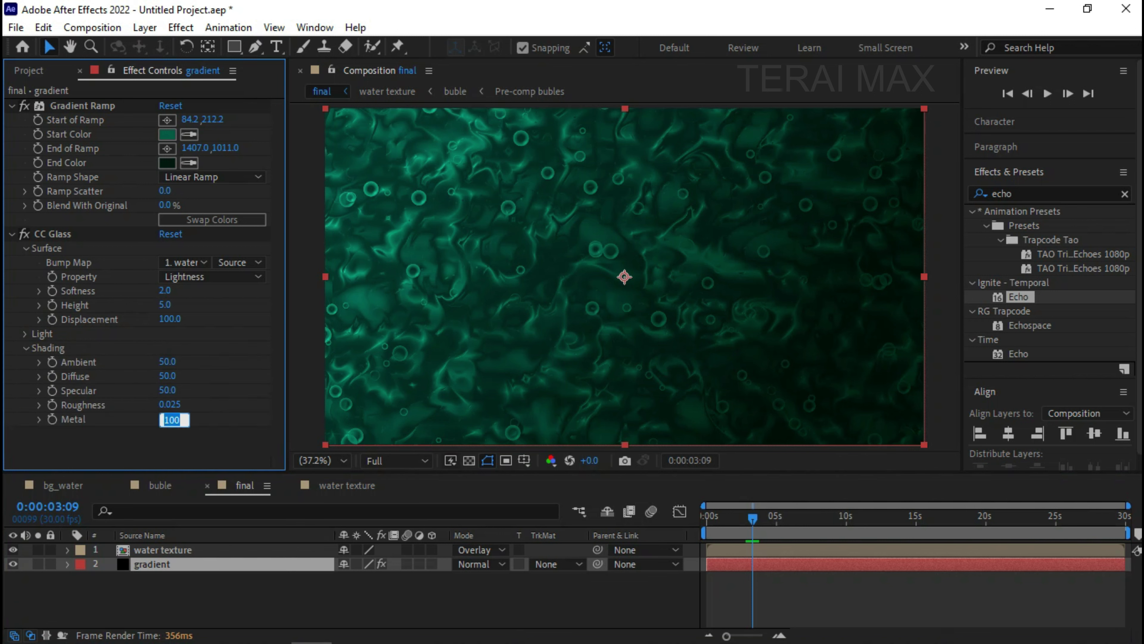
{"action": "key", "text": "Return"}
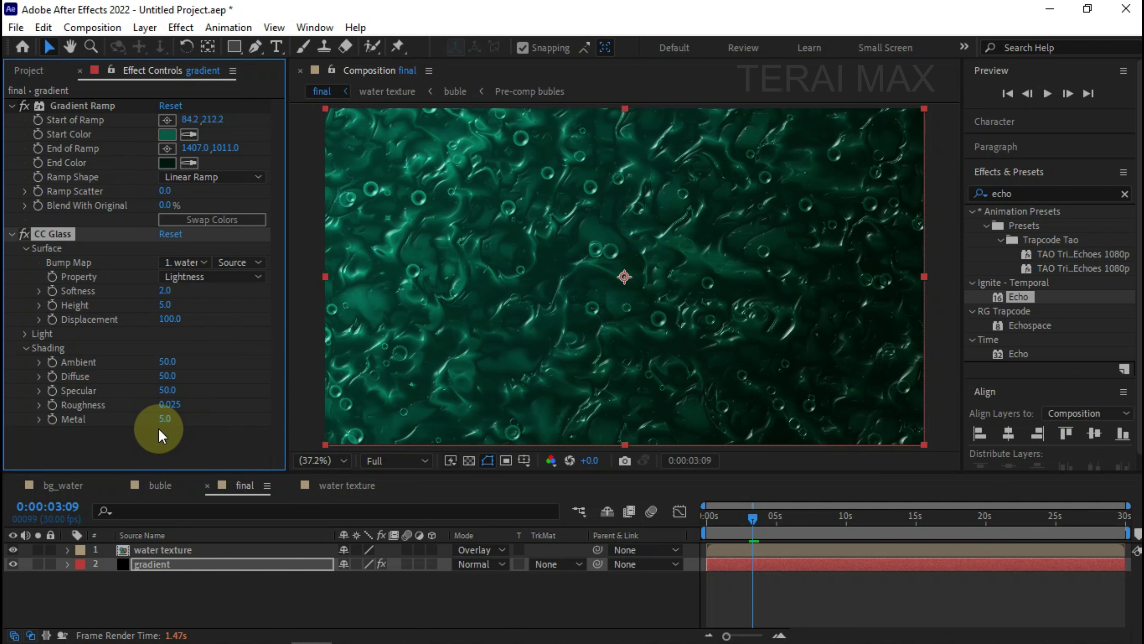
{"action": "left_click", "coordinate": [784, 518]}
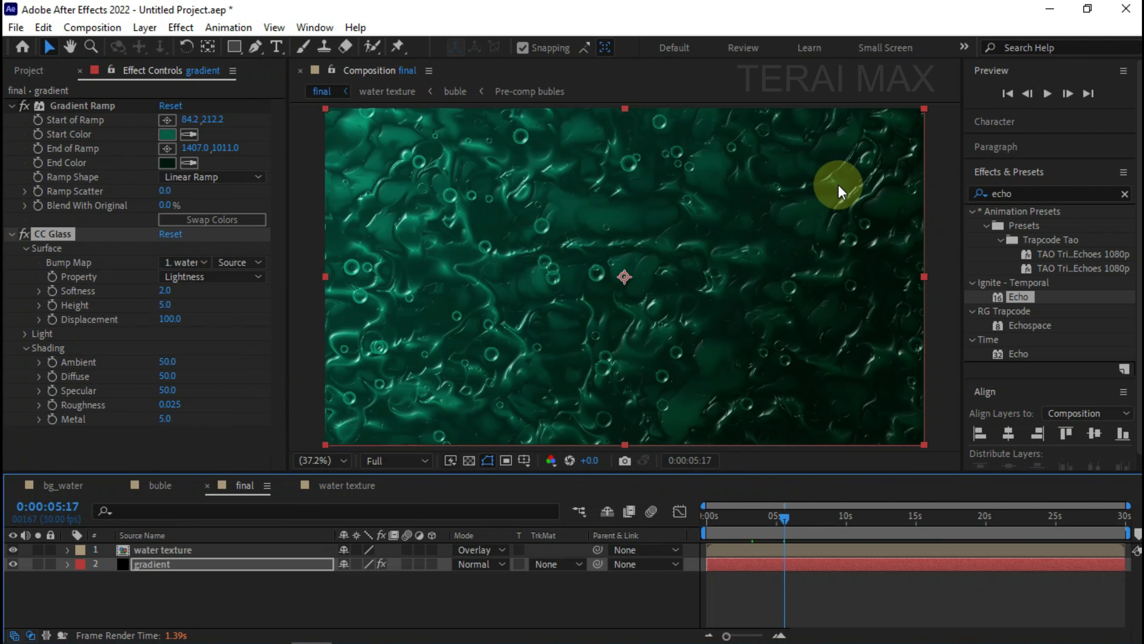
Step: Apply the Curves effect to the water texture layer
{"action": "left_click", "coordinate": [262, 587]}
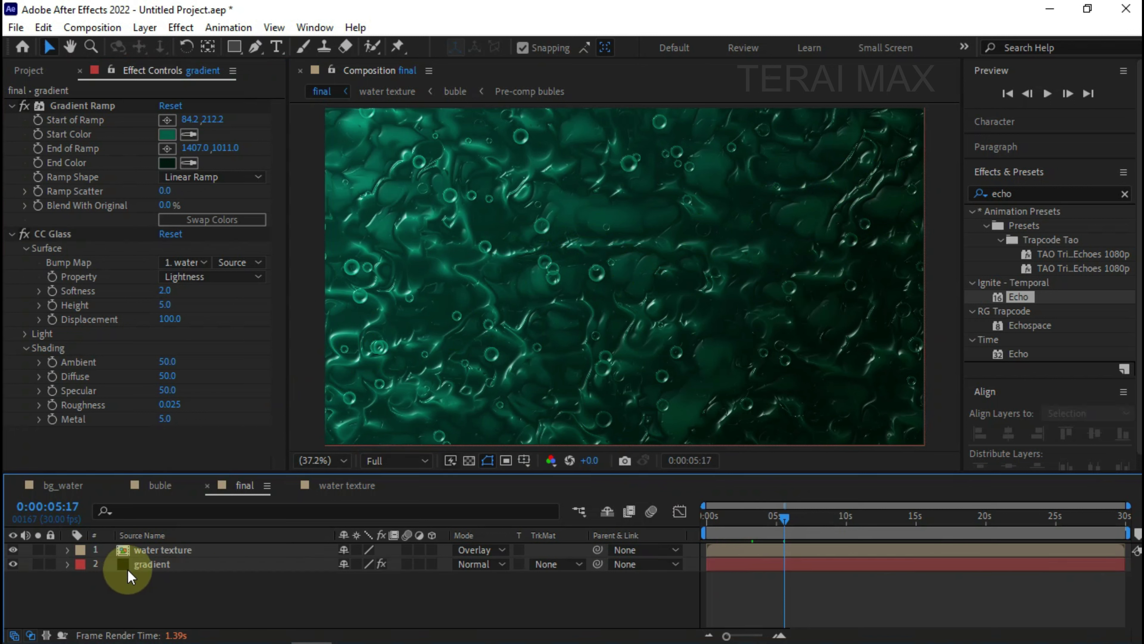
{"action": "left_click", "coordinate": [153, 549]}
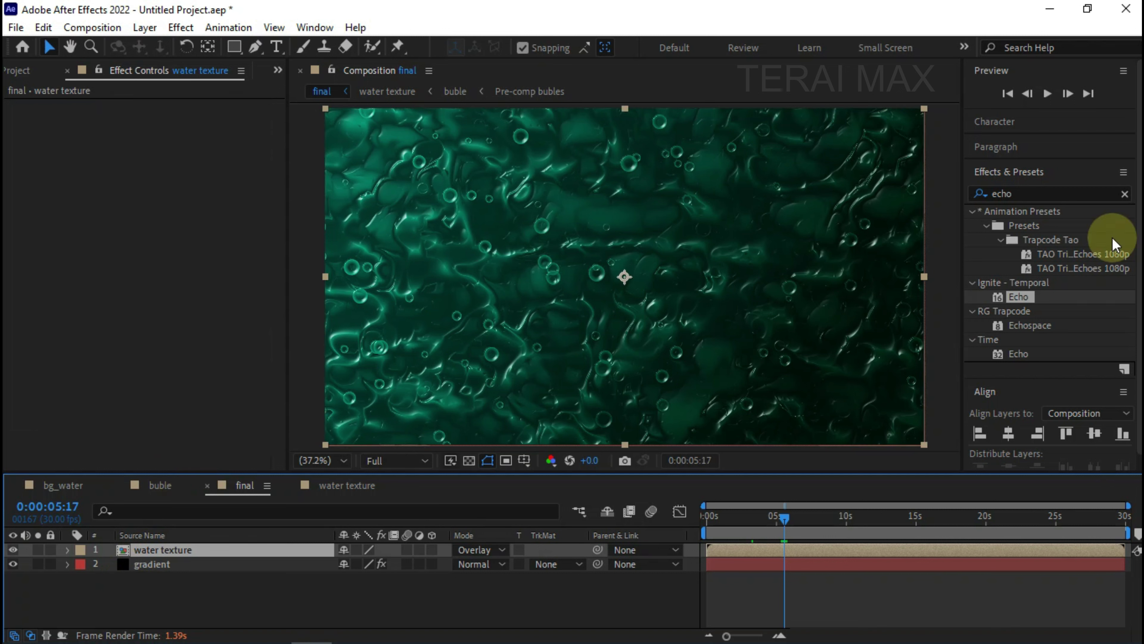
{"action": "double_click", "coordinate": [1036, 194]}
{"action": "type", "text": "curve"}
{"action": "left_click_drag", "start_coordinate": [1037, 282], "coordinate": [163, 292]}
Step: Steepen the RGB curve for stronger contrast by moving its white point inward and pulling the shadows down to black
{"action": "left_click_drag", "start_coordinate": [45, 374], "coordinate": [20, 332]}
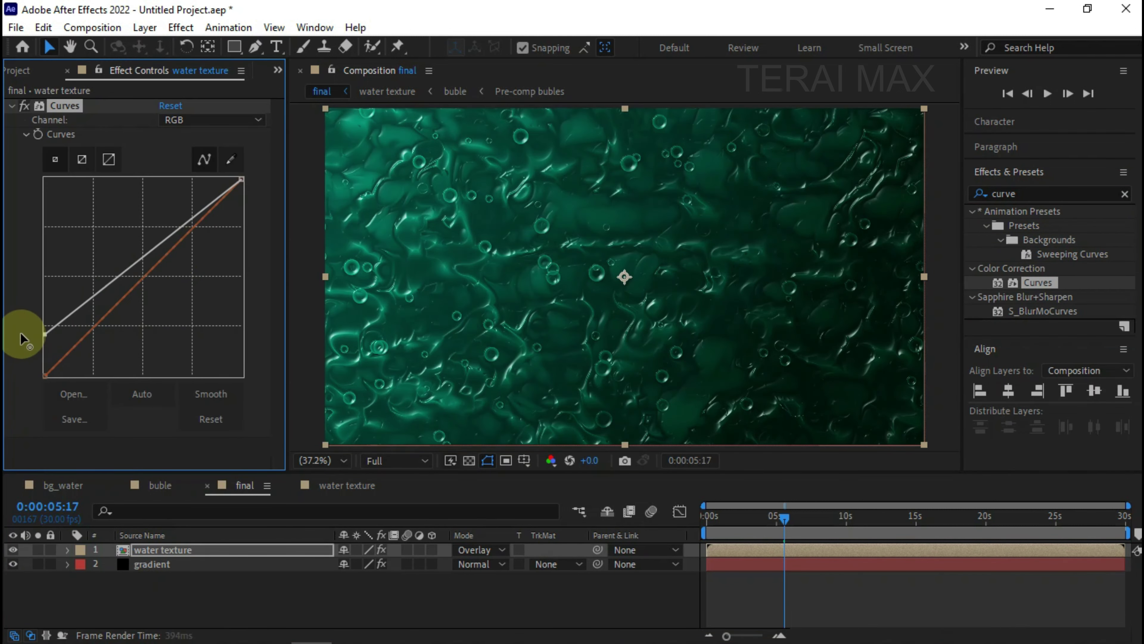
{"action": "left_click_drag", "start_coordinate": [241, 179], "coordinate": [201, 179]}
{"action": "left_click_drag", "start_coordinate": [153, 238], "coordinate": [94, 370]}
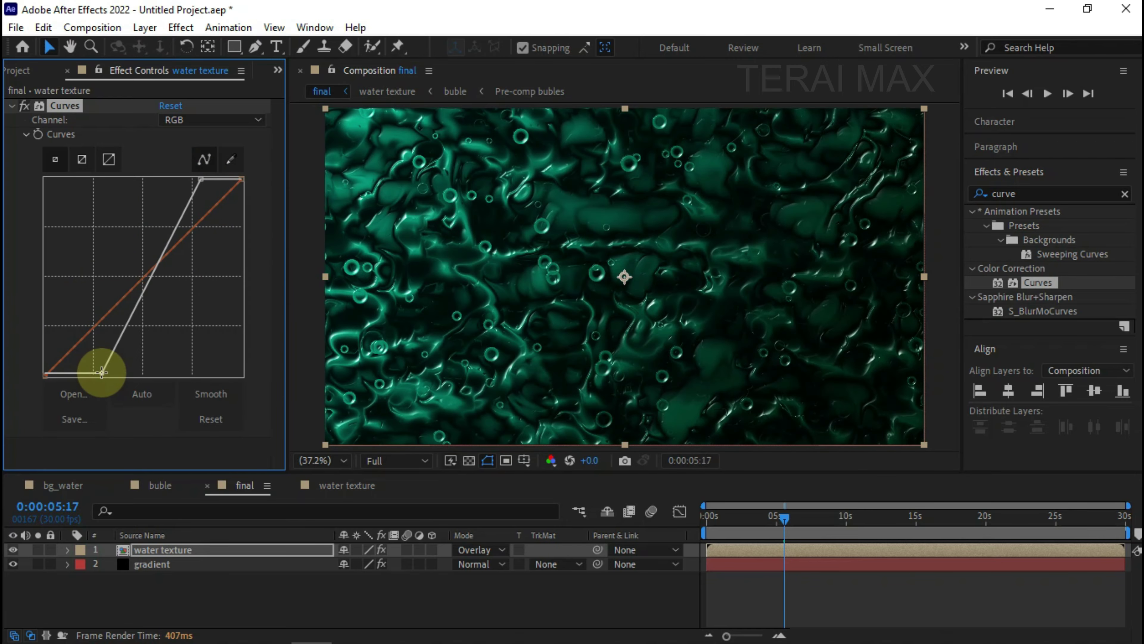